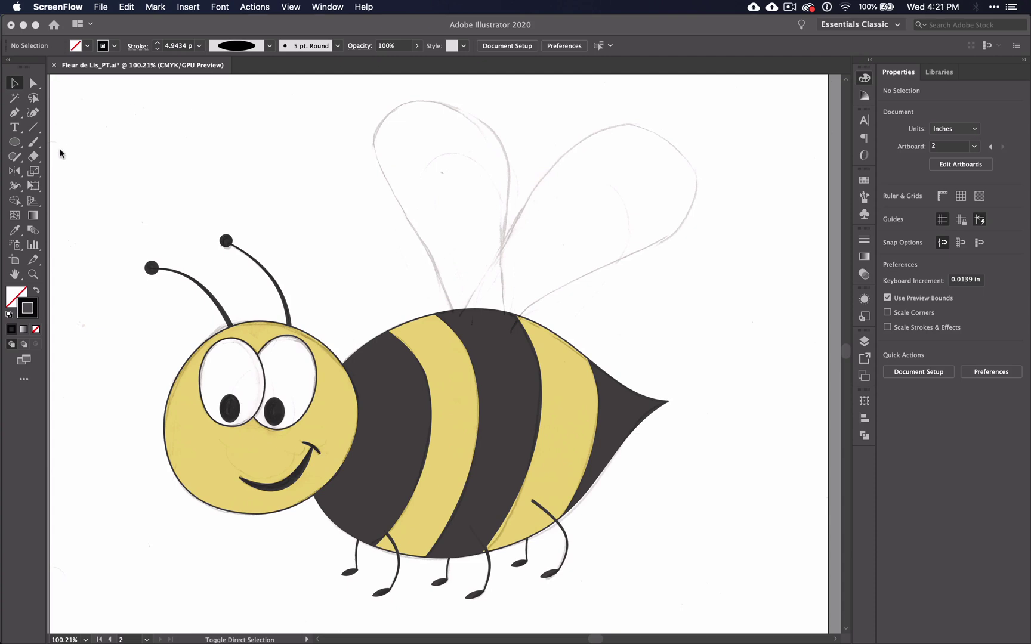
- Trace the right wing sketch with the Pen tool as an open five-point outline of straight segments starting and ending on the bee's back
click(306, 257)
key(p)
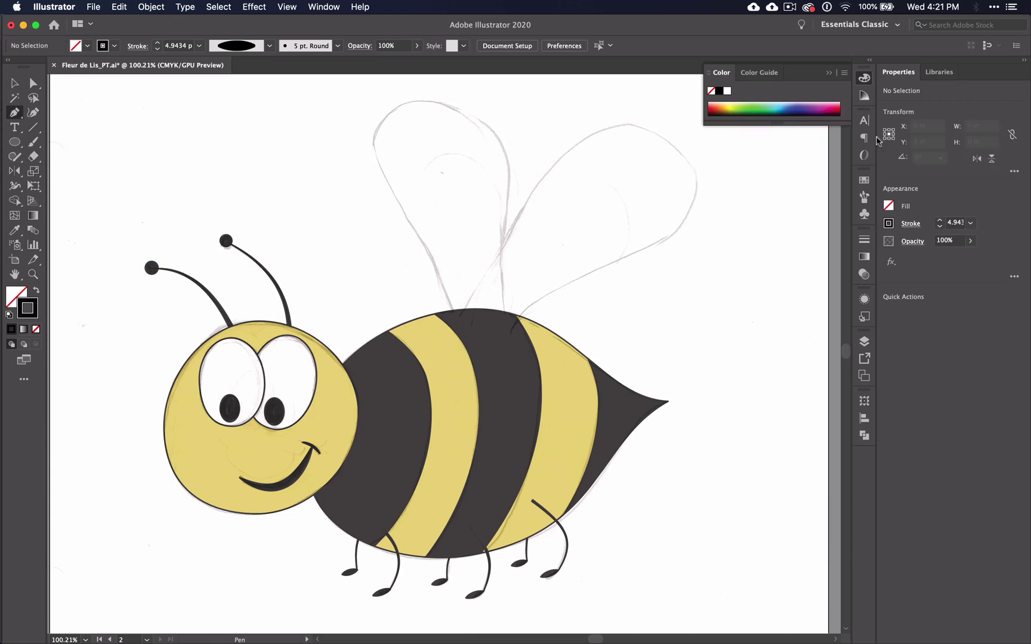
click(829, 72)
click(460, 315)
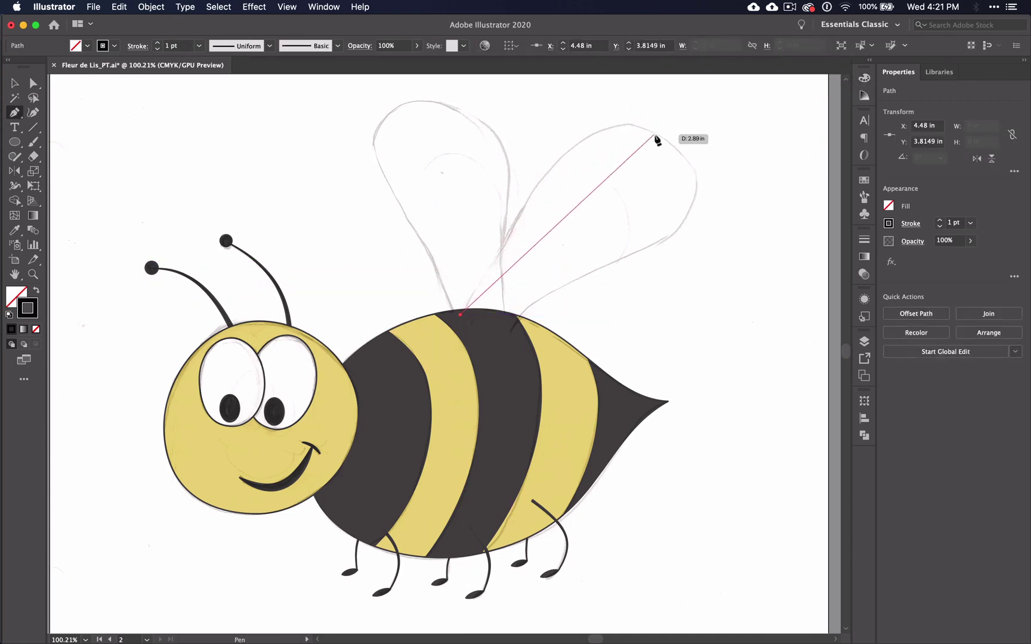
click(657, 135)
key(ctrl+z)
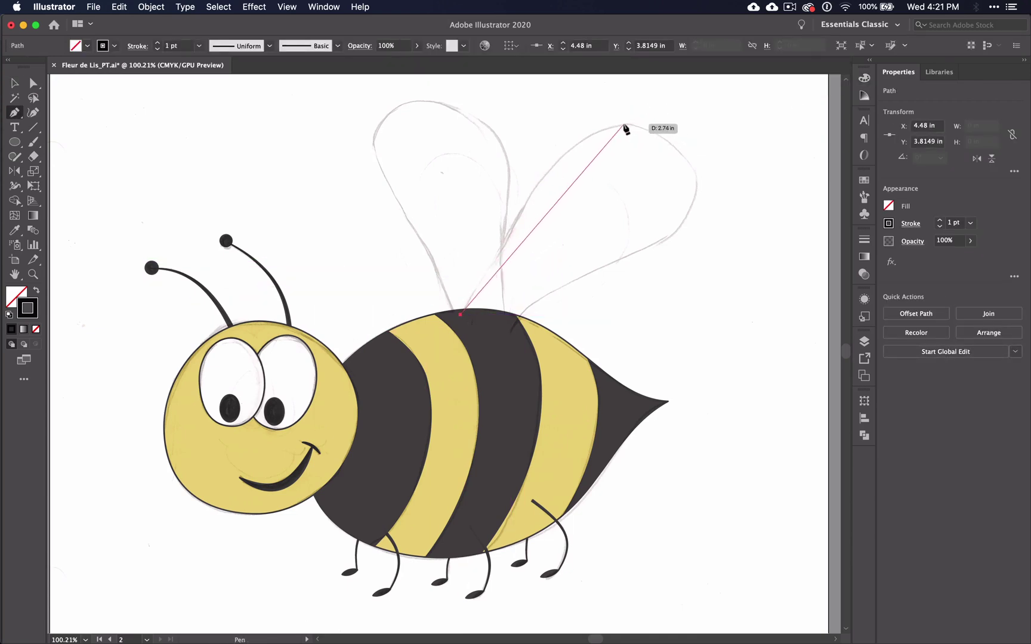
click(624, 124)
click(696, 175)
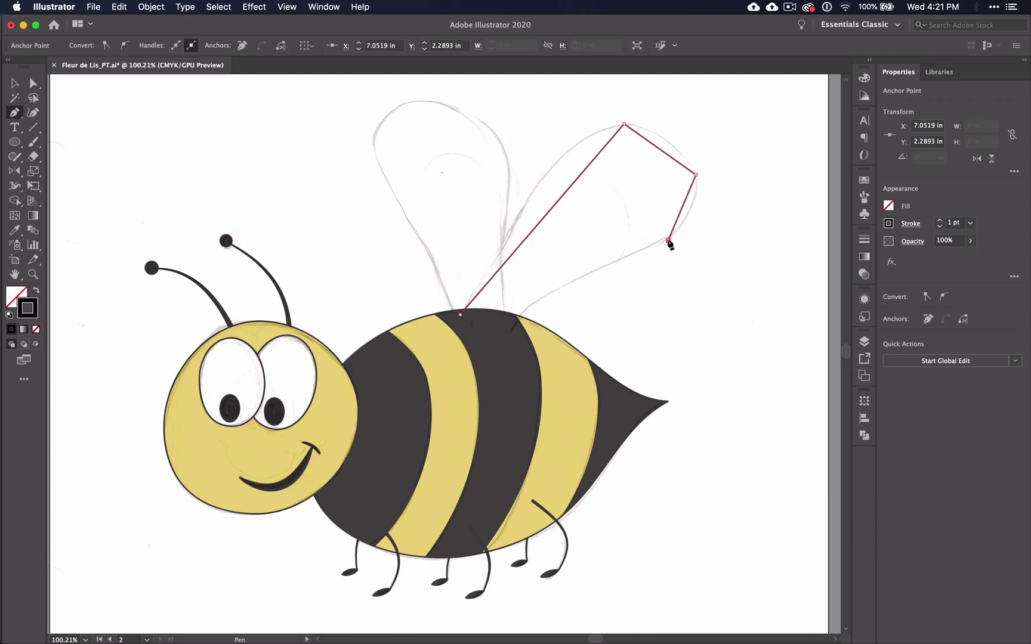
click(667, 240)
click(514, 319)
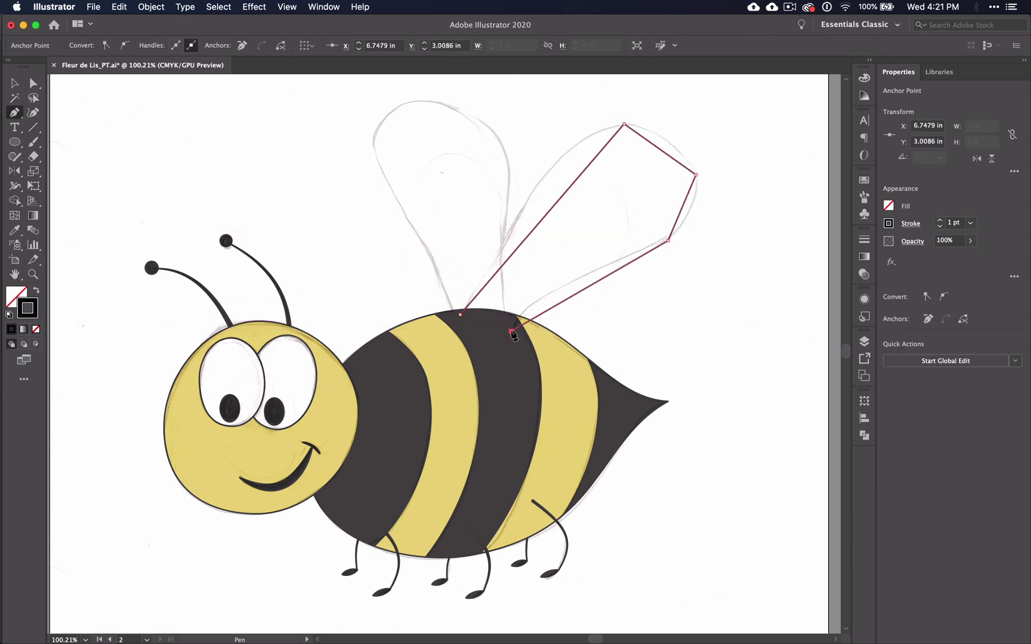
- Bend the four straight segments of the right wing outline into curves following the sketch, and deselect the path
alt+click(540, 222)
drag(536, 216, 557, 172)
drag(664, 153, 672, 147)
mouse_move(682, 207)
mouse_down()
mouse_move(693, 218)
mouse_move(697, 202)
mouse_up()
drag(640, 255, 590, 282)
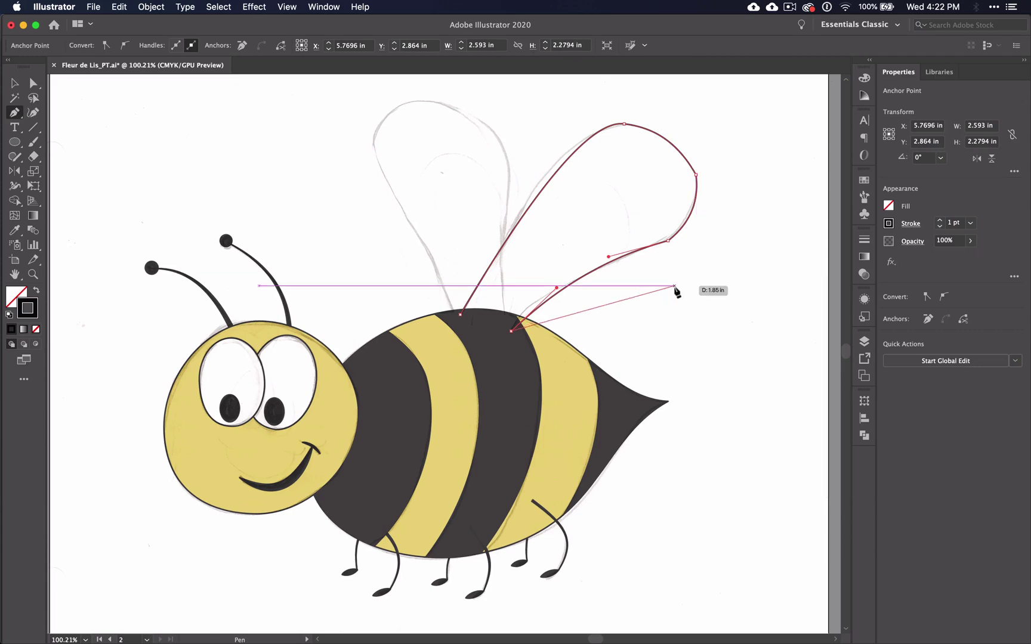
super+click(676, 292)
- Convert the right wing's lower-right and far-right anchor points to smooth points
scroll(676, 292, up, 5)
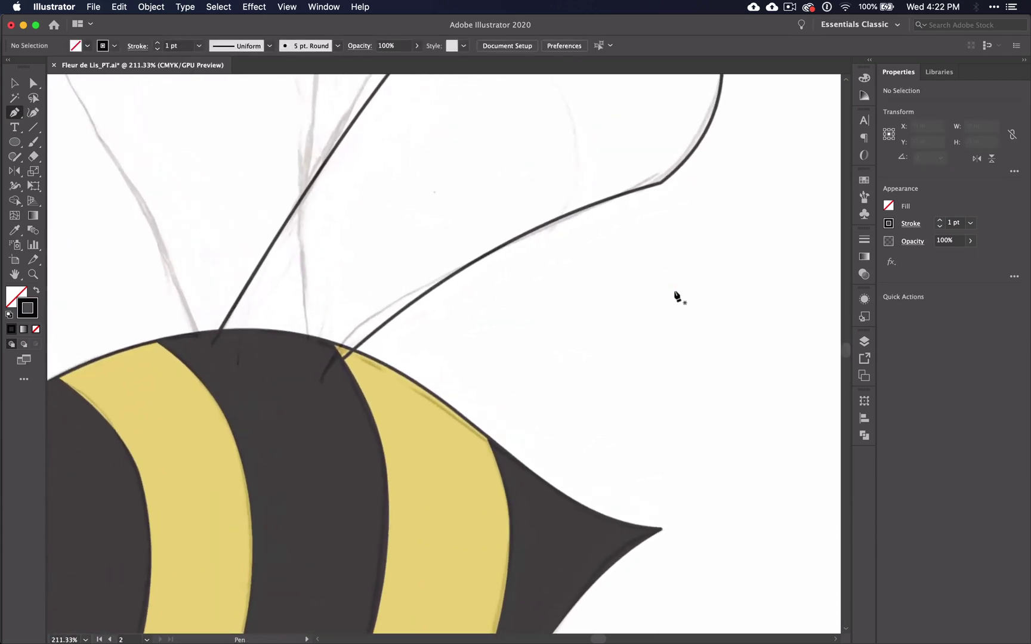
scroll(676, 292, up, 3)
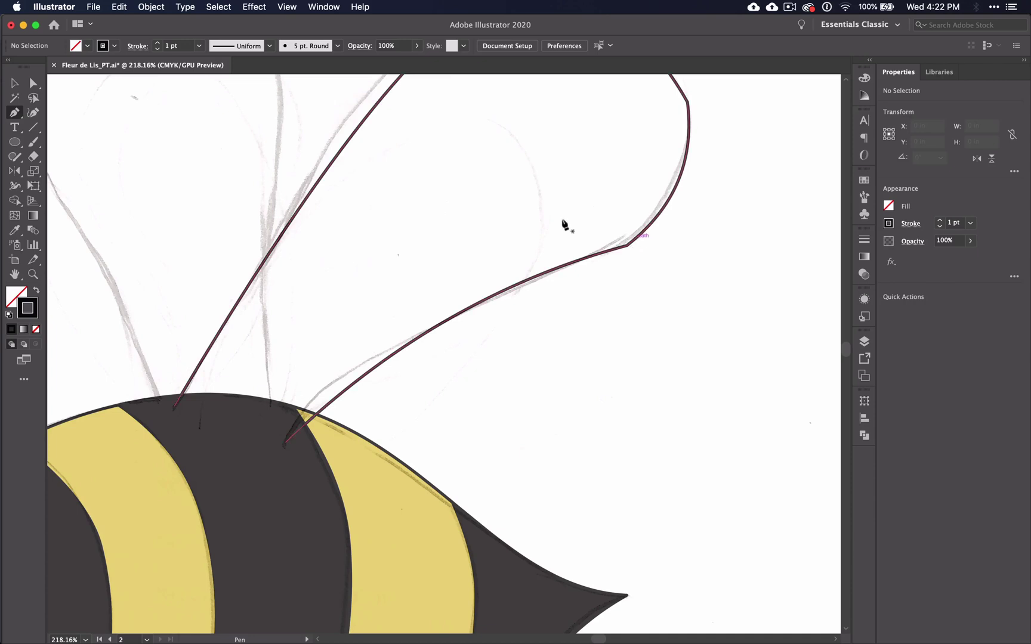
key(v)
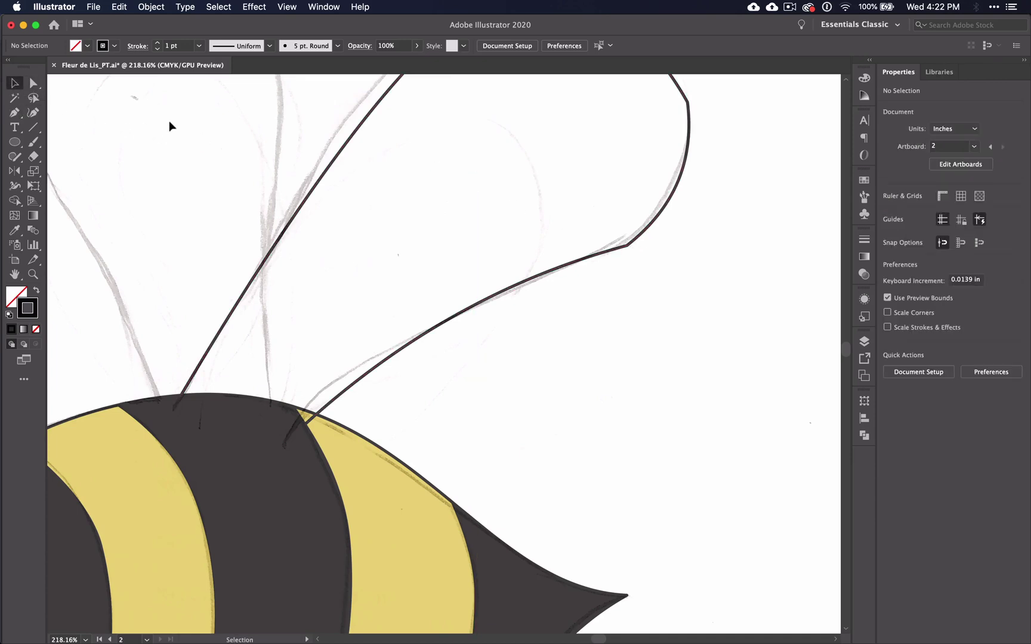
click(33, 83)
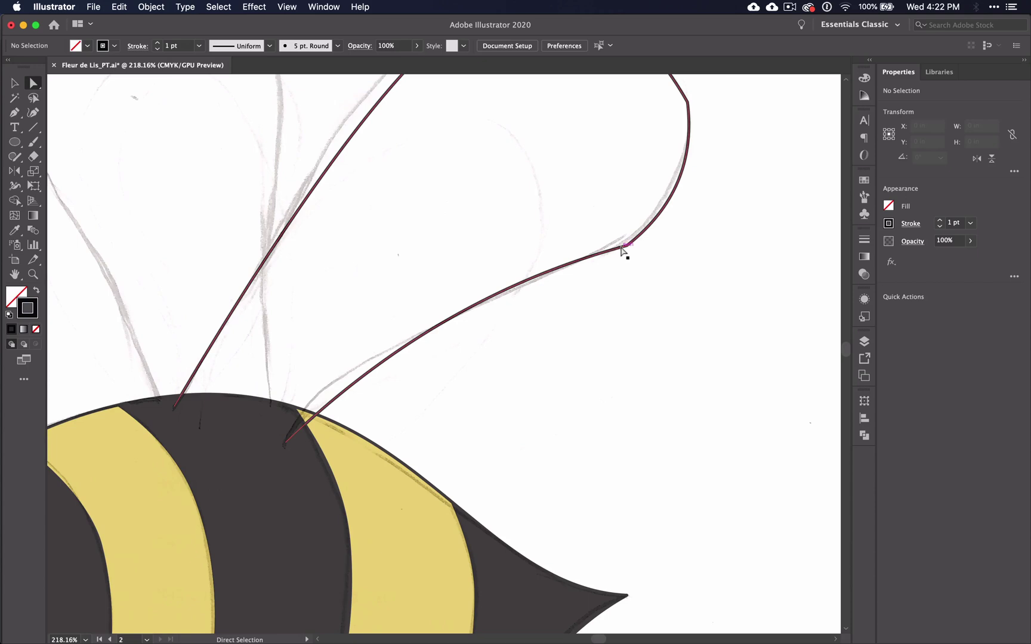
click(626, 247)
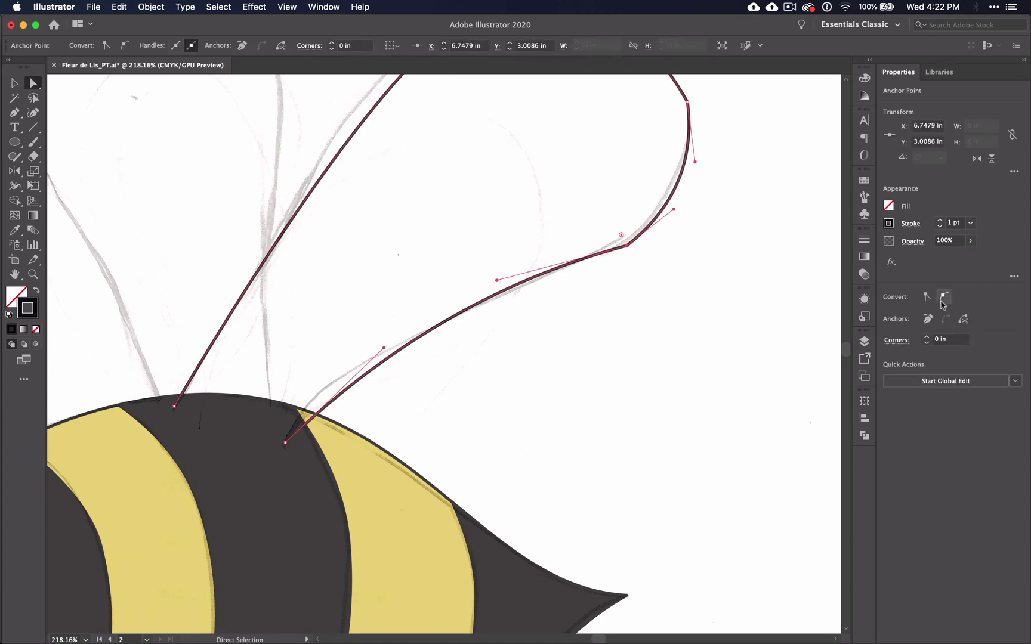
click(944, 297)
click(689, 105)
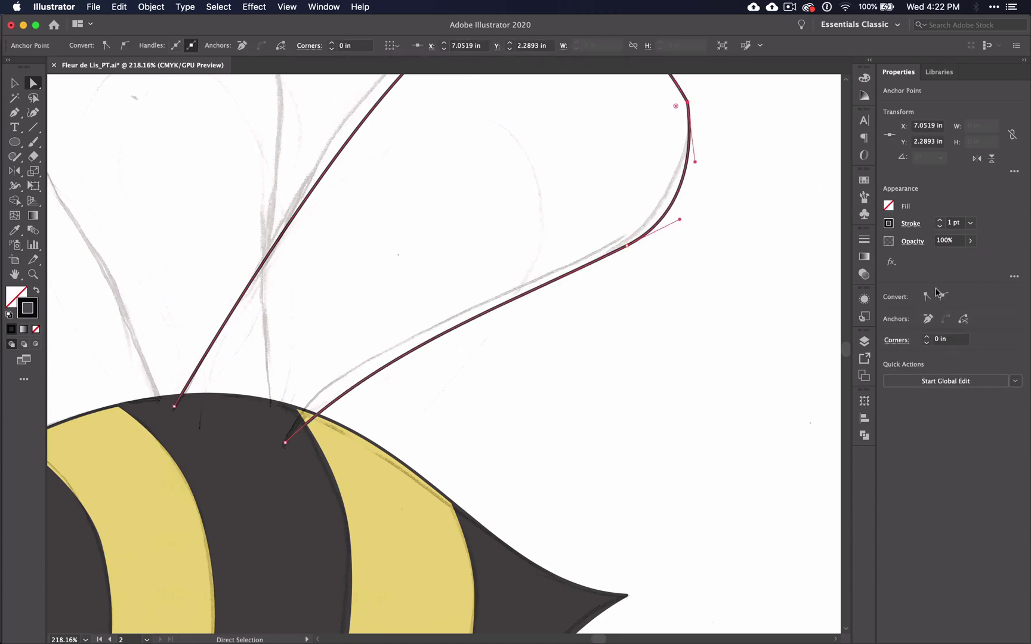
click(943, 296)
- Adjust the direction handles at the right wing's left base point and far-right anchor to bring the outline closer to the sketch
scroll(736, 202, up, 5)
click(541, 141)
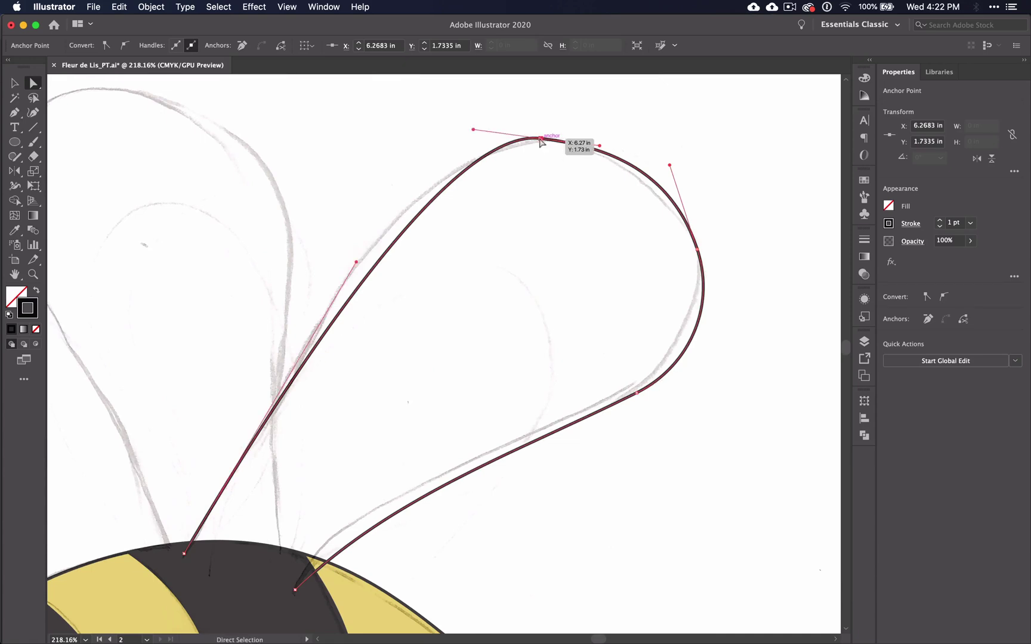
drag(355, 265, 292, 294)
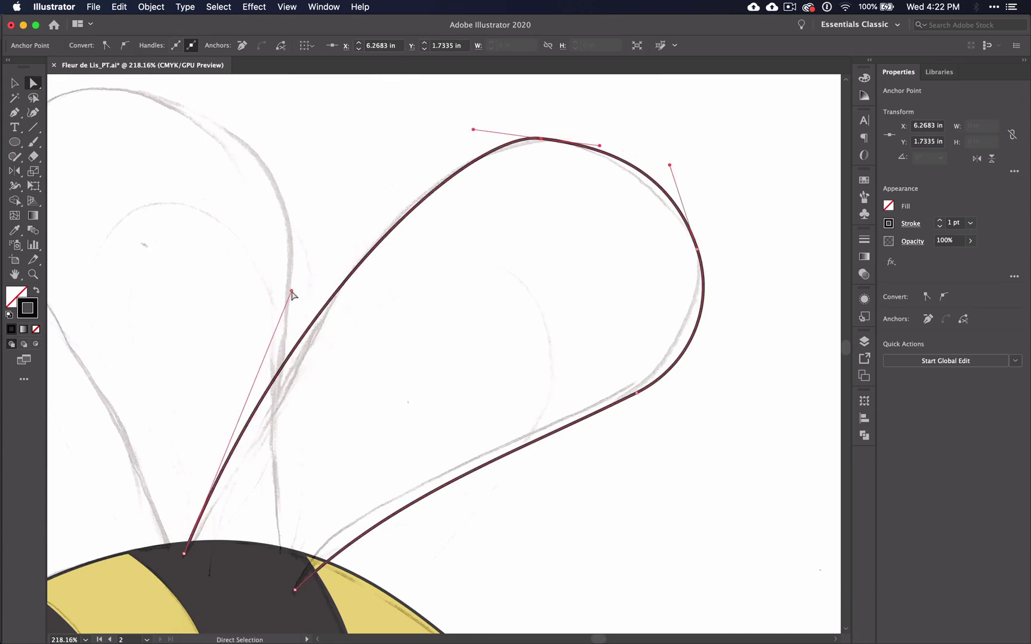
drag(670, 165, 679, 193)
drag(291, 293, 281, 387)
click(447, 147)
click(507, 145)
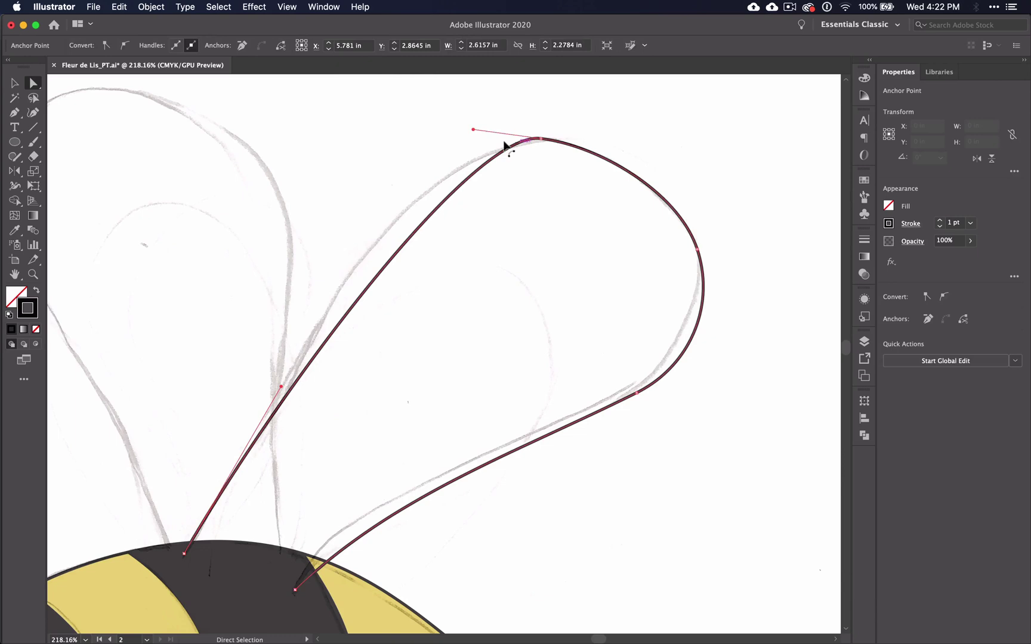
- Extend the left handle of the right wing's top anchor, convert that anchor to smooth, and fit the upper-left edge to the sketch
drag(472, 131, 367, 186)
click(542, 141)
click(944, 297)
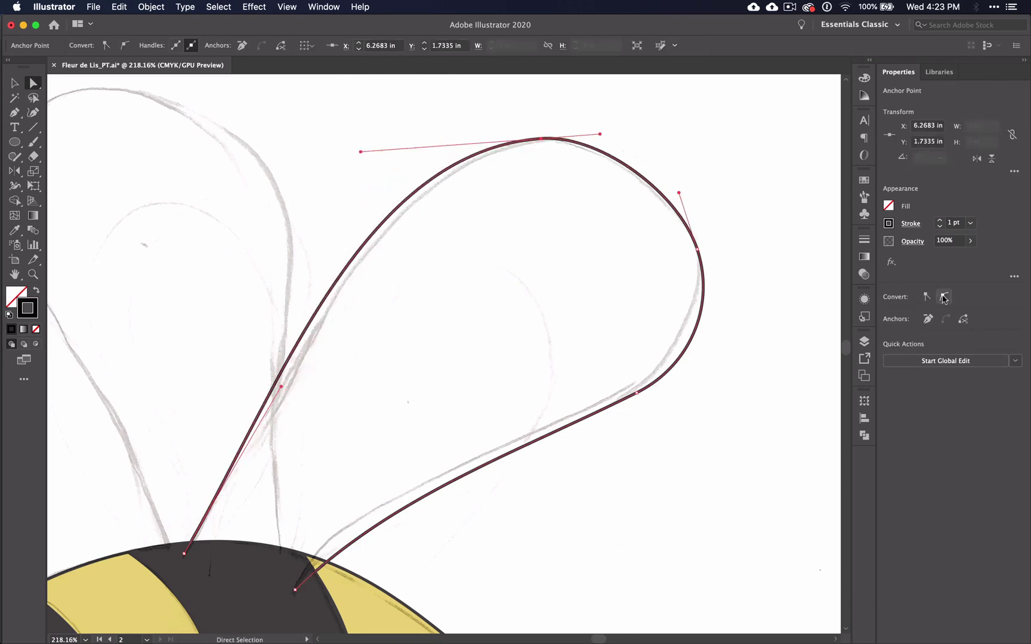
drag(359, 153, 386, 151)
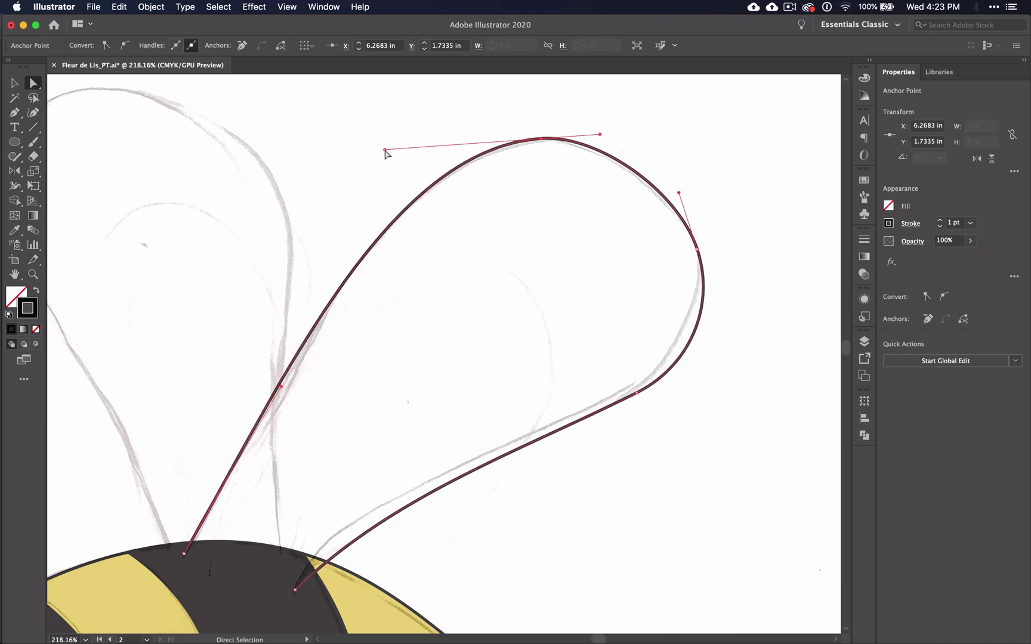
- Move the right wing's lower-right anchor onto the sketch line and adjust neighbouring handles to fit the right curve and lower edge
click(637, 394)
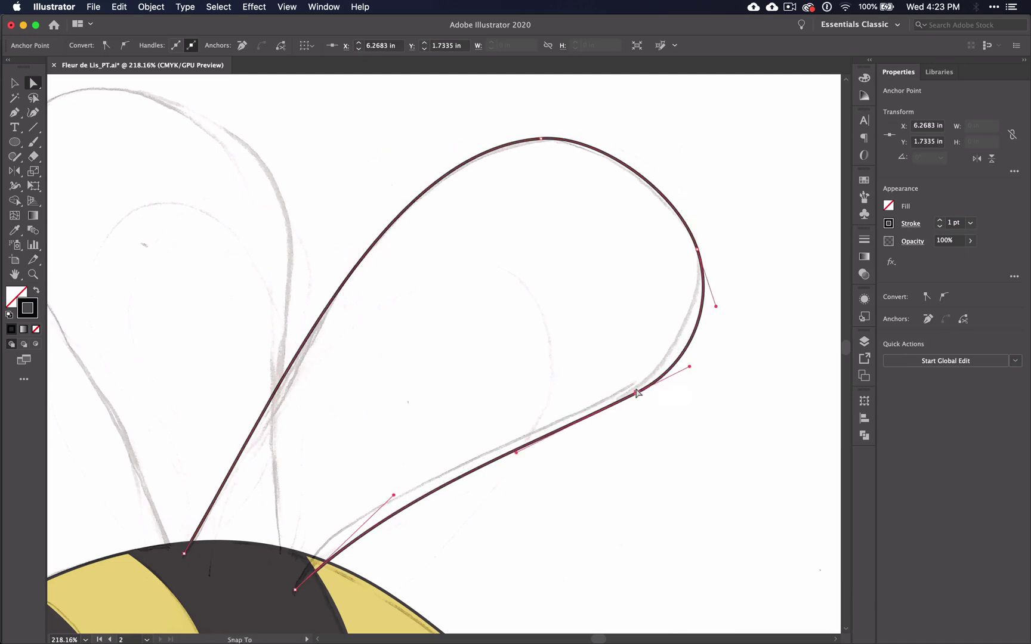
drag(637, 393, 633, 385)
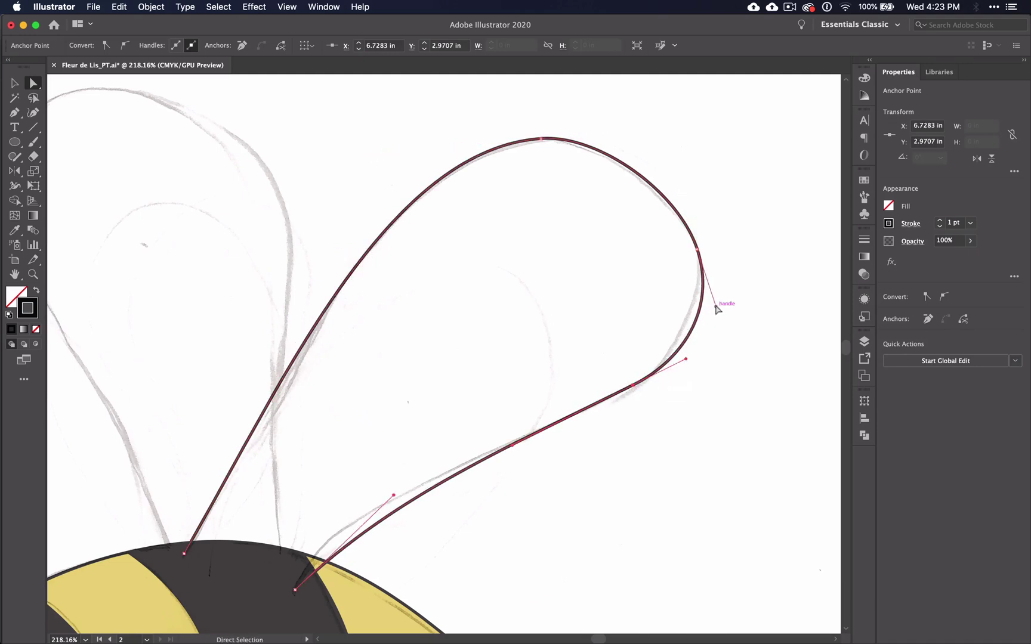
drag(717, 308, 711, 295)
drag(389, 496, 324, 505)
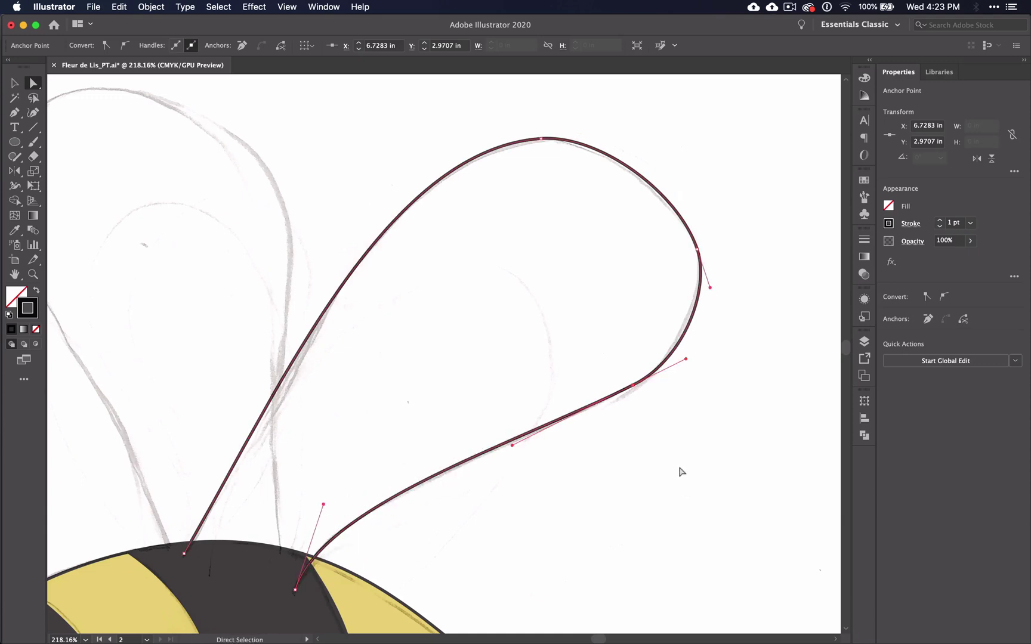
- Trace the left wing sketch with the Pen tool as an open five-point outline of straight segments starting and ending on the bee's back
click(15, 83)
scroll(172, 337, left, 5)
scroll(172, 337, down, 2)
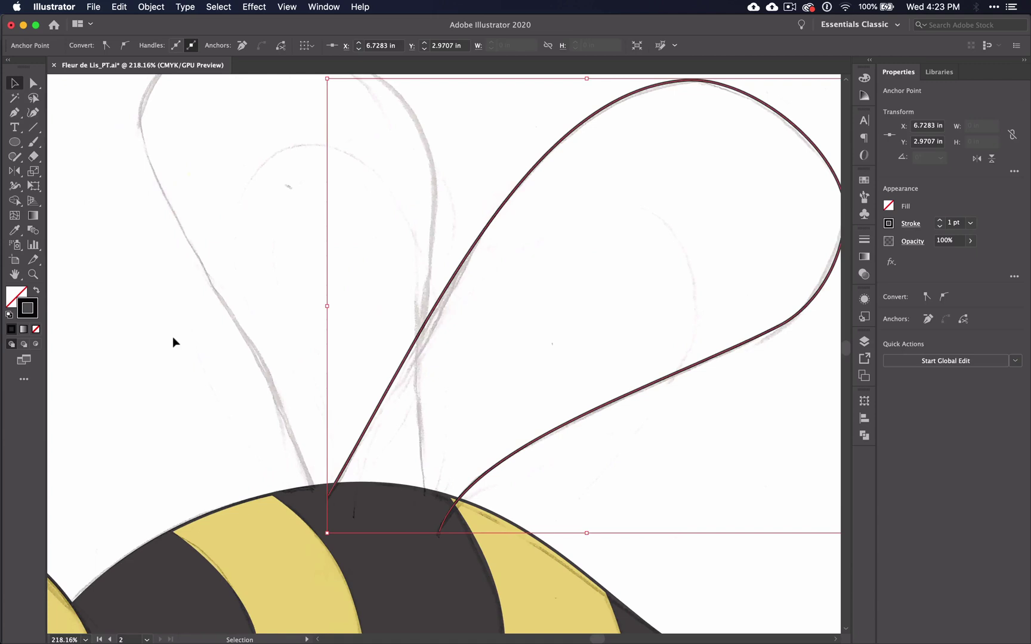
click(13, 114)
click(314, 493)
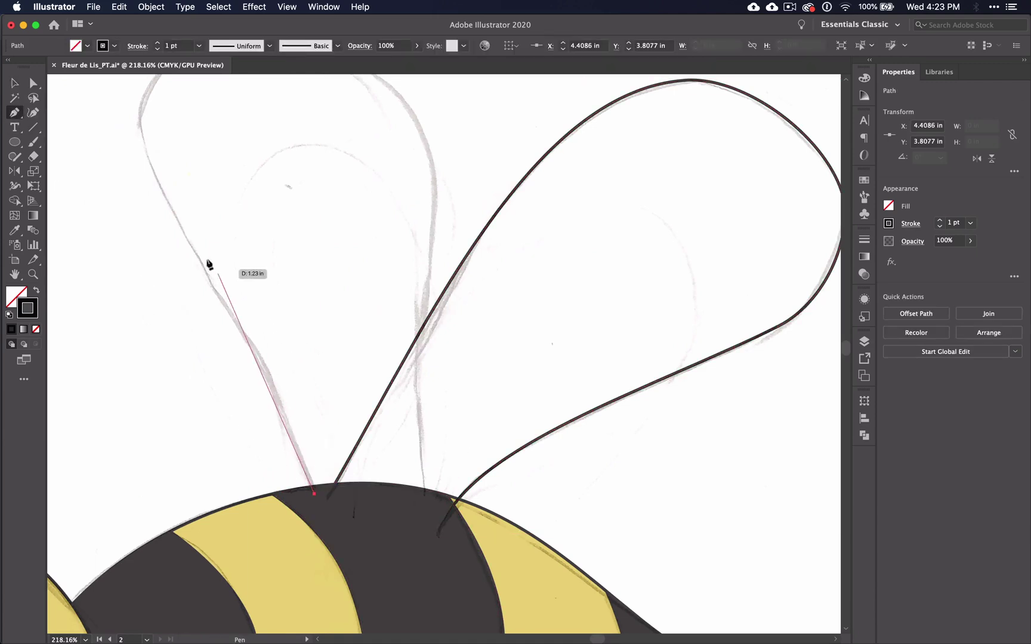
click(142, 125)
scroll(143, 131, up, 5)
scroll(142, 131, right, 3)
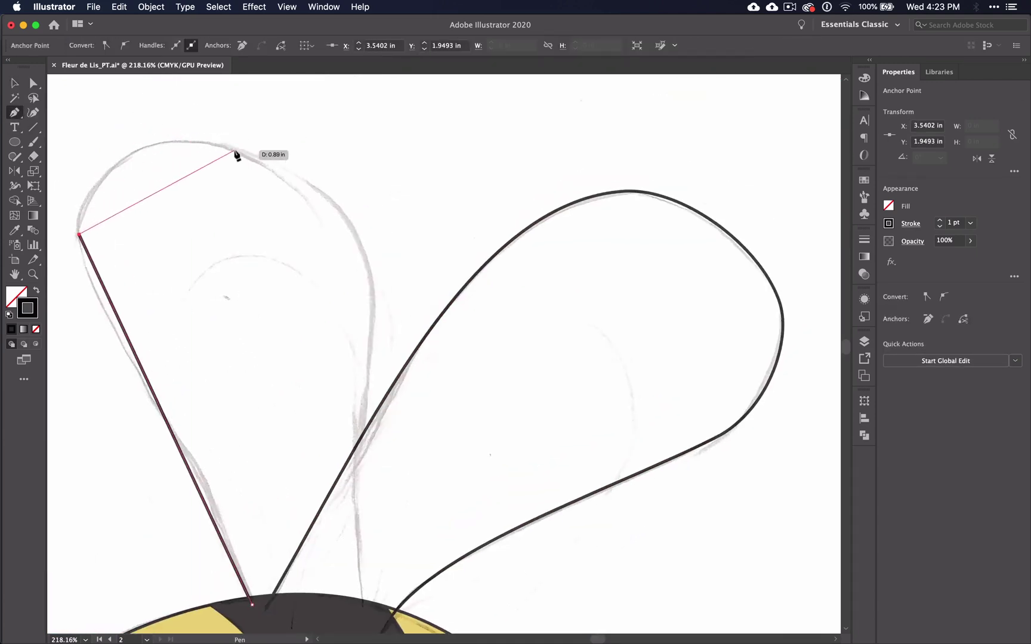
click(234, 150)
click(370, 275)
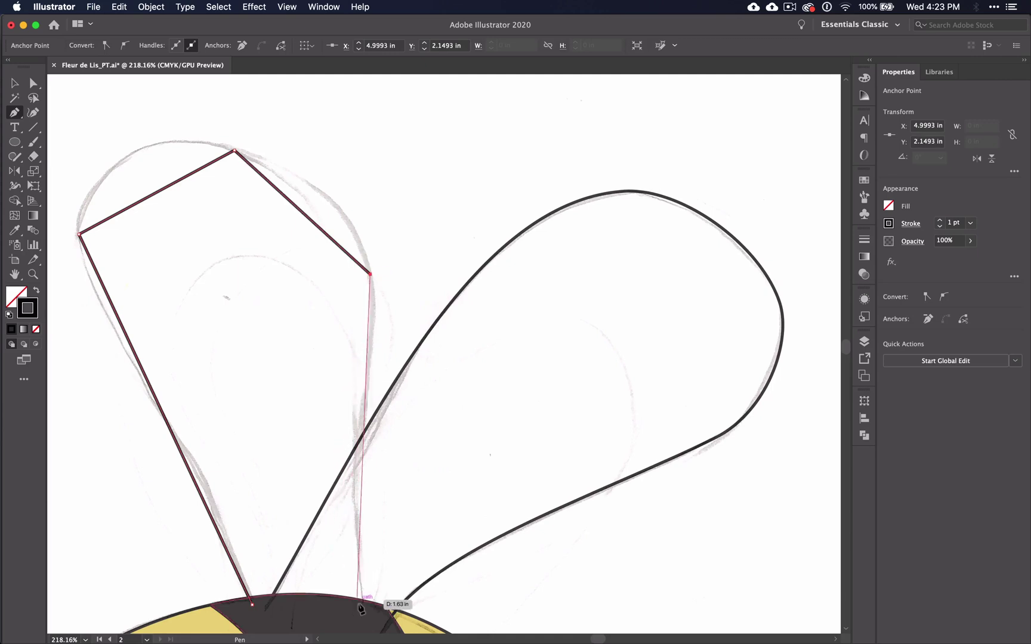
click(364, 609)
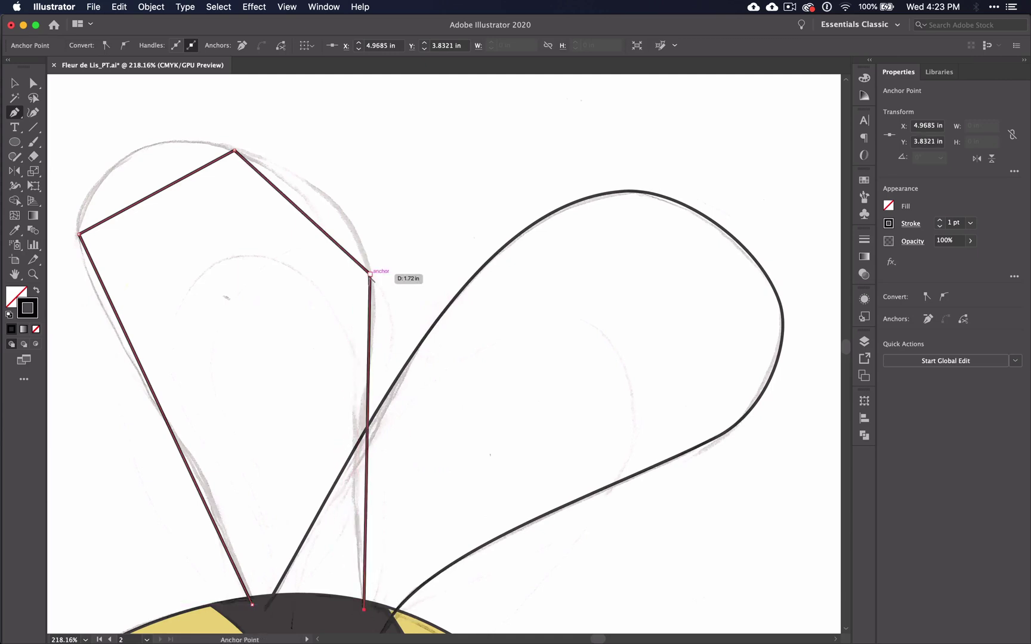
- Turn the left wing's right and top anchor points into smooth curve points and shape the upper outline along the sketch
drag(370, 275, 379, 380)
key(Escape)
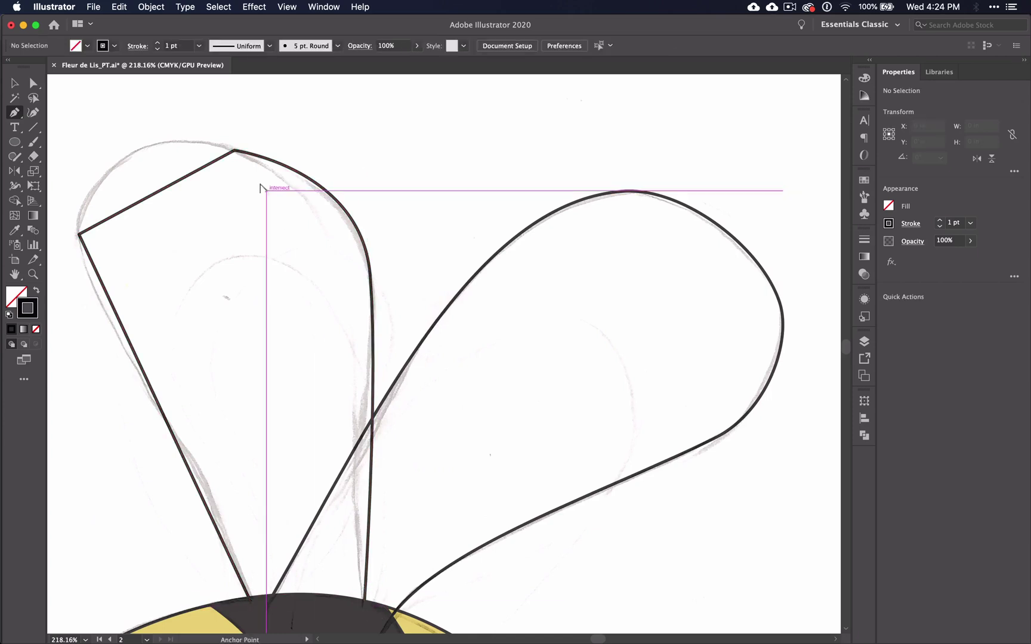
drag(234, 151, 329, 184)
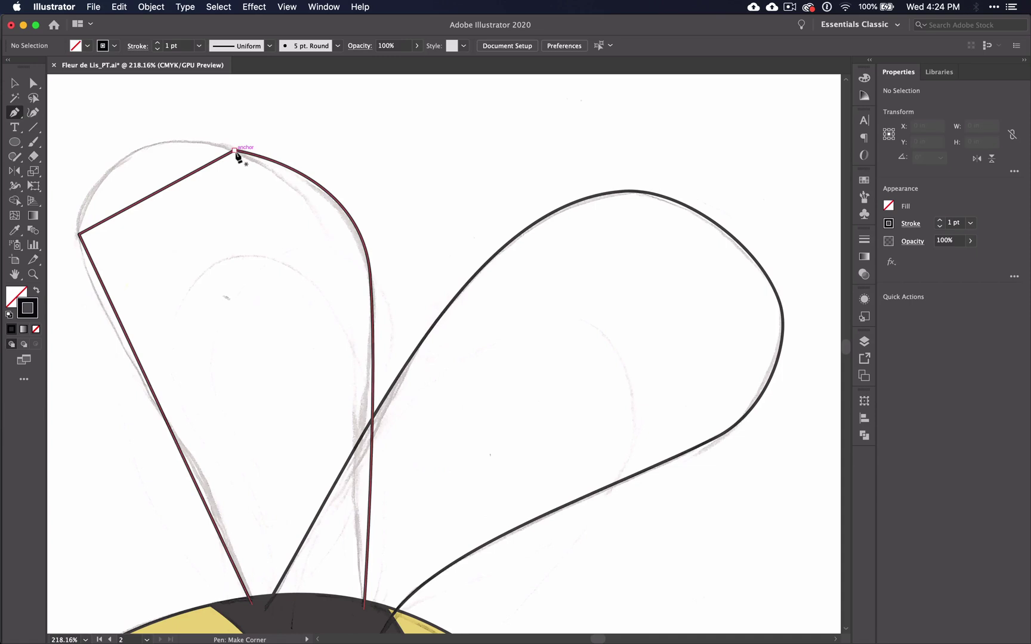
drag(236, 151, 308, 172)
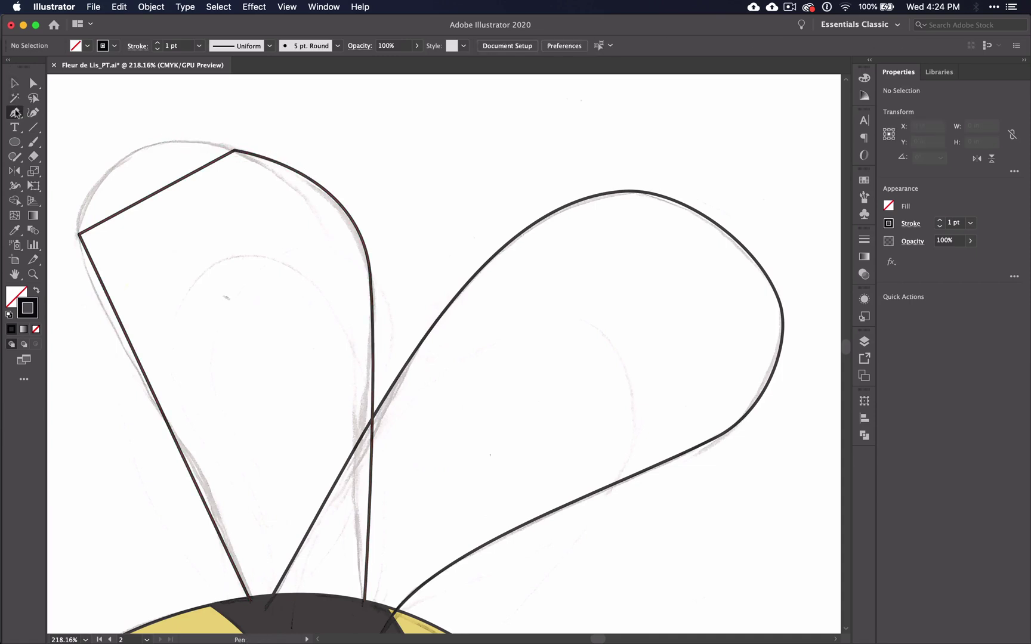
click(15, 83)
click(33, 83)
click(235, 152)
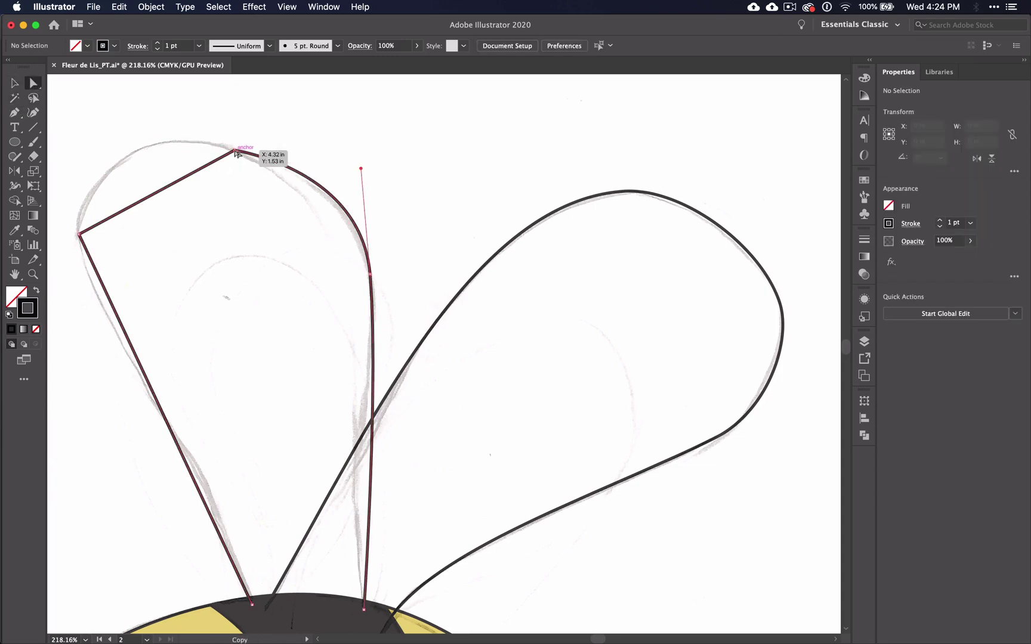
click(15, 112)
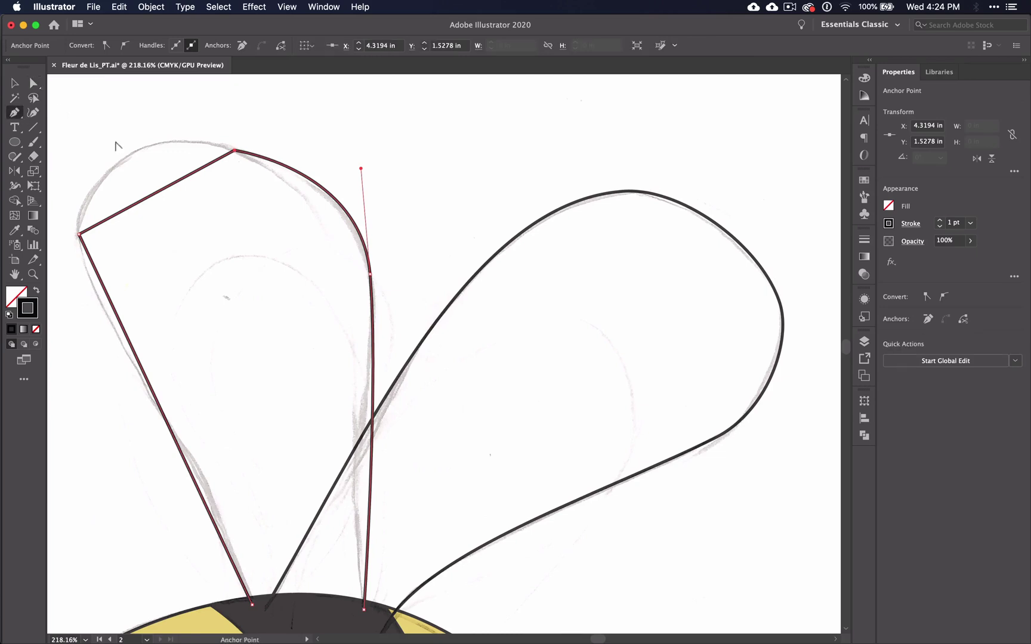
drag(266, 158, 366, 212)
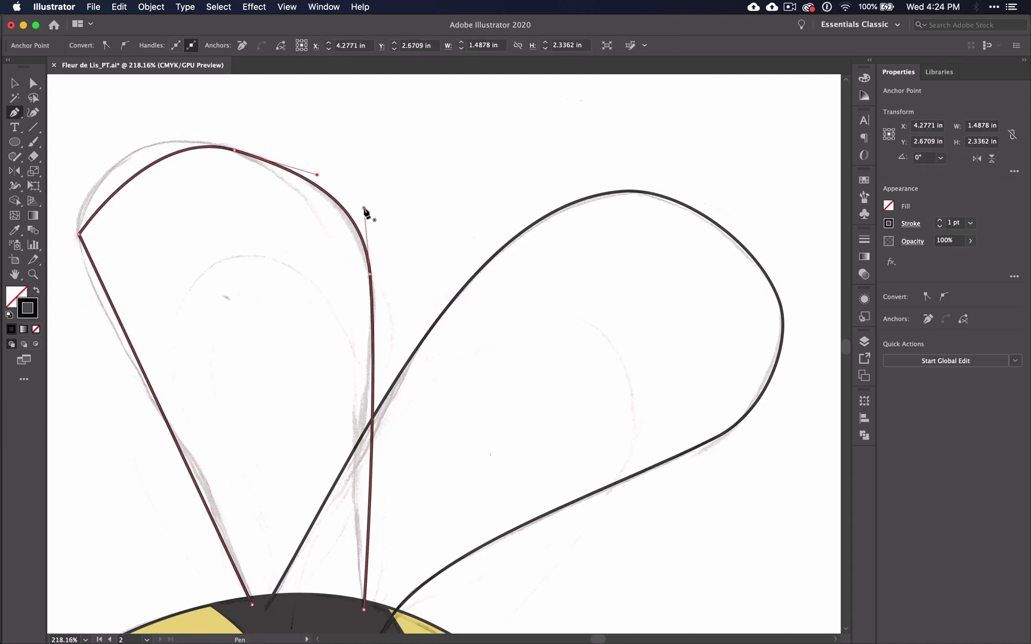
- Smooth the left wing's far-left anchor and bend the left edge near its base to match the sketch
drag(82, 237, 79, 296)
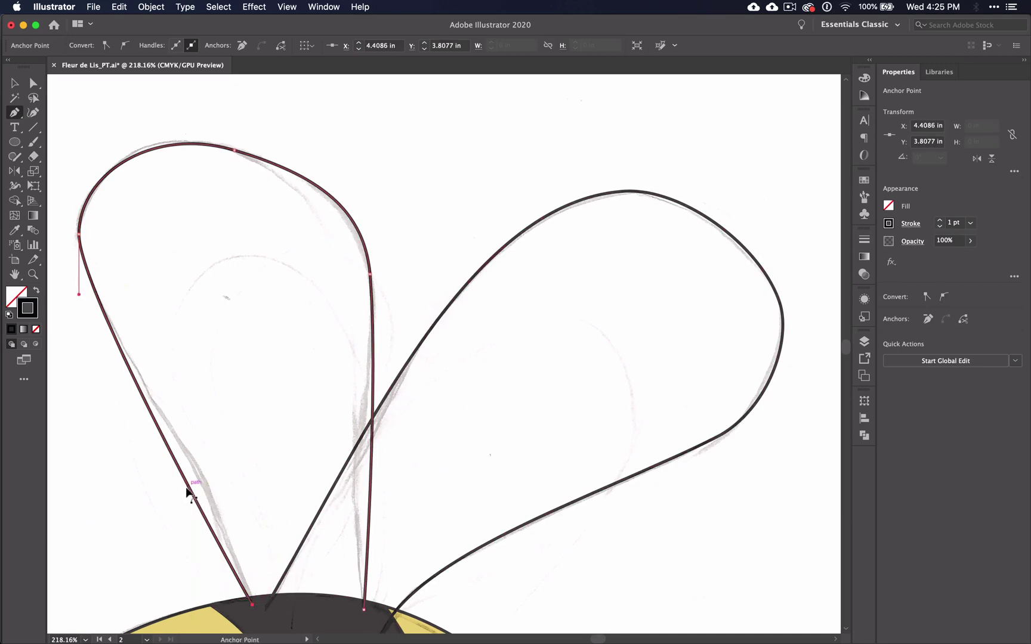
drag(197, 491, 196, 467)
super+click(220, 479)
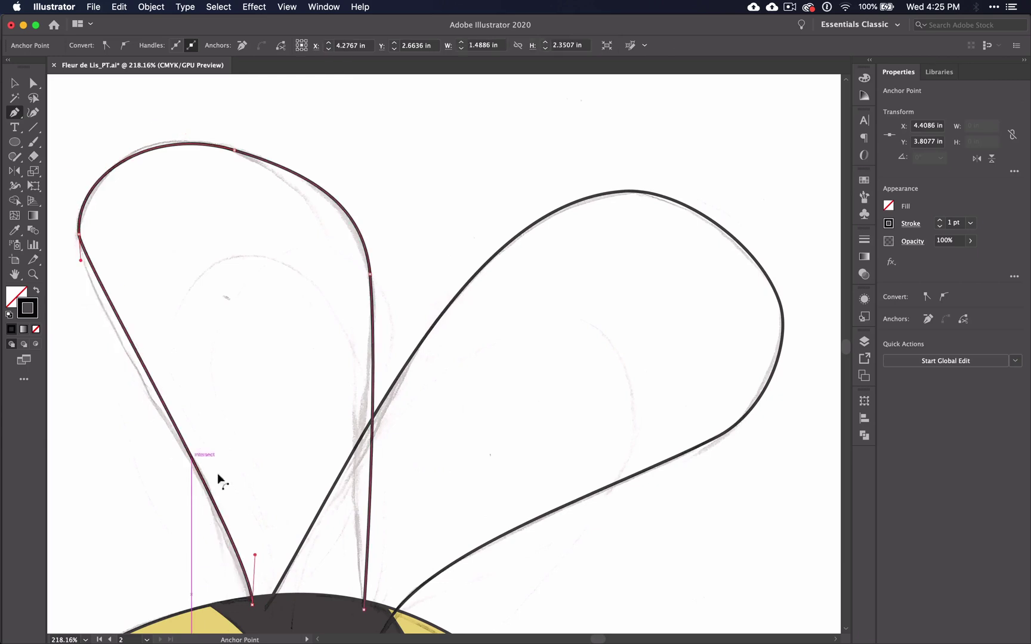
- Bend the left wing's right edge inward along the sketch and pull new smooth handles from its far-left and right anchors
super+click(361, 526)
drag(359, 527, 357, 493)
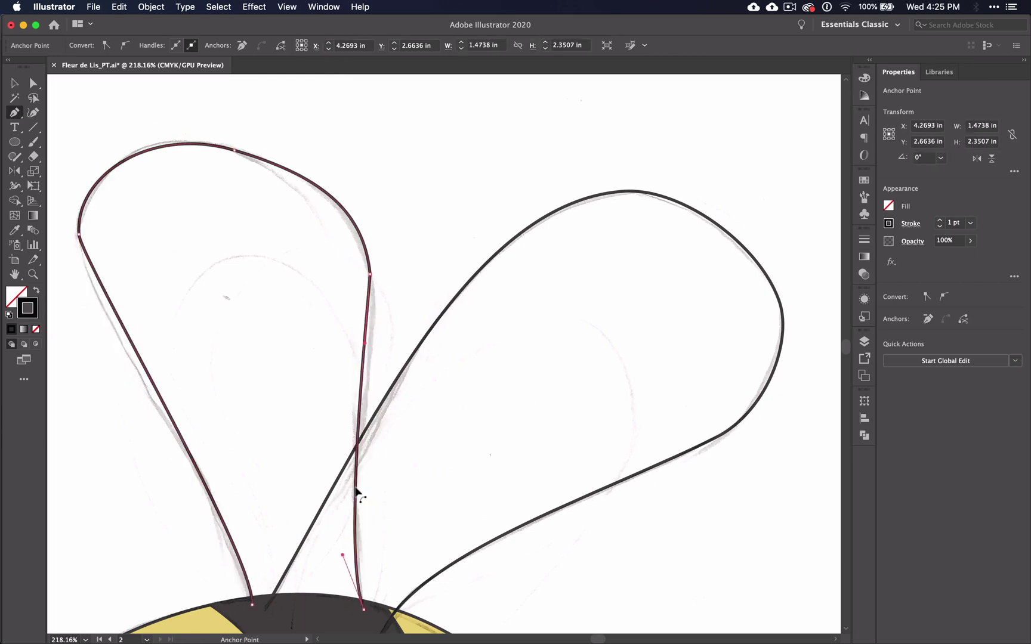
drag(80, 237, 84, 310)
drag(370, 275, 364, 196)
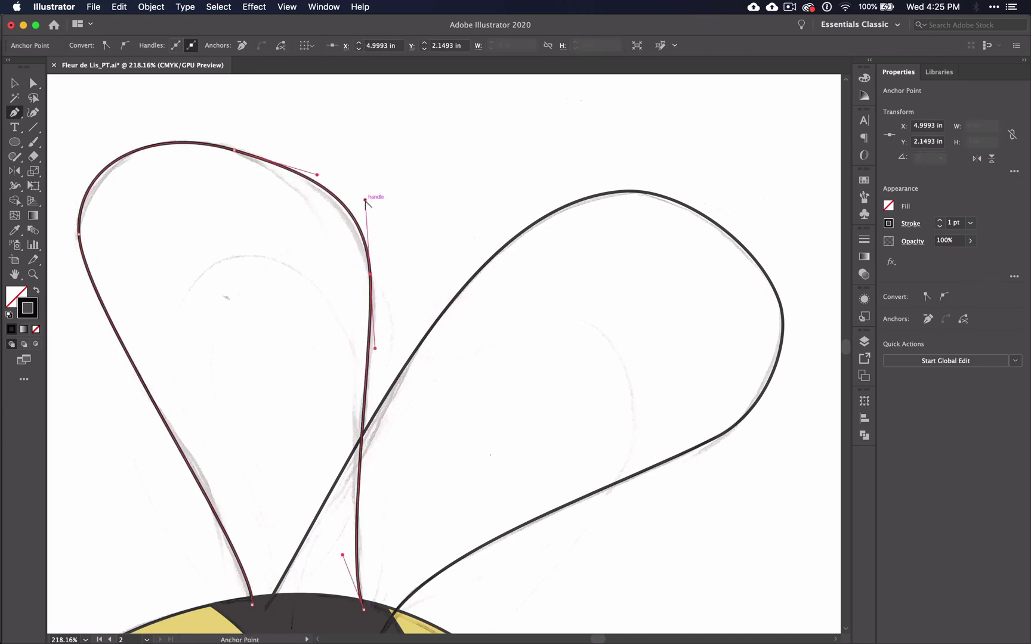
- Deselect the edited anchors and send the whole left wing path to the back
scroll(349, 391, down, 5)
key(v)
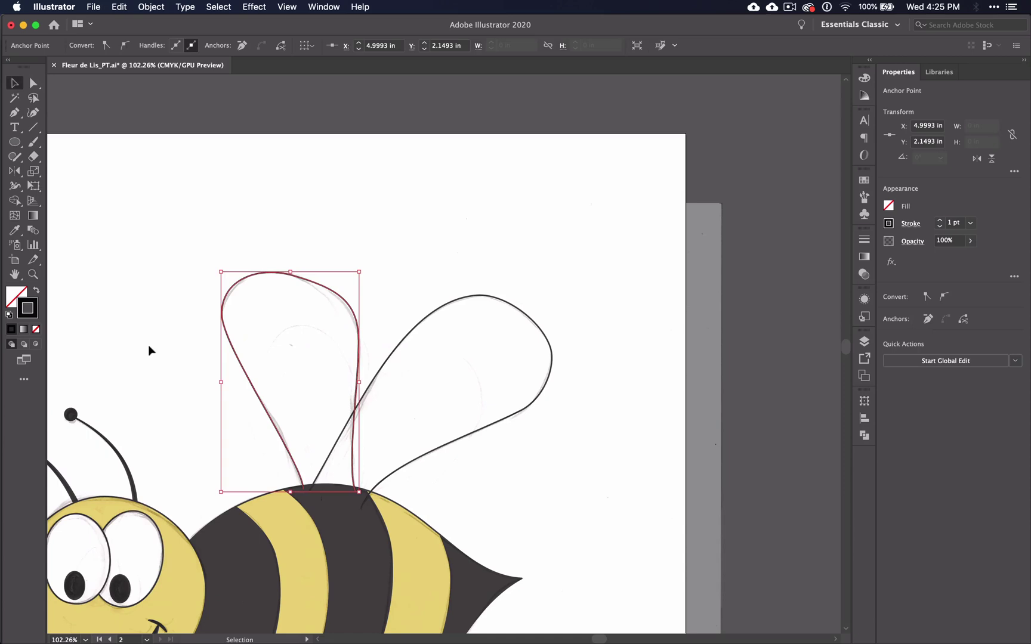
click(166, 387)
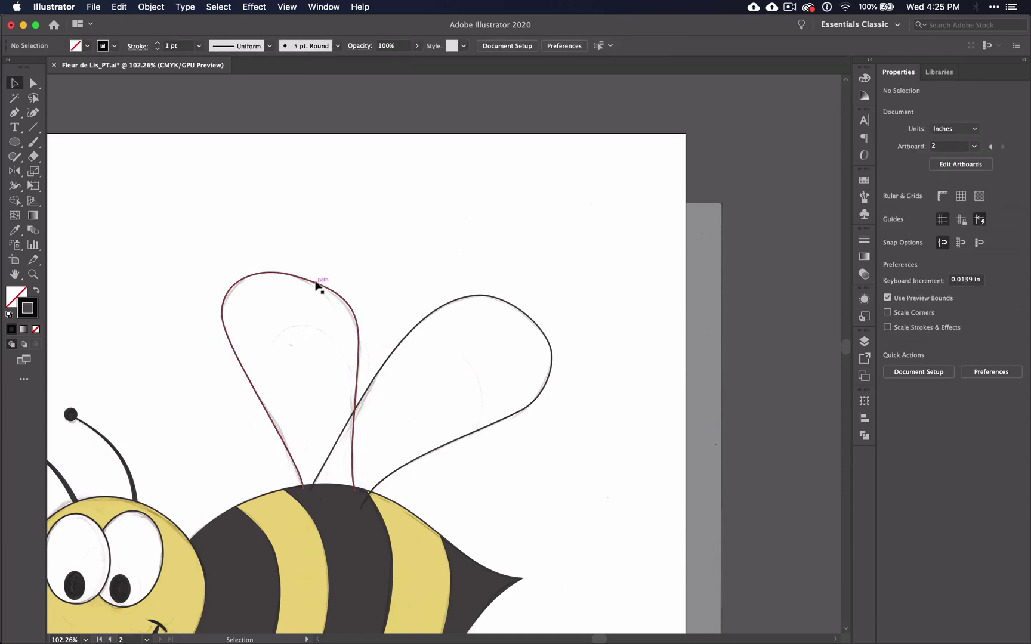
click(317, 285)
right_click(318, 285)
mouse_move(382, 481)
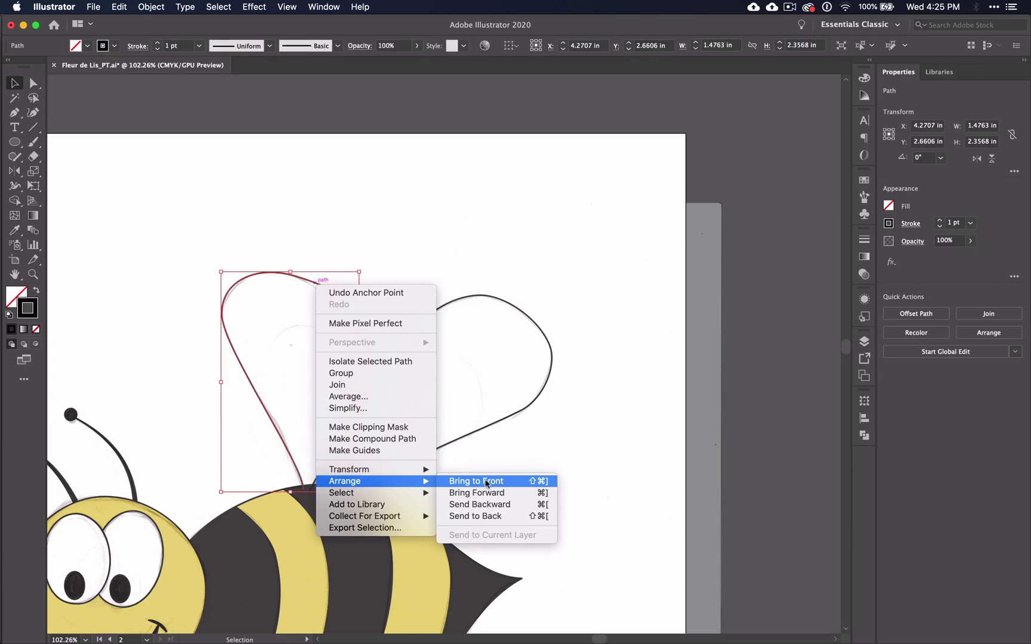
click(487, 516)
- Select both wing outlines and fill them with medium blue #4598D3
drag(304, 249, 483, 373)
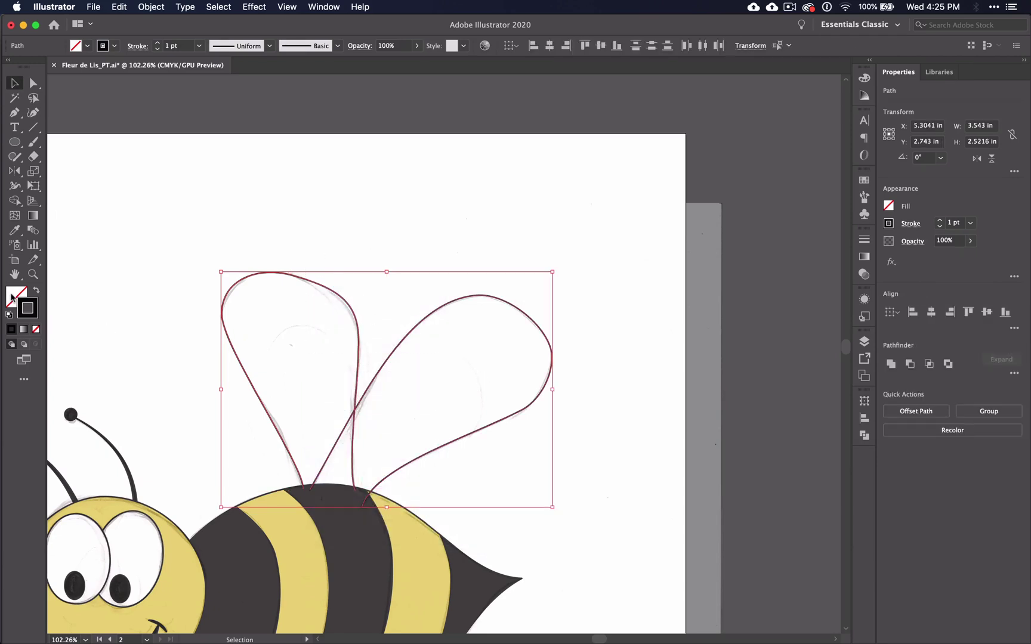
click(17, 295)
click(10, 330)
double_click(17, 295)
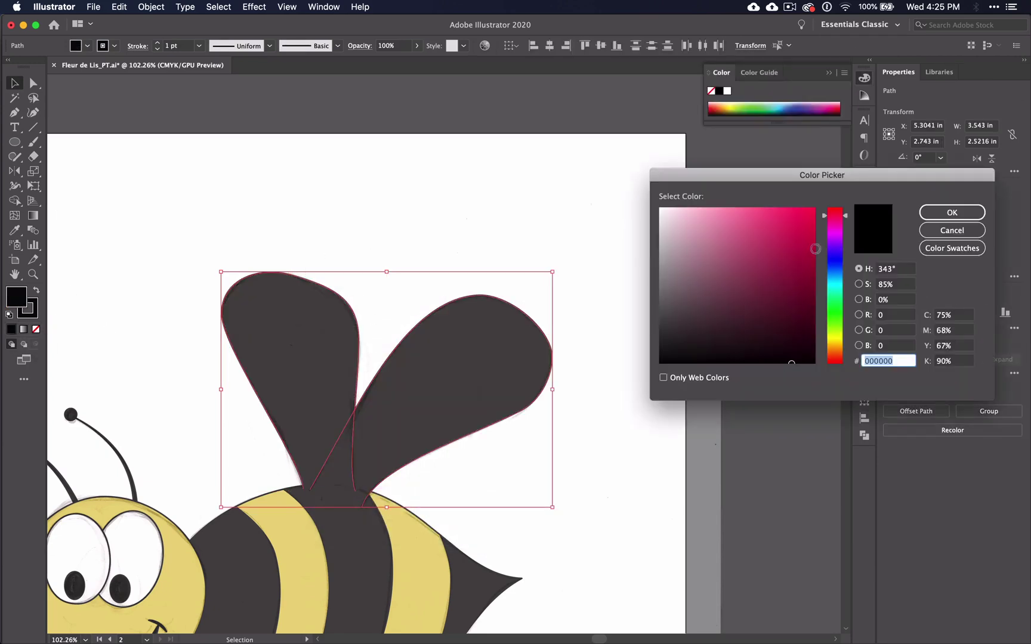
mouse_move(837, 278)
mouse_down()
mouse_move(835, 264)
mouse_move(840, 277)
mouse_up()
click(772, 228)
click(952, 213)
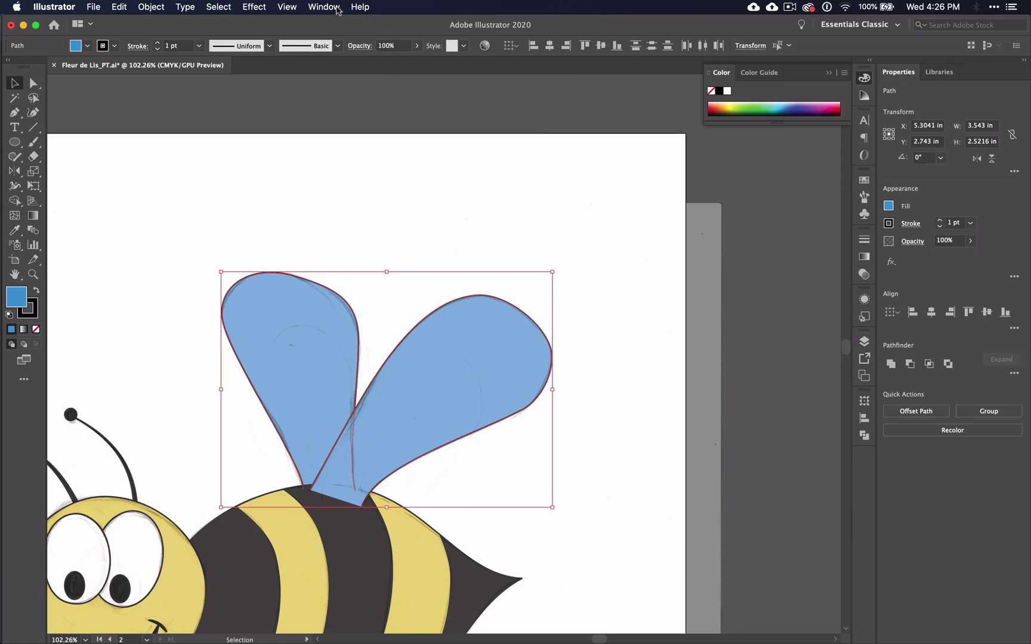
- Choose the Essentials Classic workspace and lower the opacity of both wings to 32%
click(324, 7)
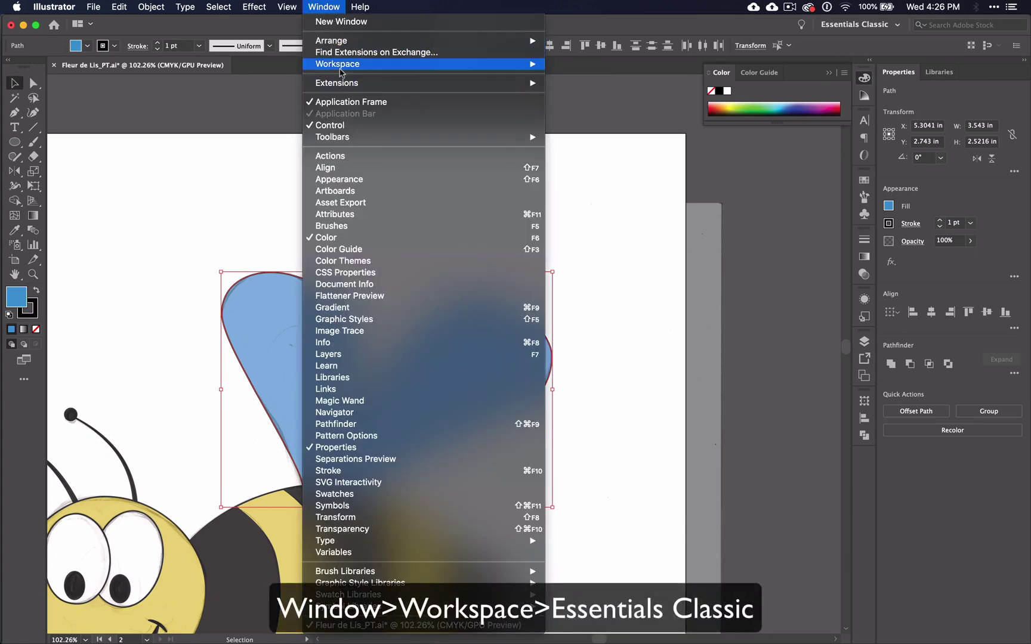
mouse_move(341, 71)
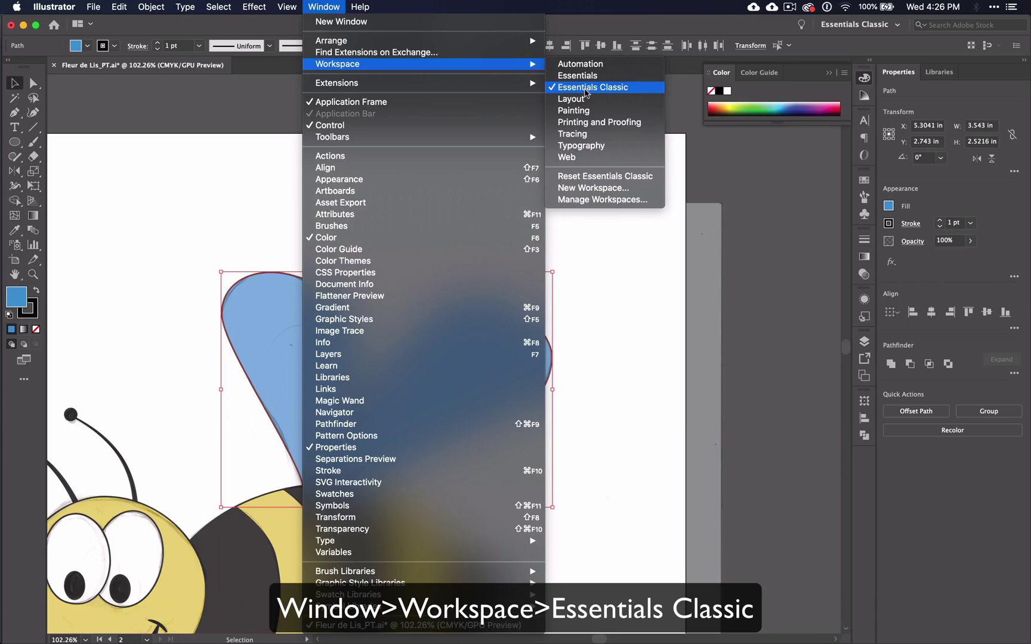
click(588, 88)
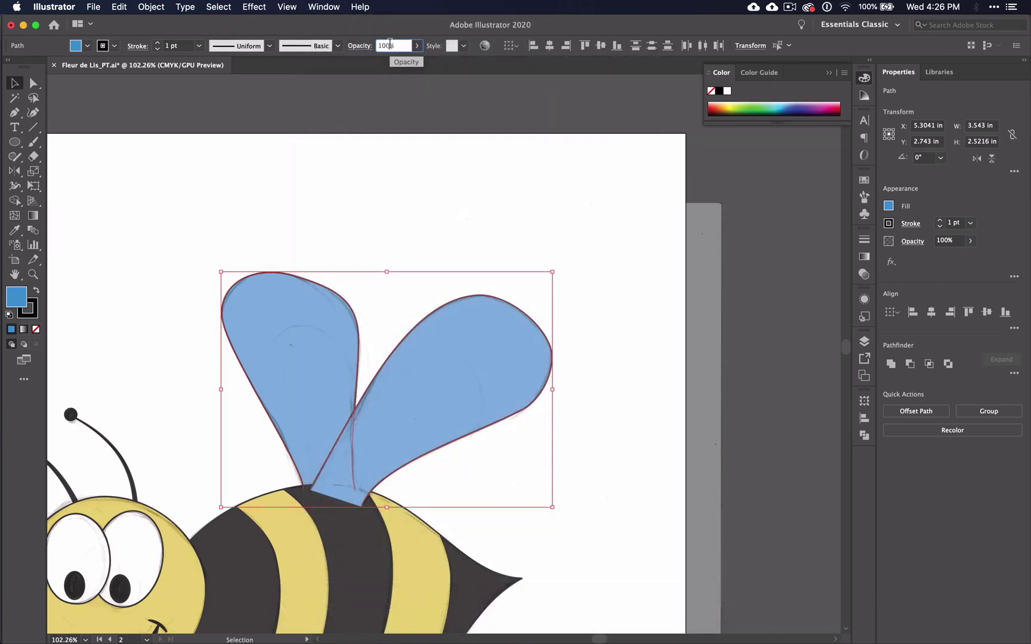
click(417, 46)
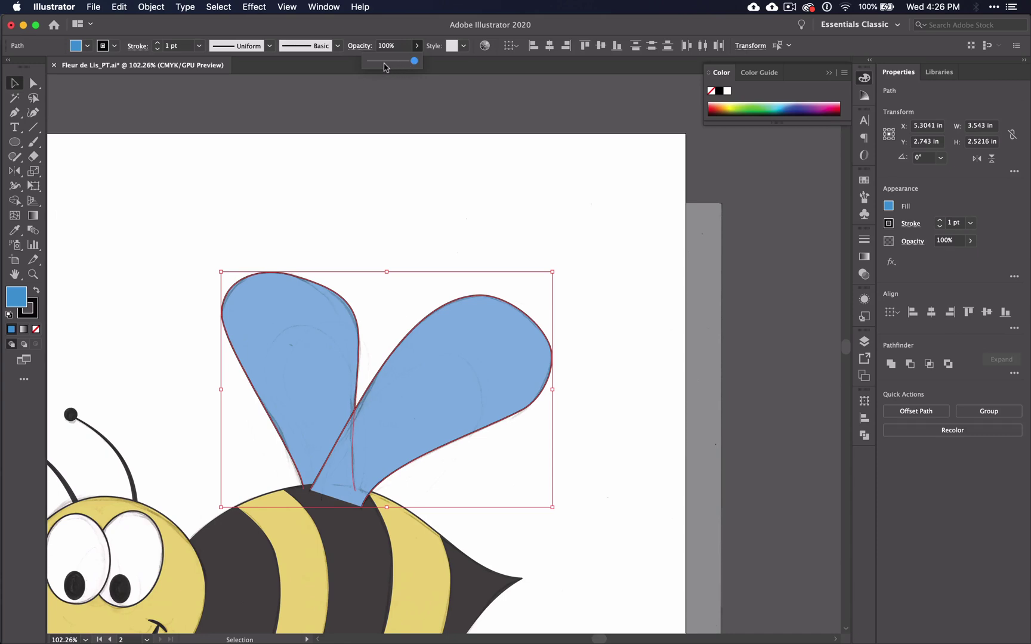
click(384, 62)
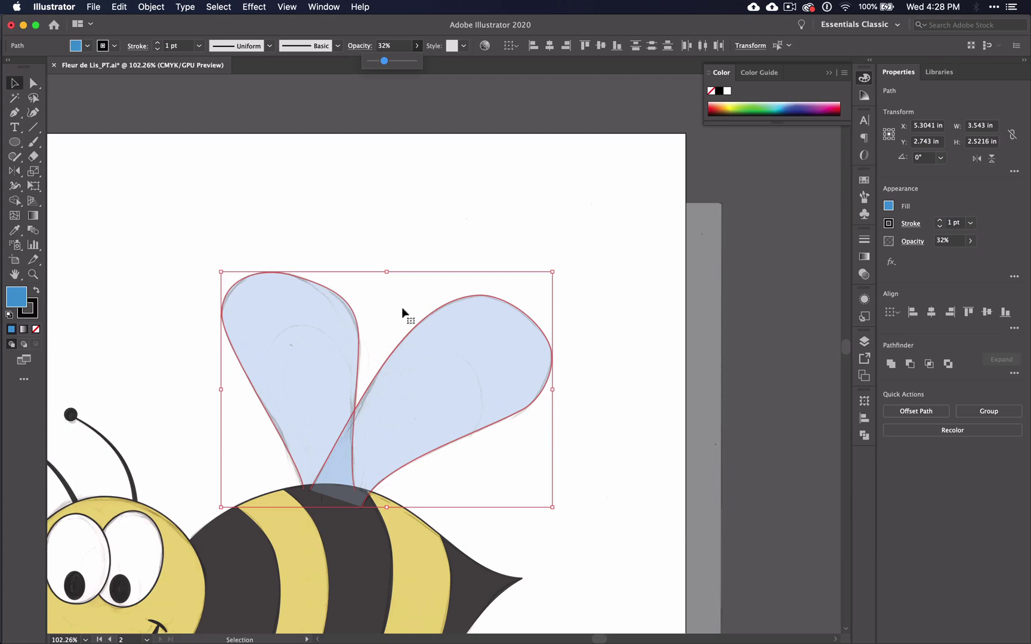
- Direct-select the right wing's right, lower-right and lower base anchors, and paste a copy of that edge in place
click(34, 83)
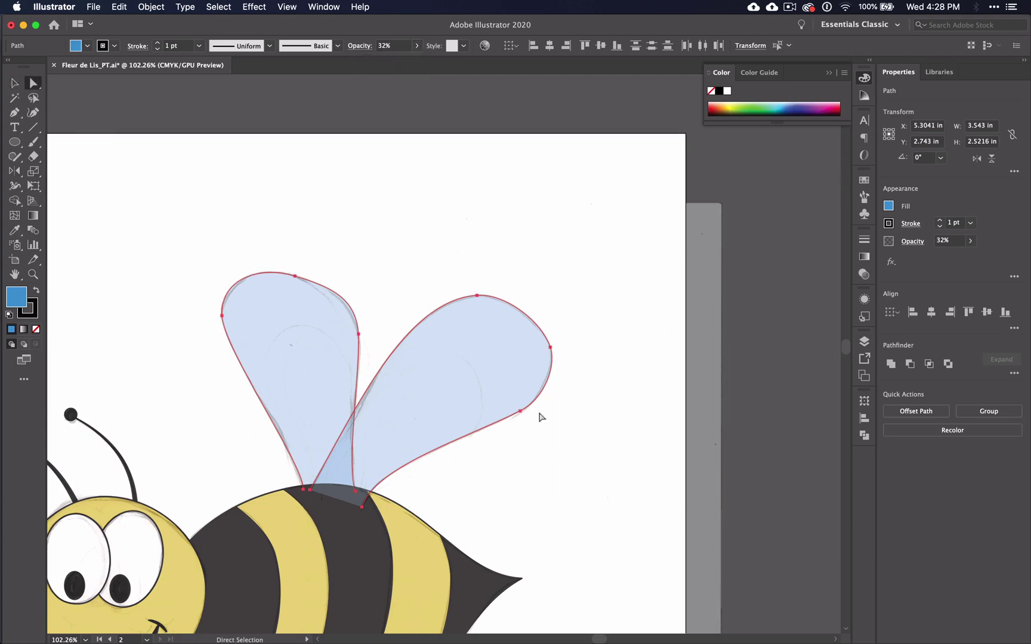
click(550, 347)
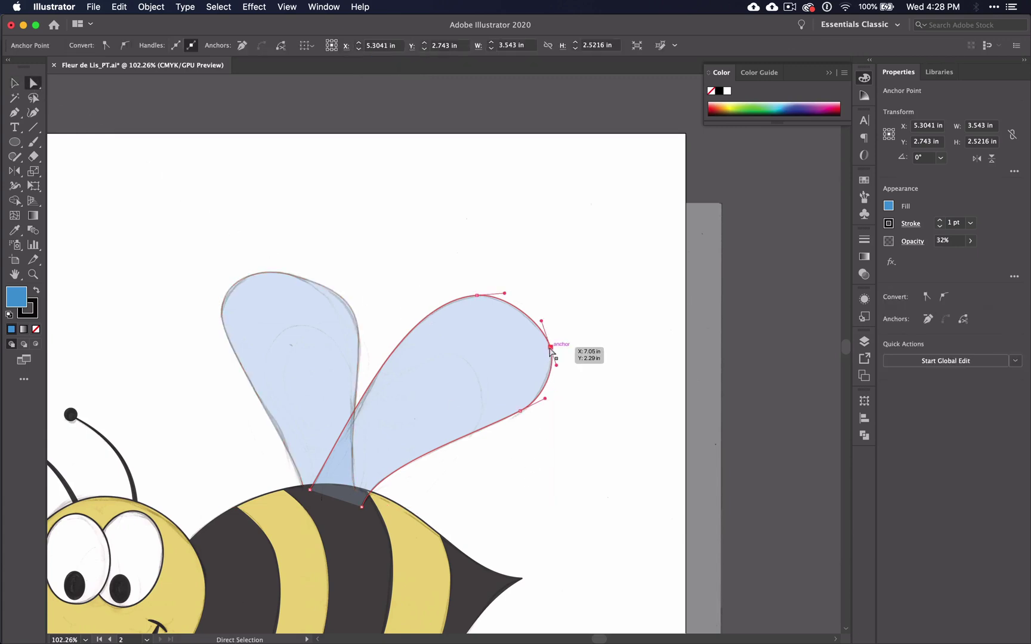
drag(582, 439, 503, 333)
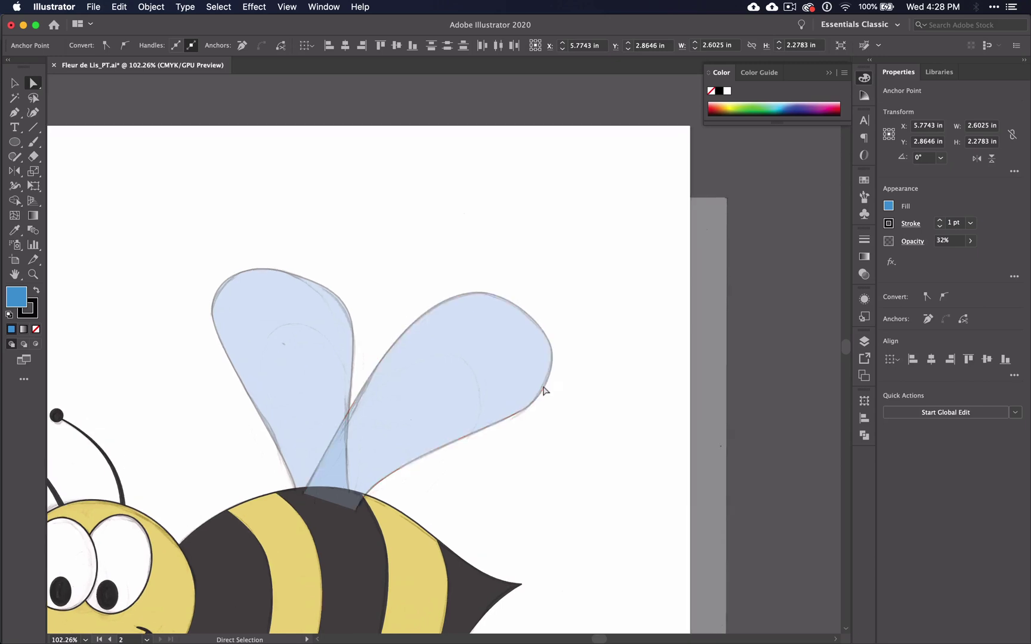
scroll(543, 391, up, 5)
click(553, 352)
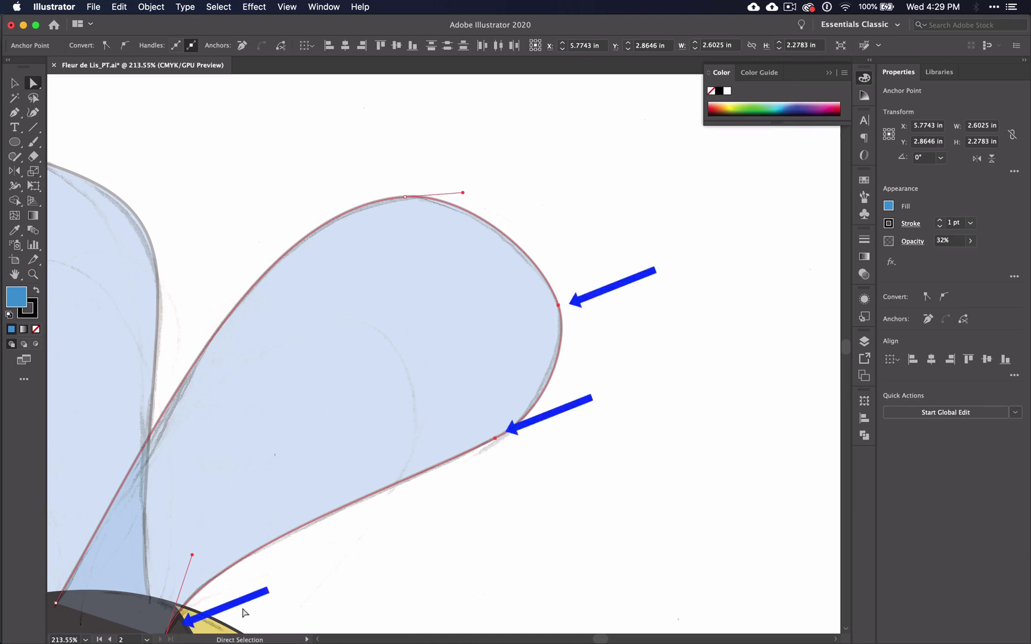
scroll(243, 613, down, 3)
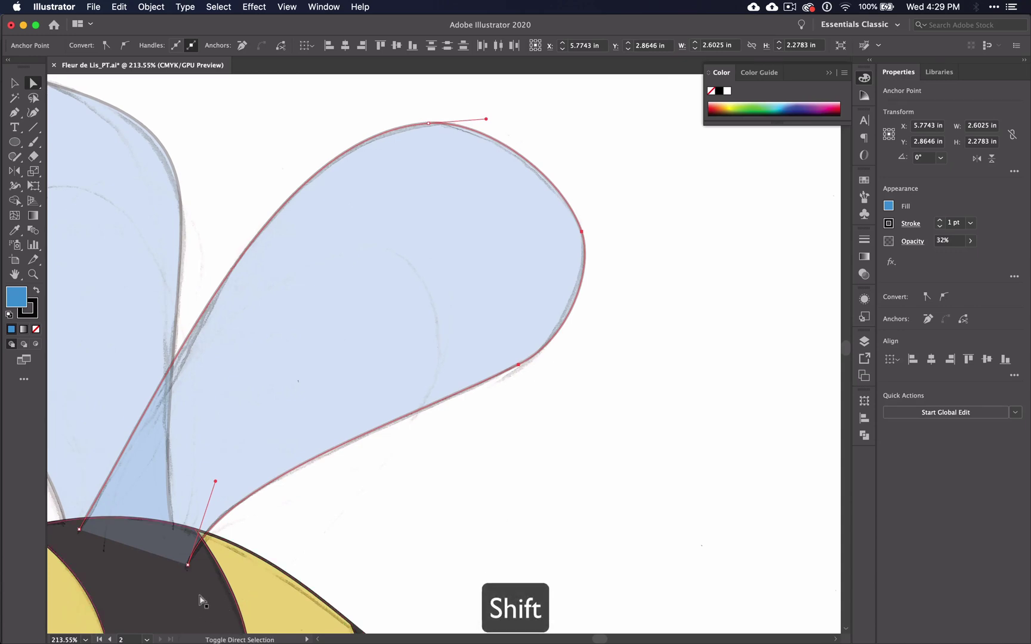
shift+click(187, 565)
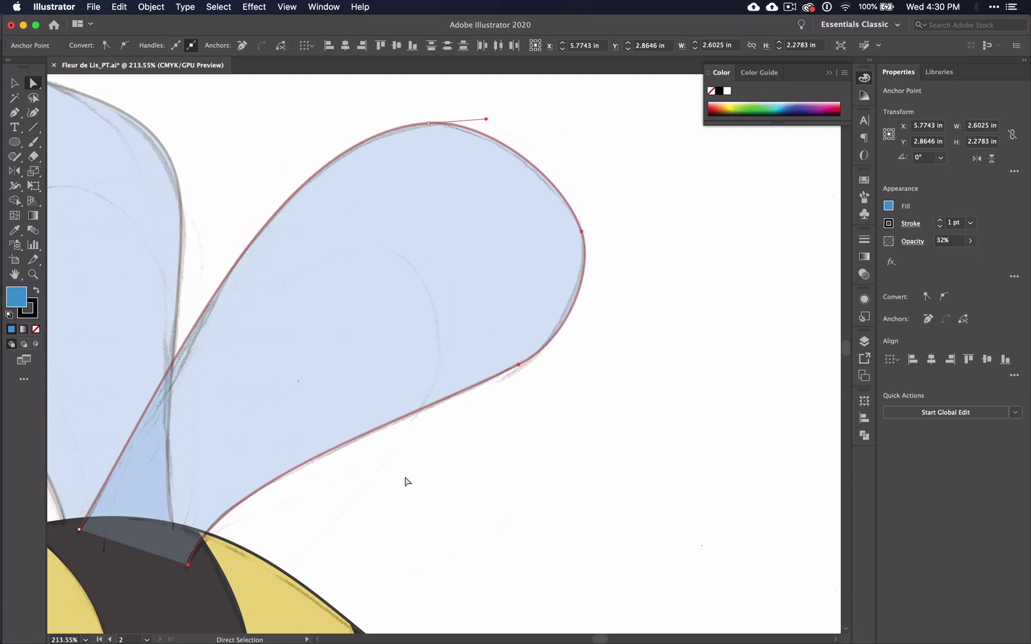
key(shift+super+v)
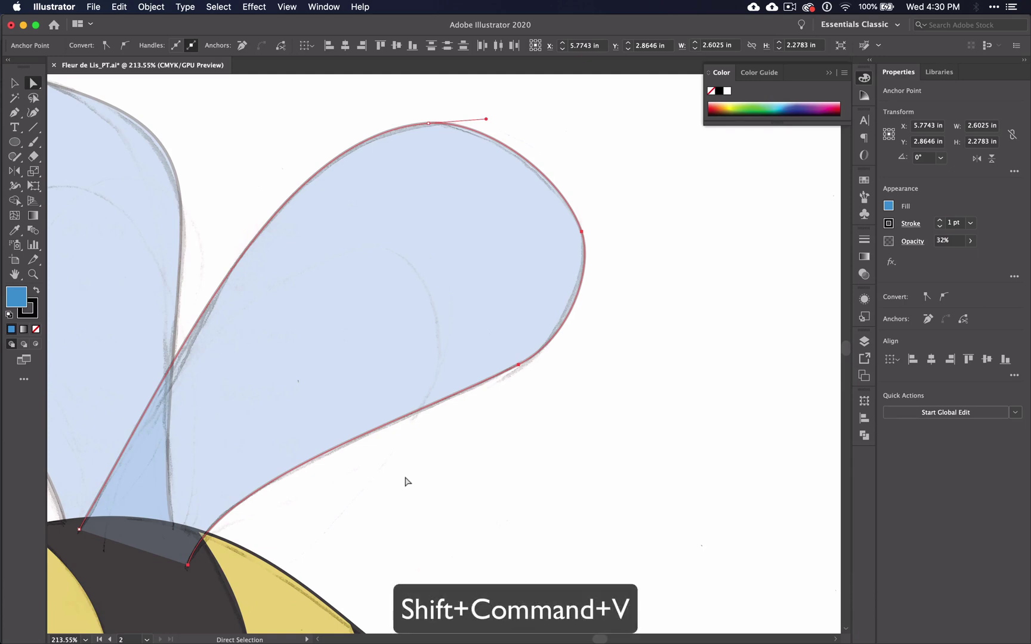
key(super)
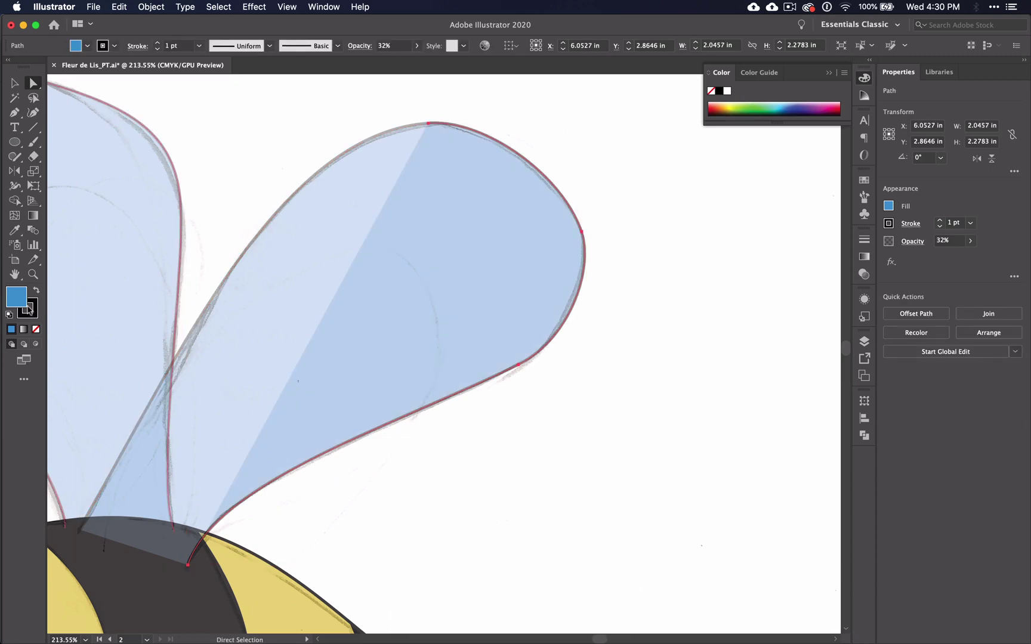
- Remove the fill from the pasted edge and give it a dark blue stroke, #1878A8
click(36, 329)
double_click(33, 313)
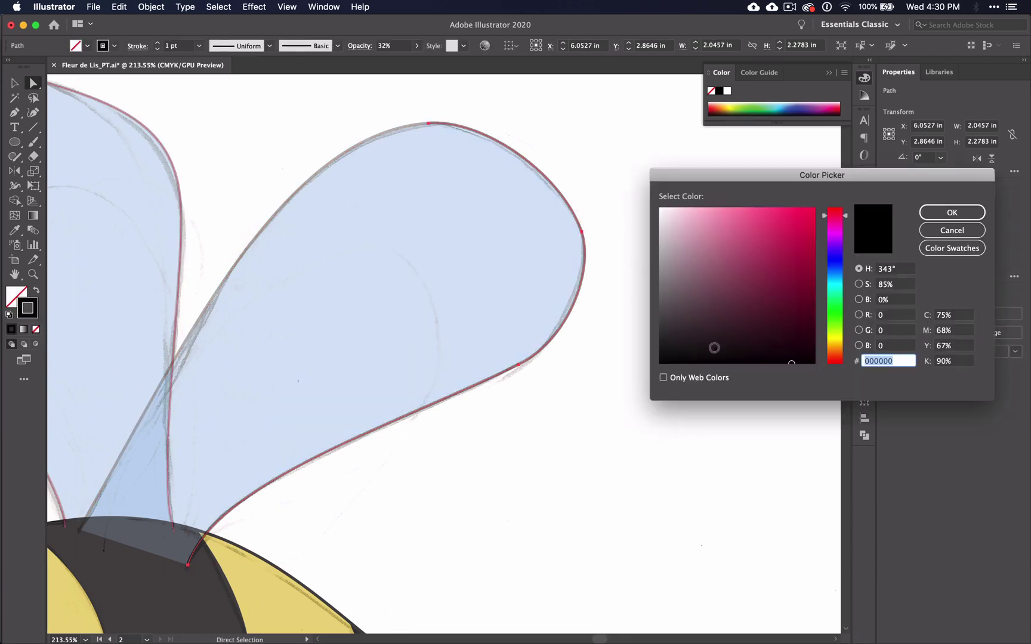
click(837, 279)
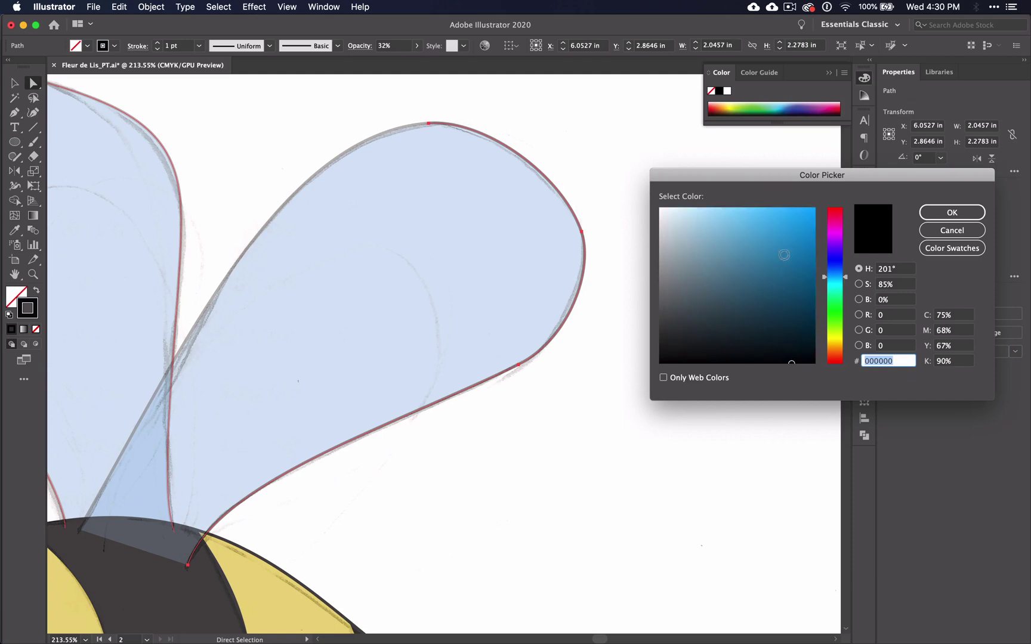
drag(784, 254, 793, 260)
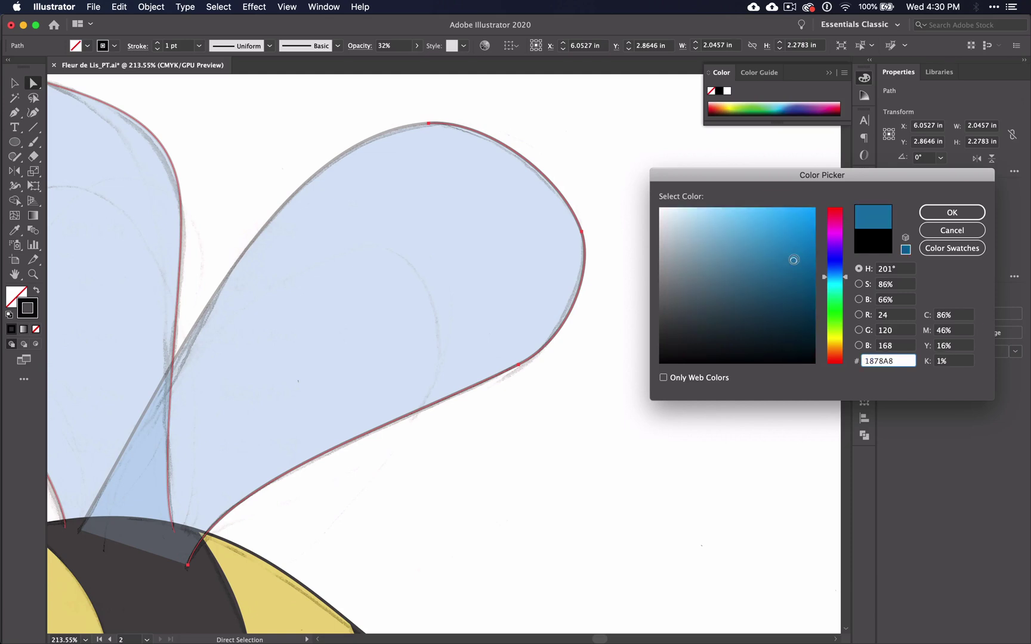
click(940, 215)
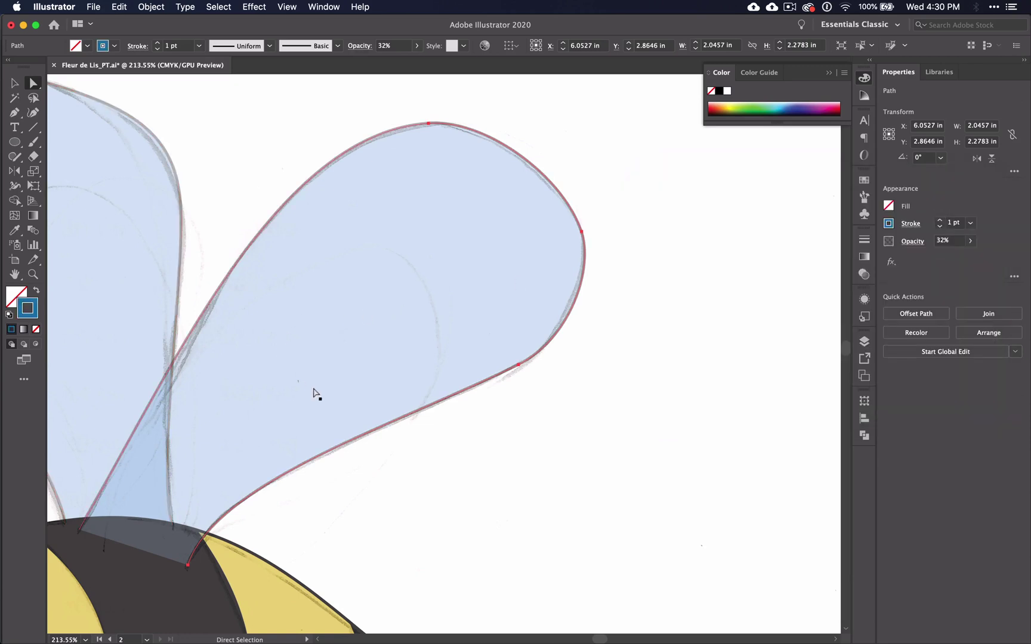
- Select the full right wing shape and copy the hex code of its blue fill
click(14, 83)
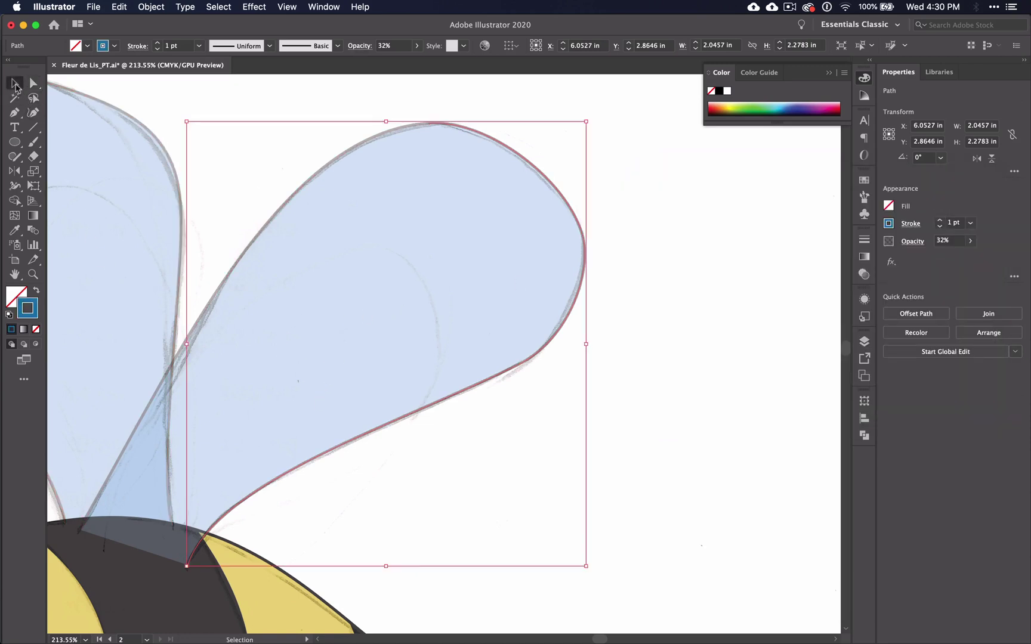
click(295, 295)
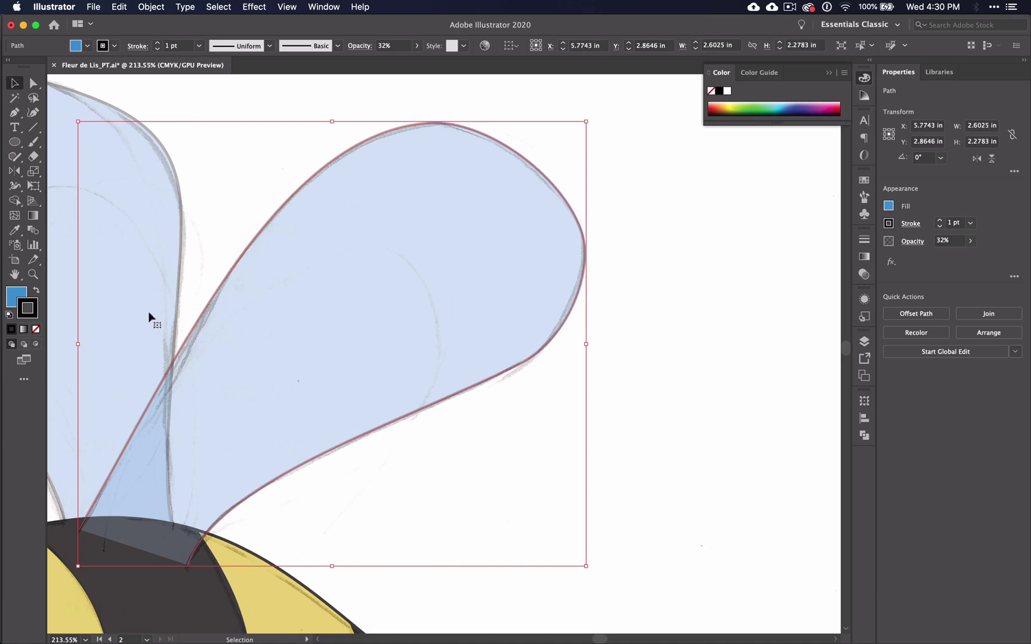
double_click(13, 296)
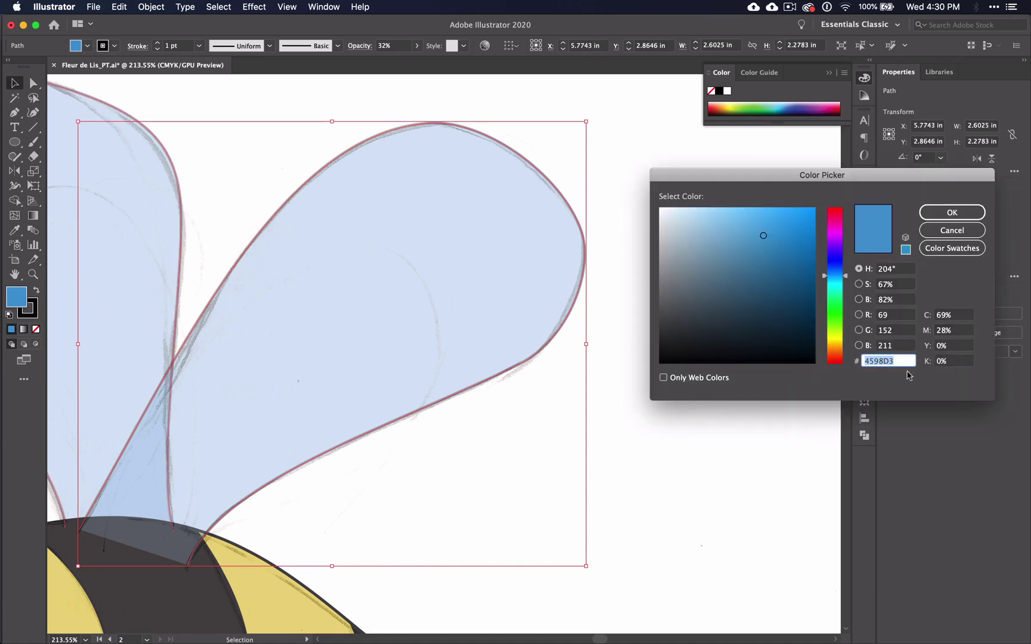
click(964, 213)
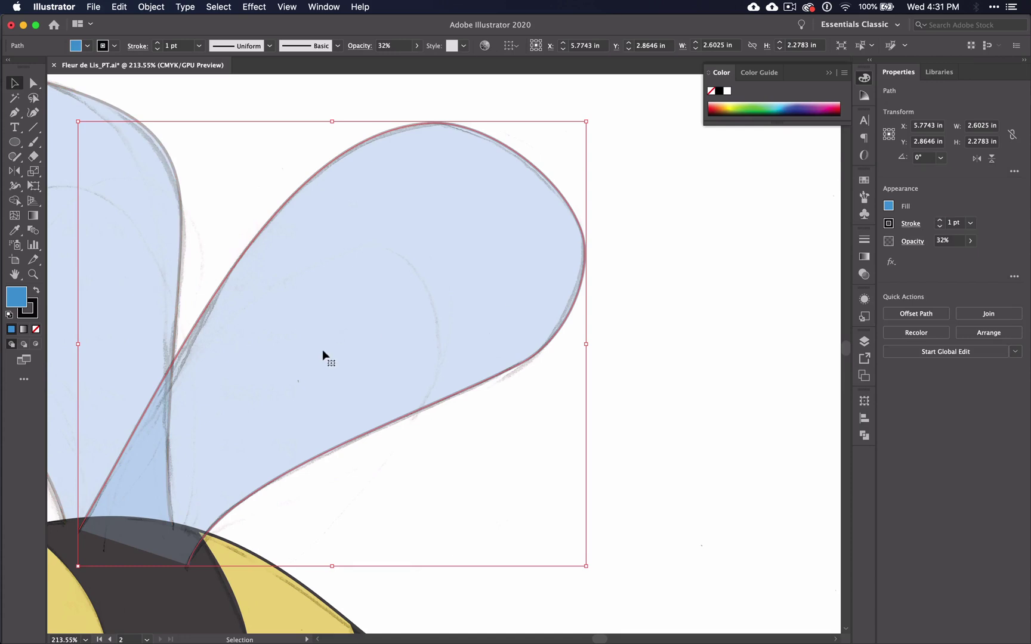
- Recolour the pasted edge's stroke, starting from #4598D3 and picking the darker shade #1C6591
click(664, 410)
click(546, 349)
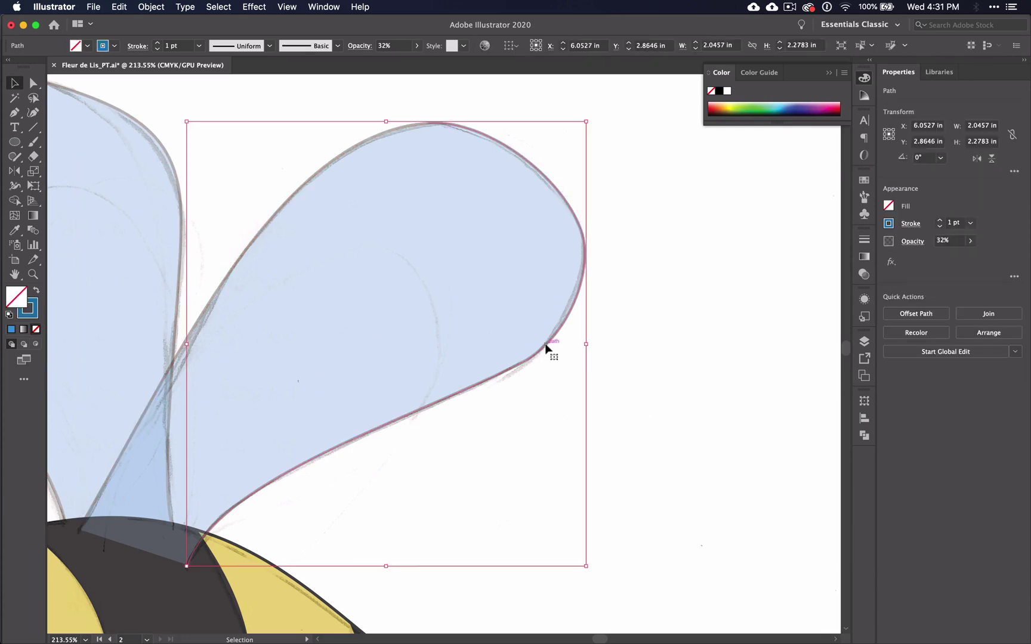
double_click(37, 307)
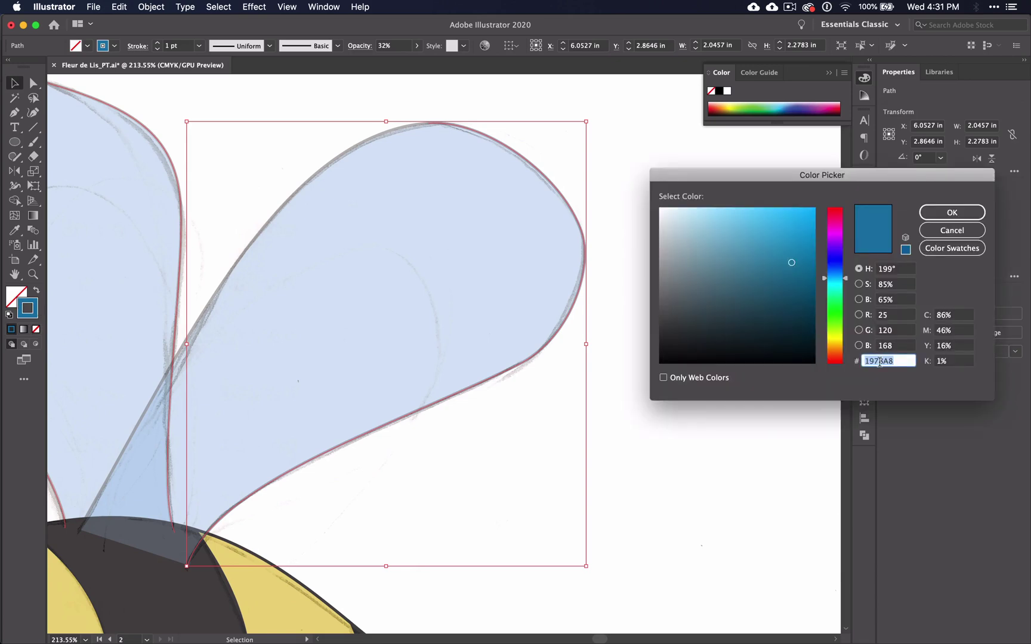
text(4598D3)
key(shift+Tab)
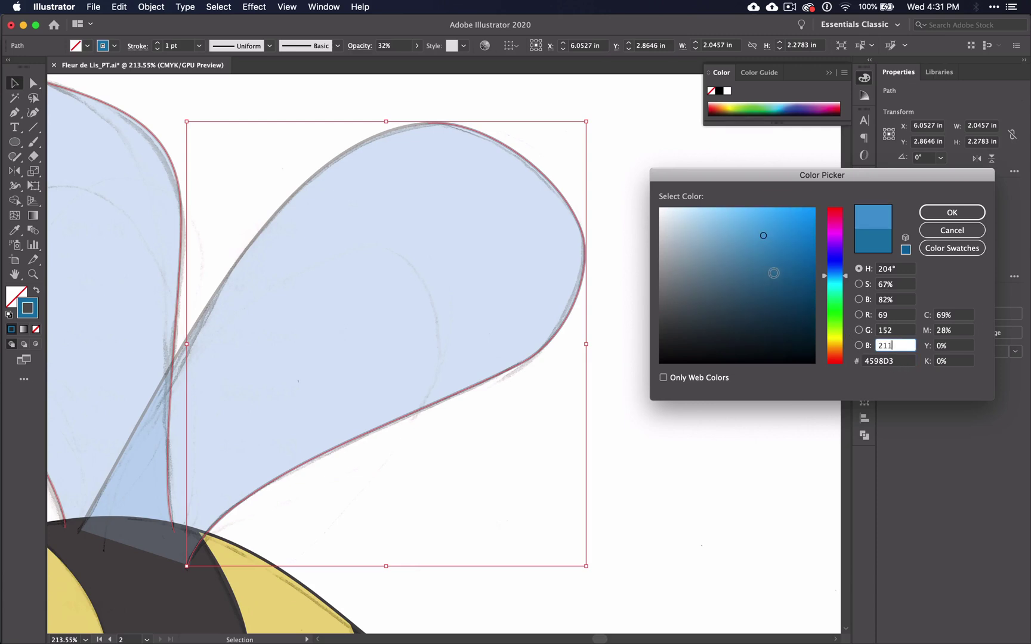
click(787, 274)
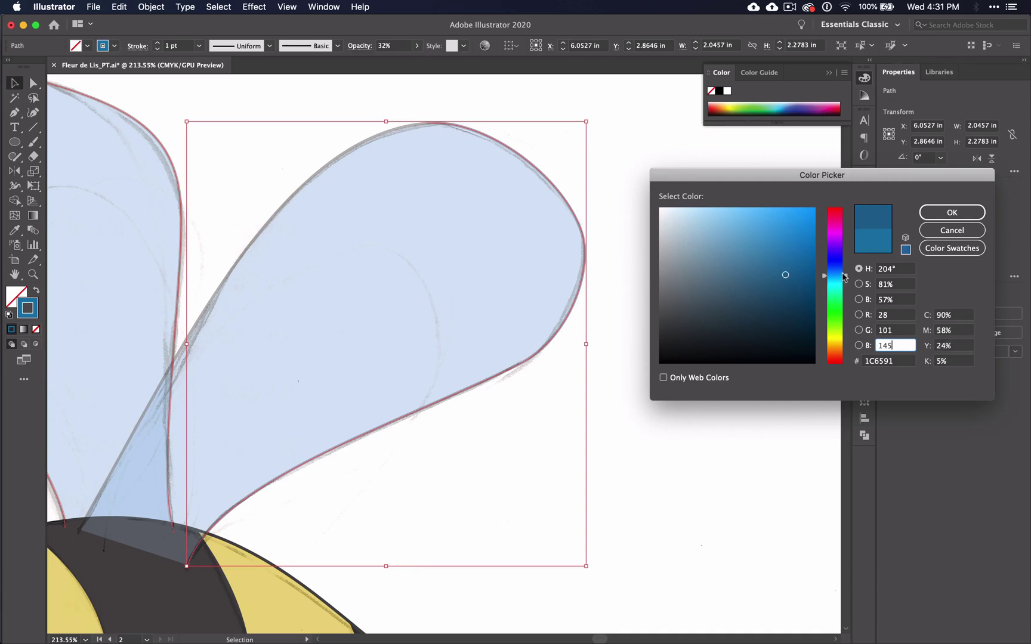
click(952, 212)
- Thicken the pasted edge near its lower-right anchor with the Width tool, about 0.09 in on the inner side only, keeping the outer side on the path
click(14, 186)
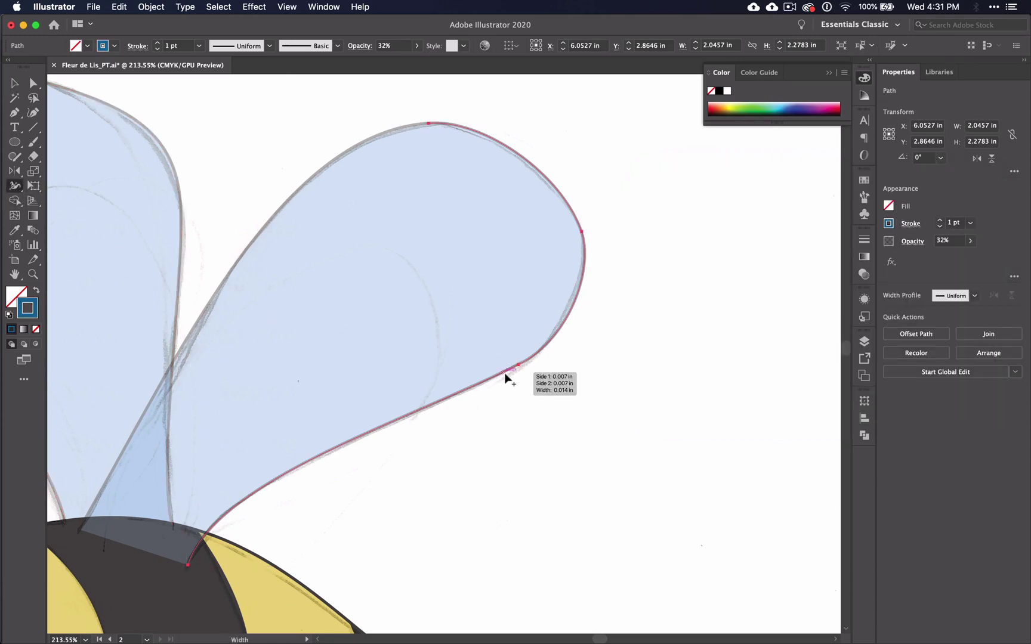
drag(505, 371, 524, 386)
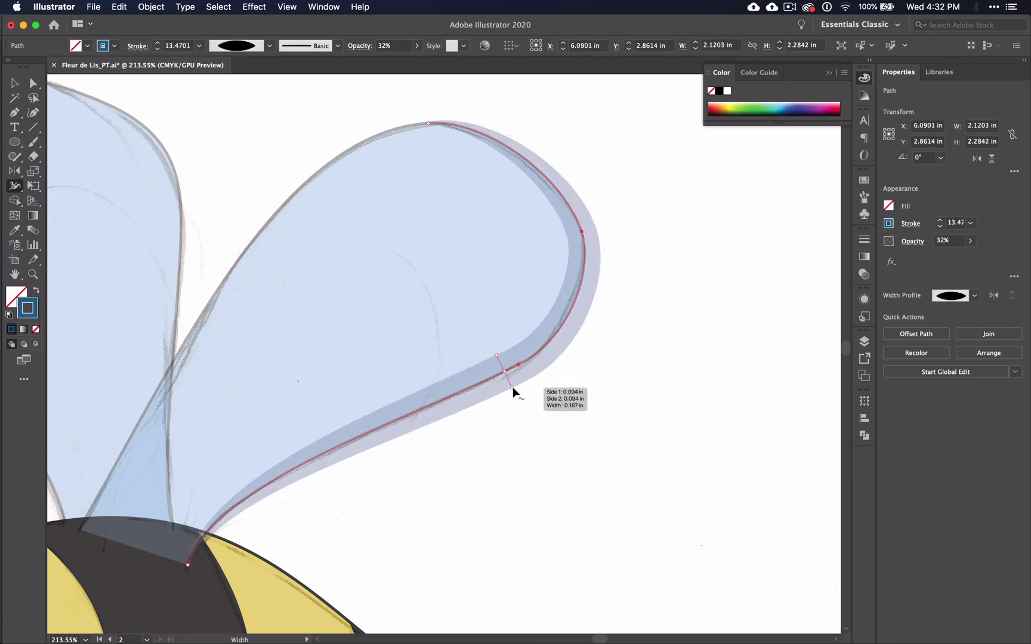
drag(512, 391, 503, 372)
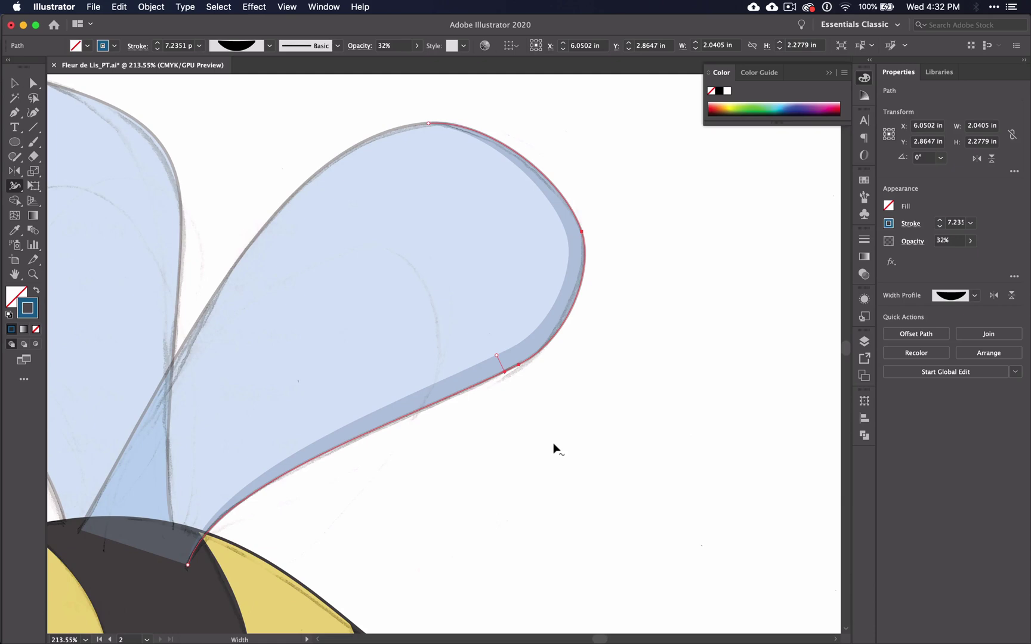
scroll(554, 448, down, 10)
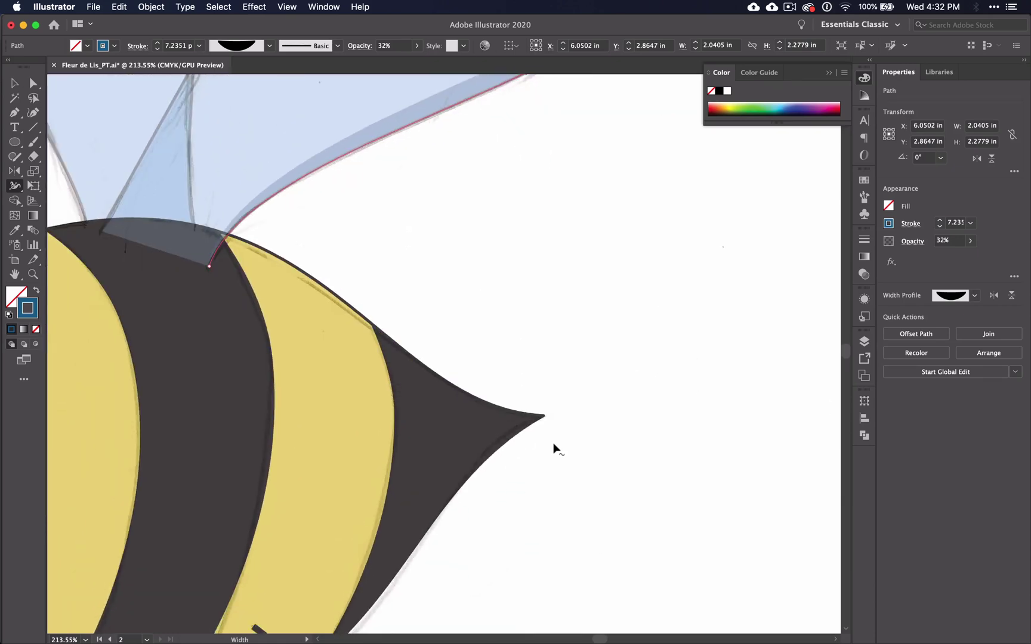
- Ungroup the bee's striped body so that its stripes can be selected individually
scroll(554, 449, down, 5)
scroll(554, 449, left, 4)
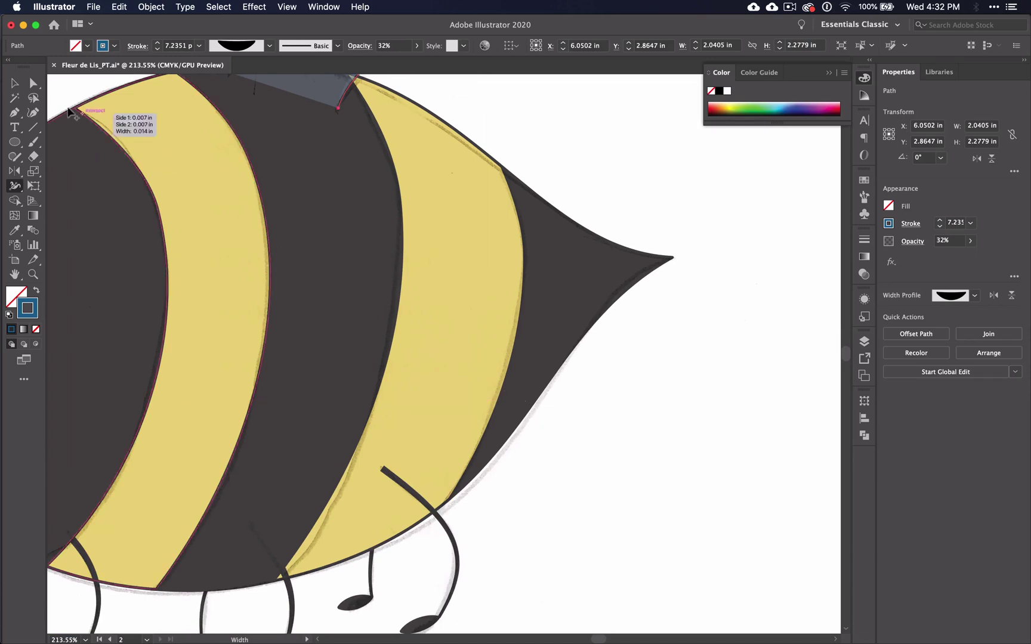
click(15, 83)
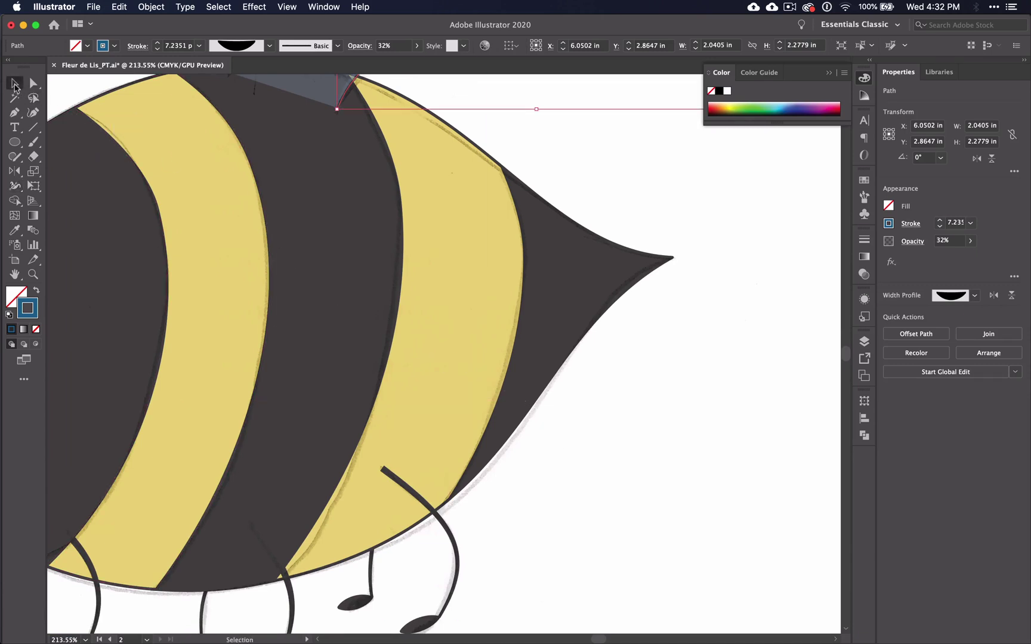
click(564, 343)
key(super+shift+g)
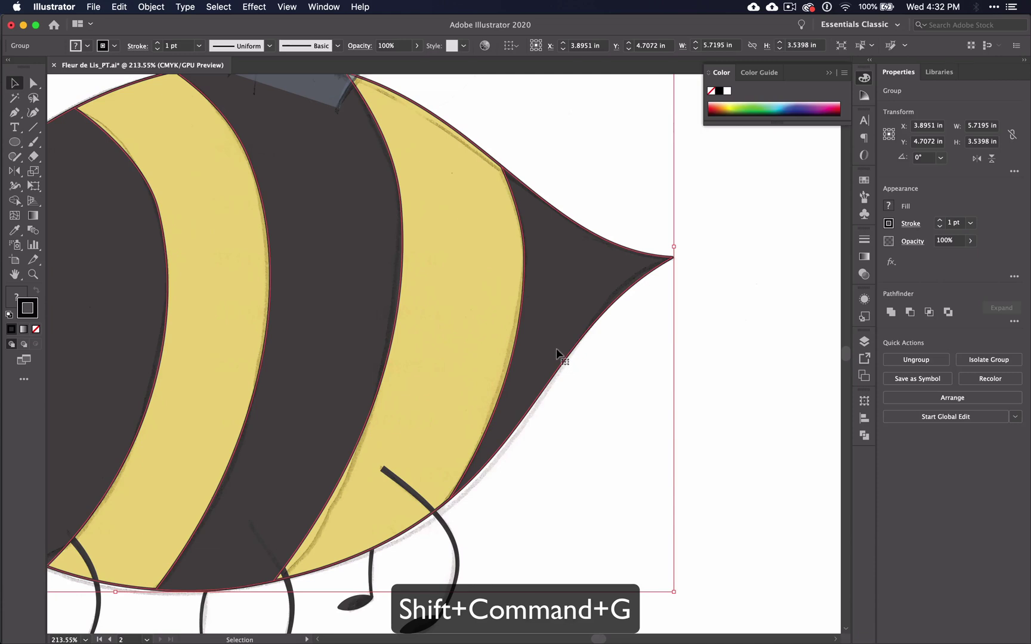
click(556, 354)
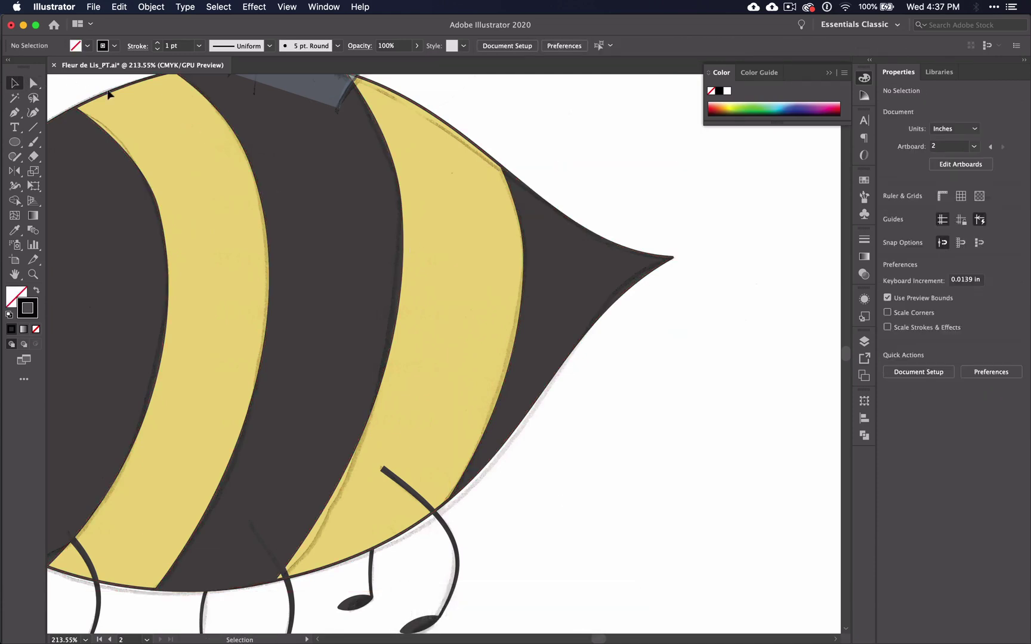
- Hide the drawing layer
click(864, 341)
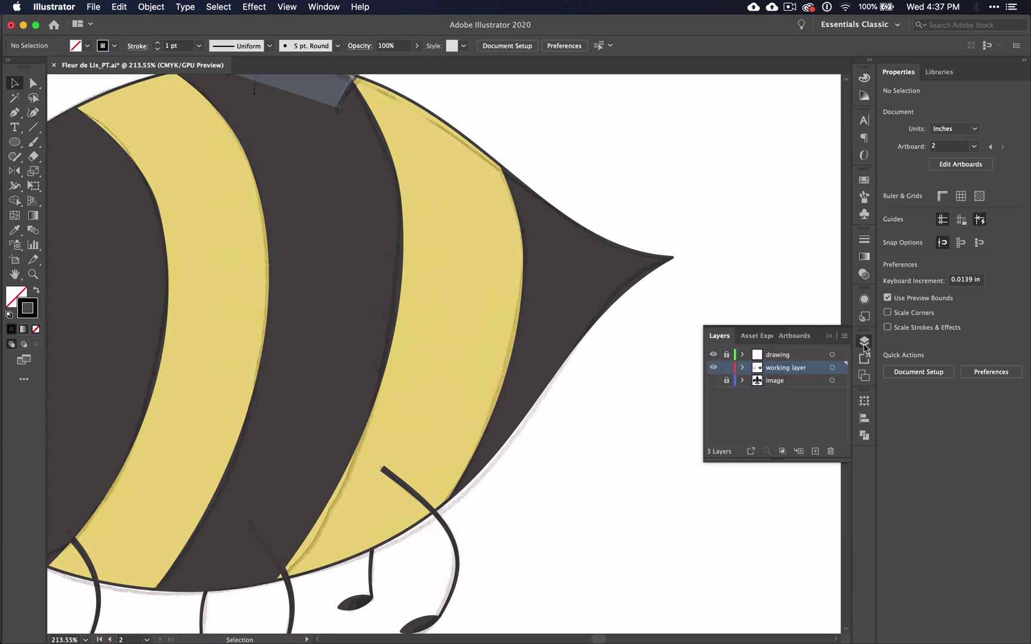
click(713, 355)
click(830, 337)
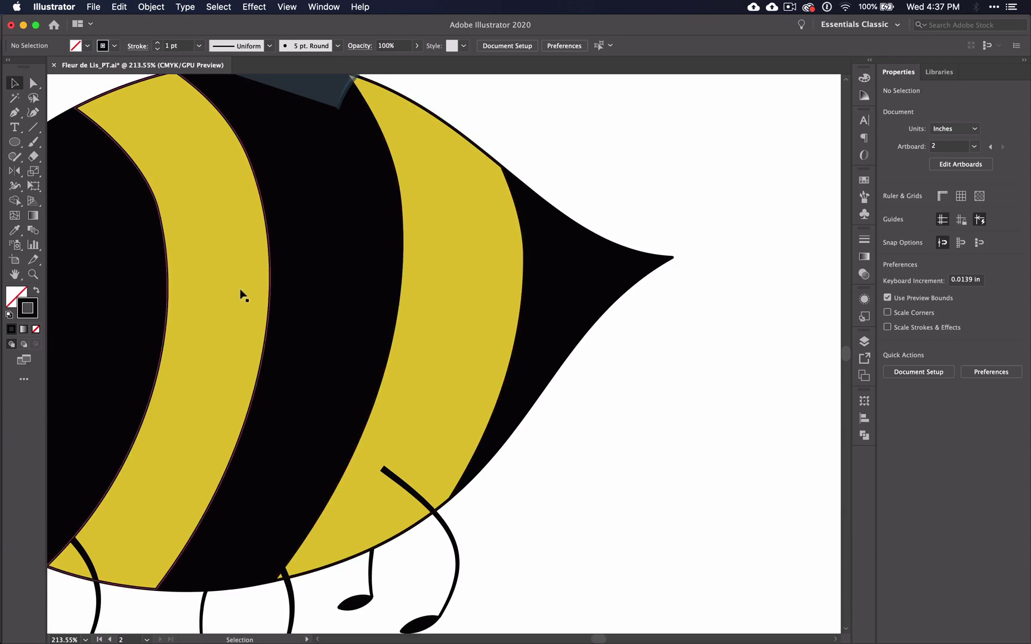
- Copy only the bottom edge segment of the rear yellow stripe and paste it in place
click(415, 378)
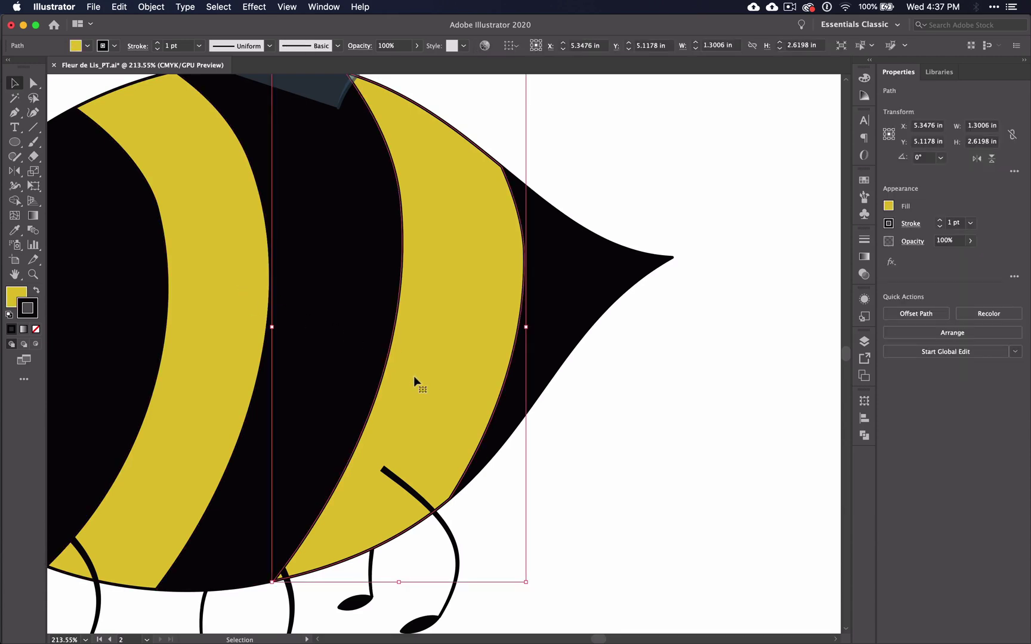
click(34, 84)
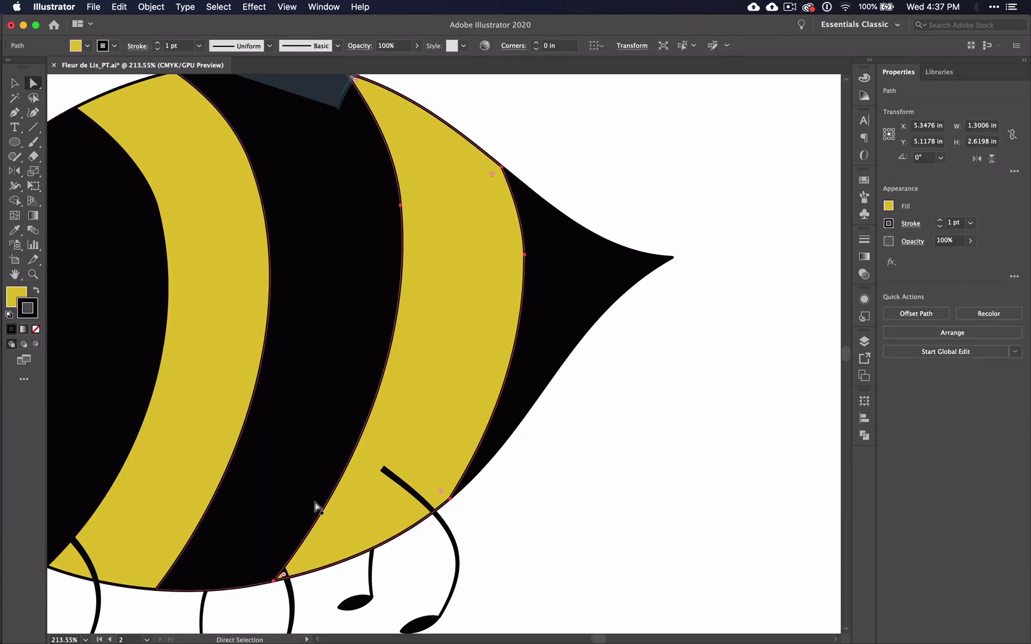
click(382, 522)
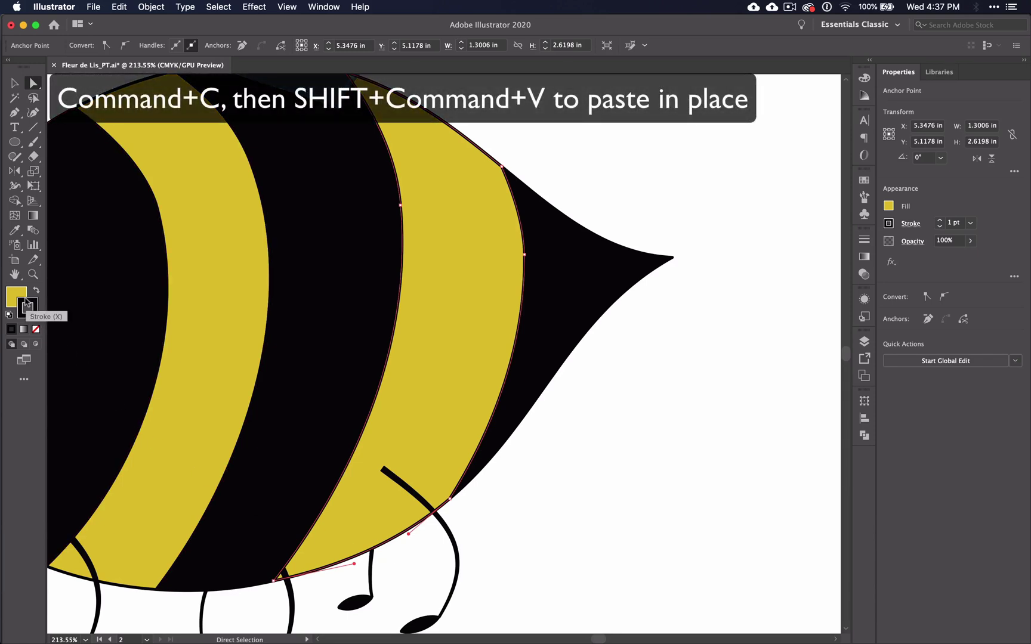
key(super+c)
key(super+shift+v)
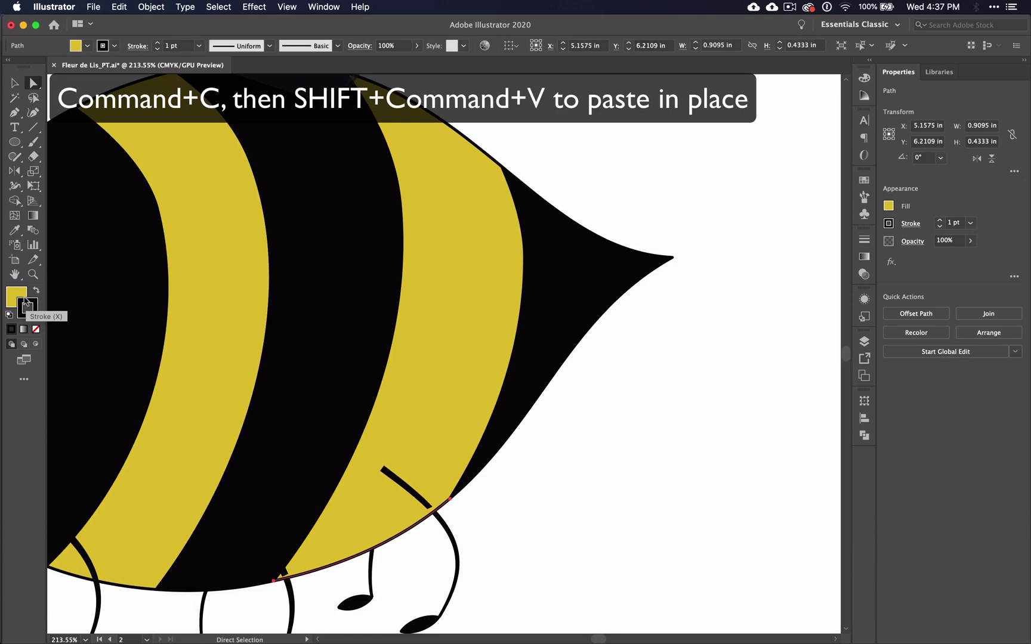
- Copy the pasted edge's yellow fill code, #E2C52E, and remove its fill
double_click(16, 295)
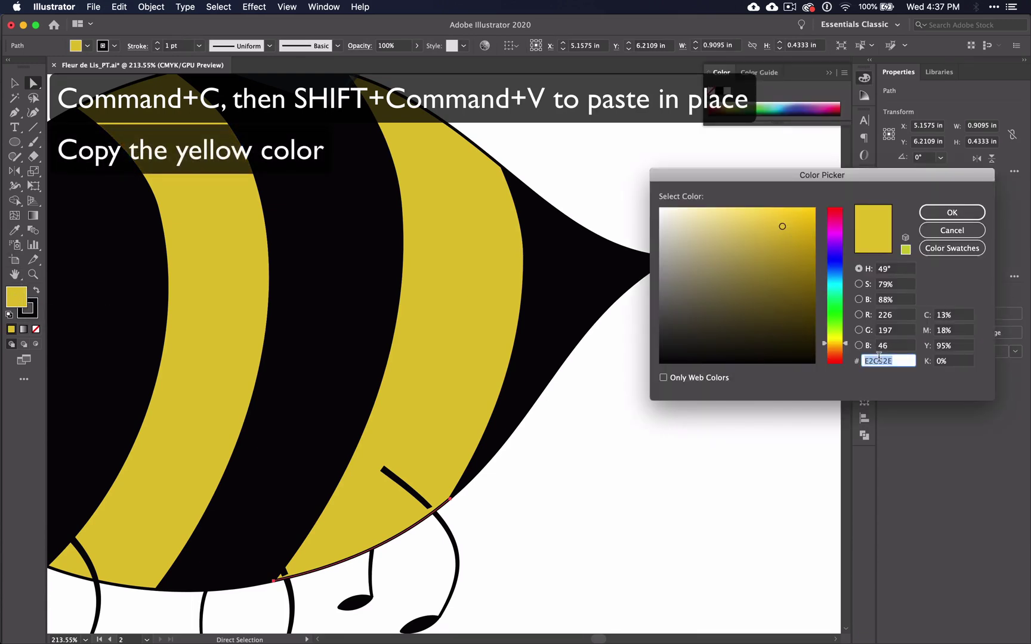
click(951, 212)
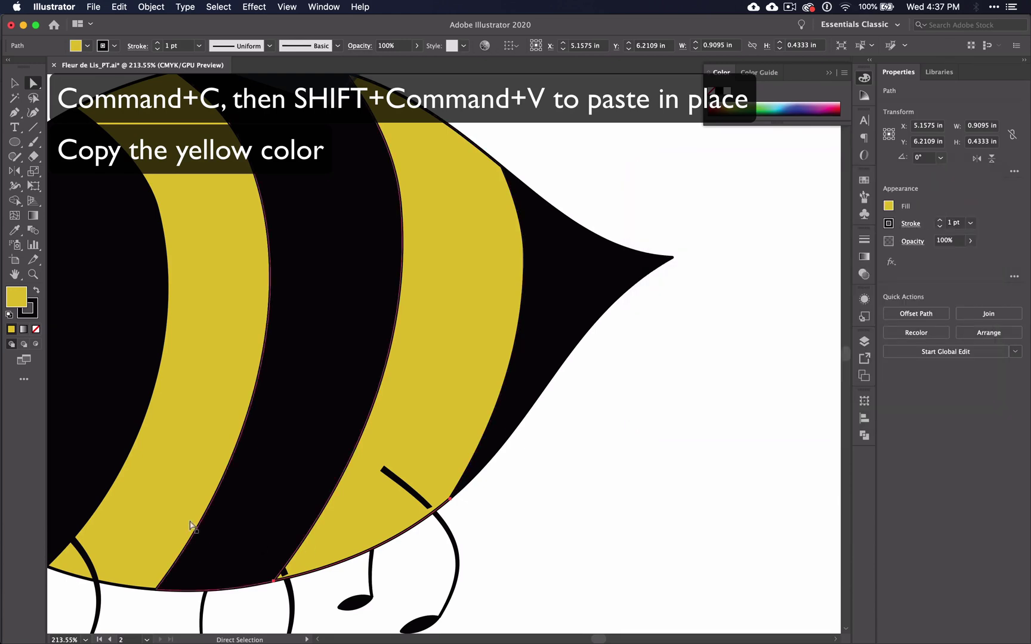
click(36, 328)
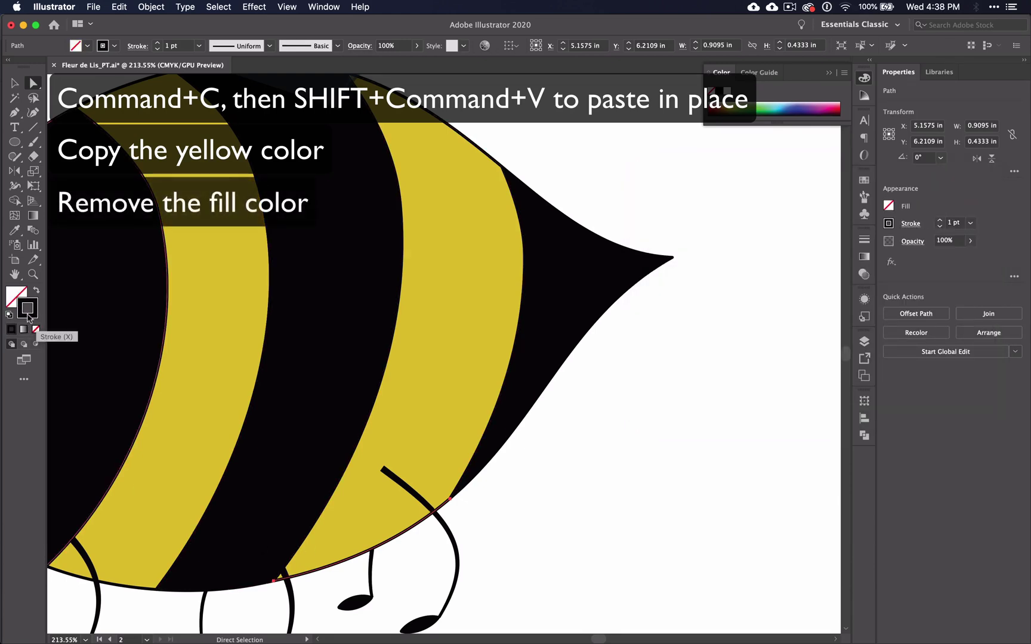
- Recolour the pasted edge's stroke, starting from #E2C52E and picking a much darker shade of that yellow
double_click(27, 308)
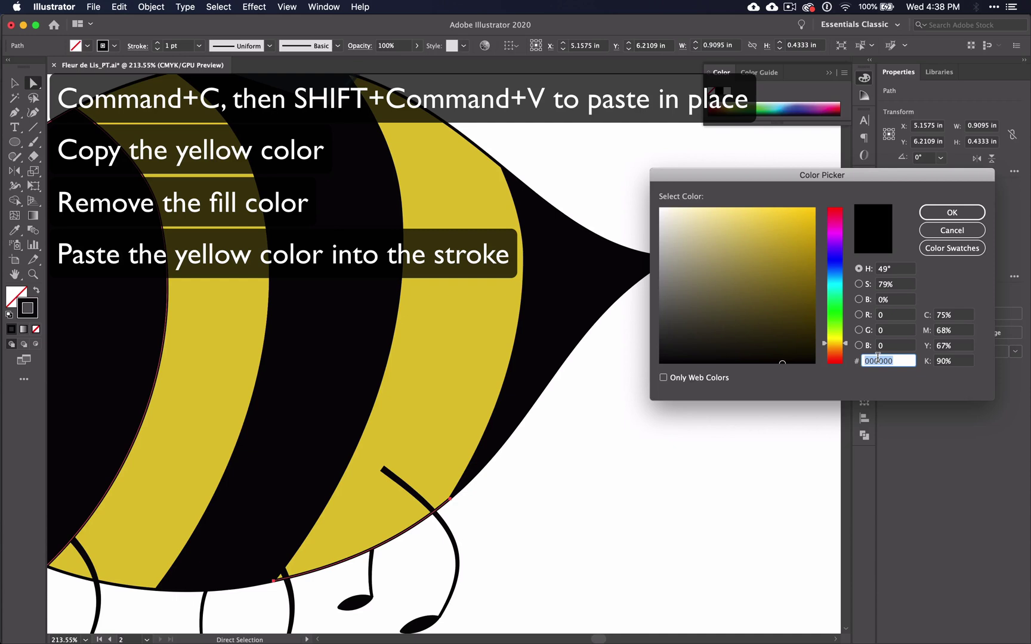
key(super+v)
click(882, 346)
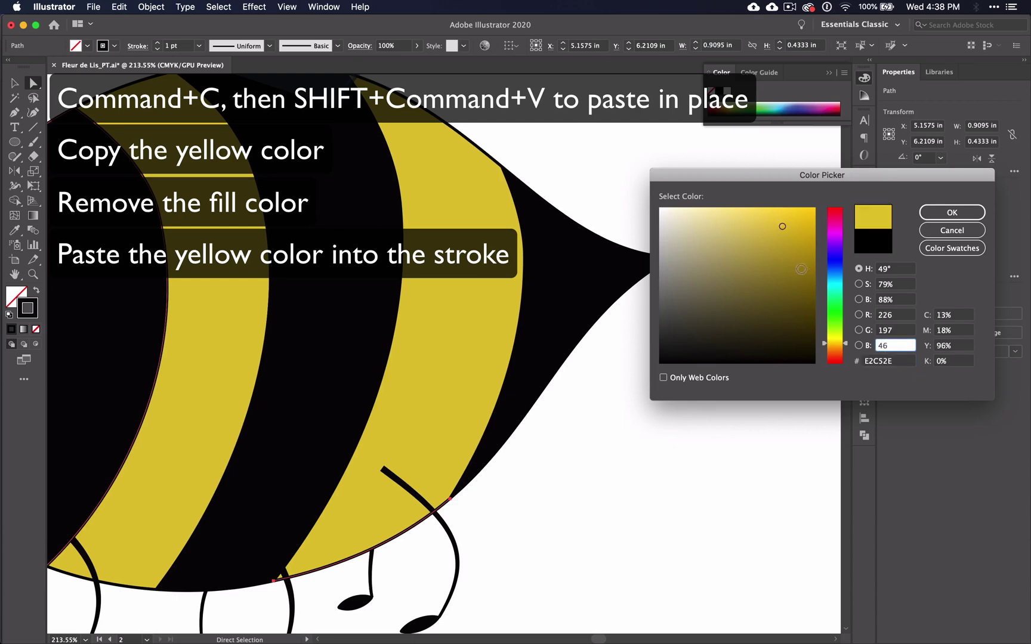
key(Return)
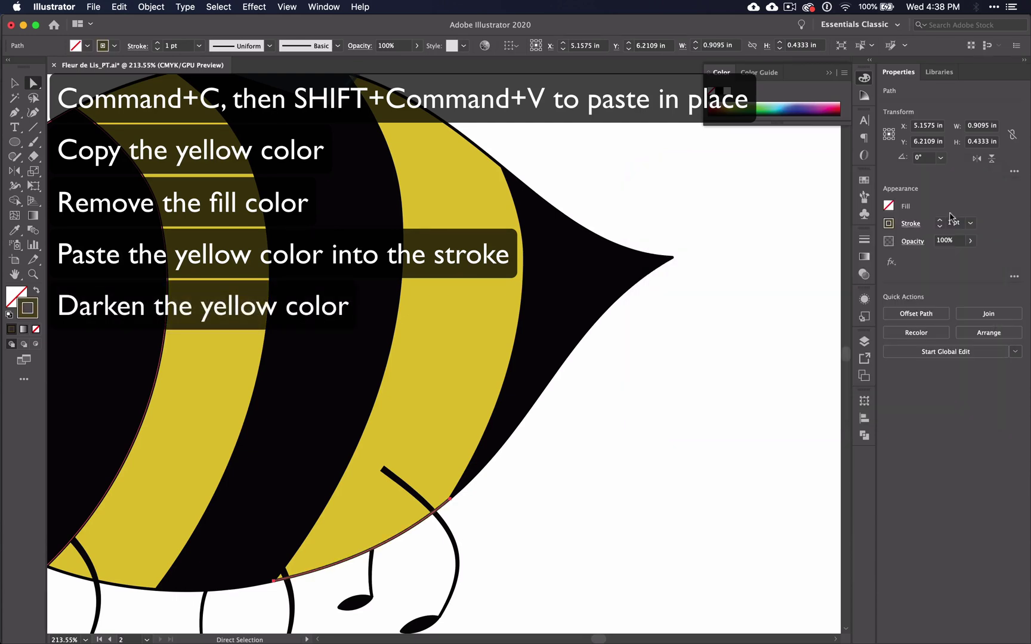
- Shape the pasted edge with the Width tool, about 0.10 in on the inner side only at its lower-left end, tapering to a point at the other
click(15, 185)
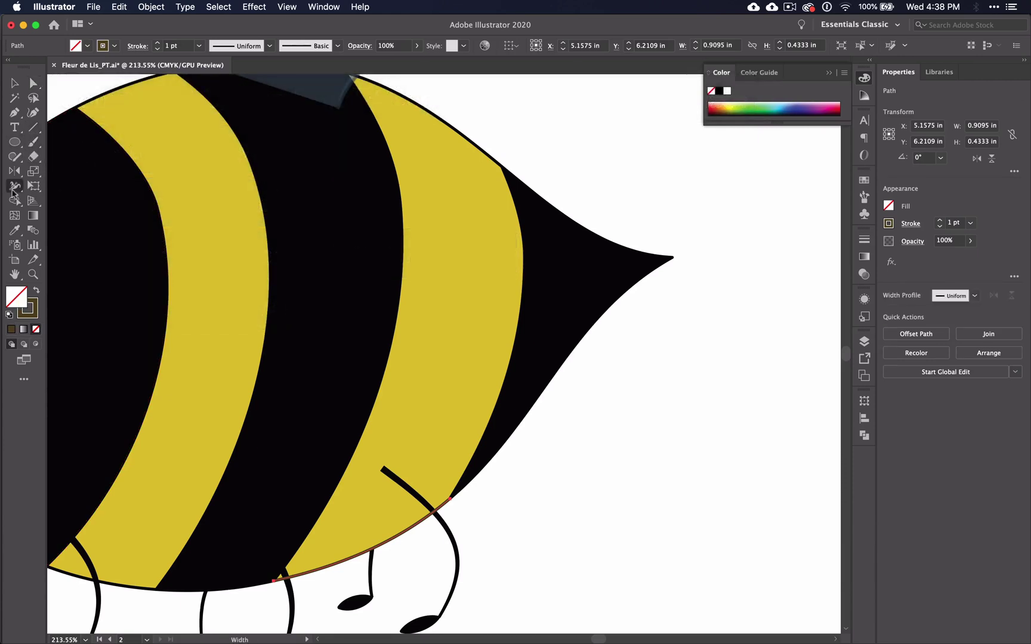
drag(450, 512, 449, 492)
drag(274, 579, 269, 562)
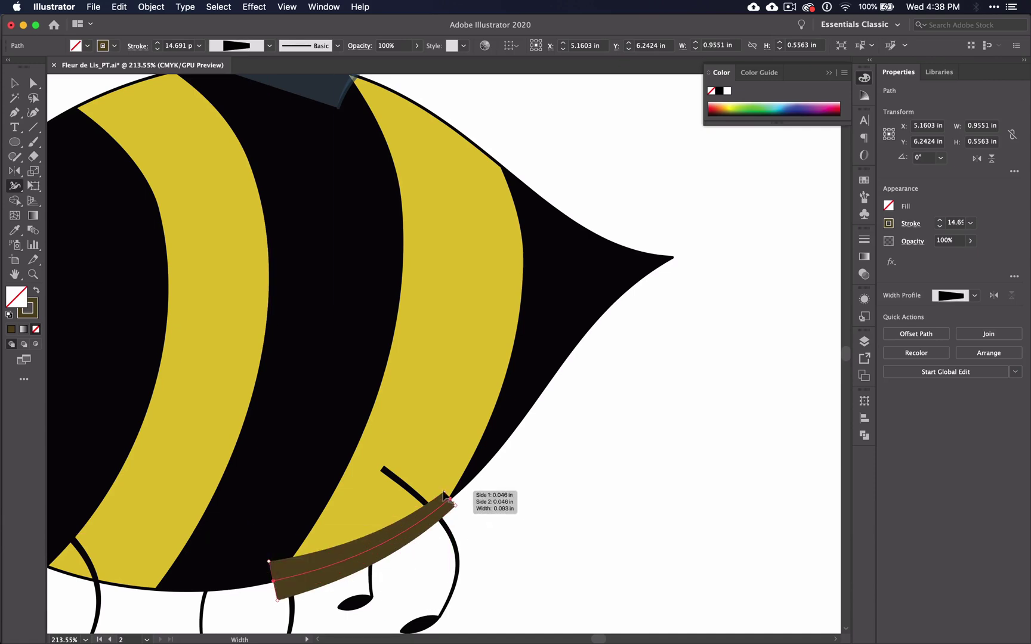
drag(445, 497, 449, 507)
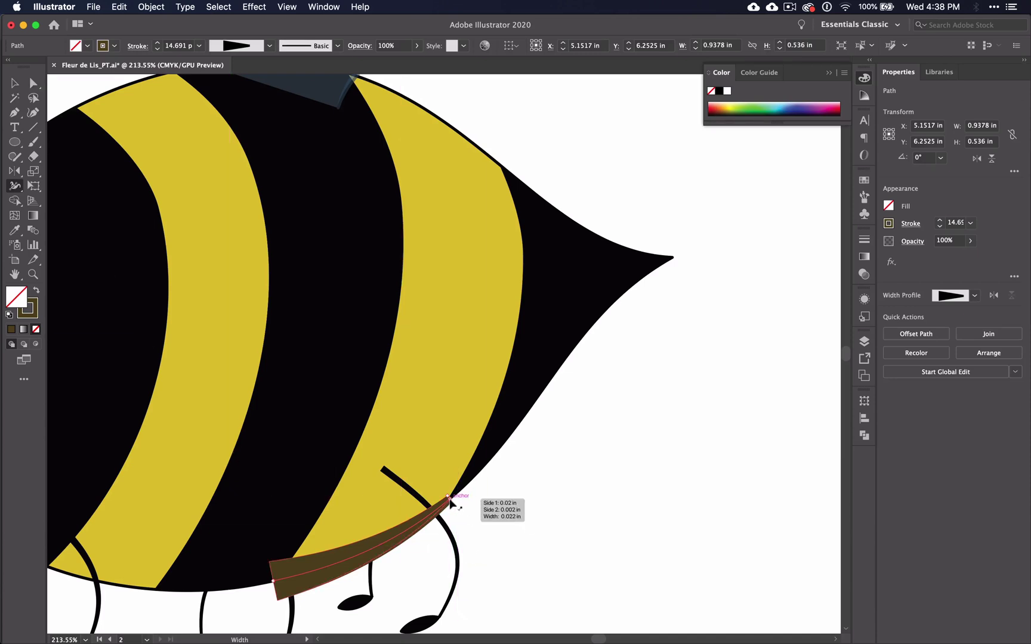
scroll(421, 528, up, 6)
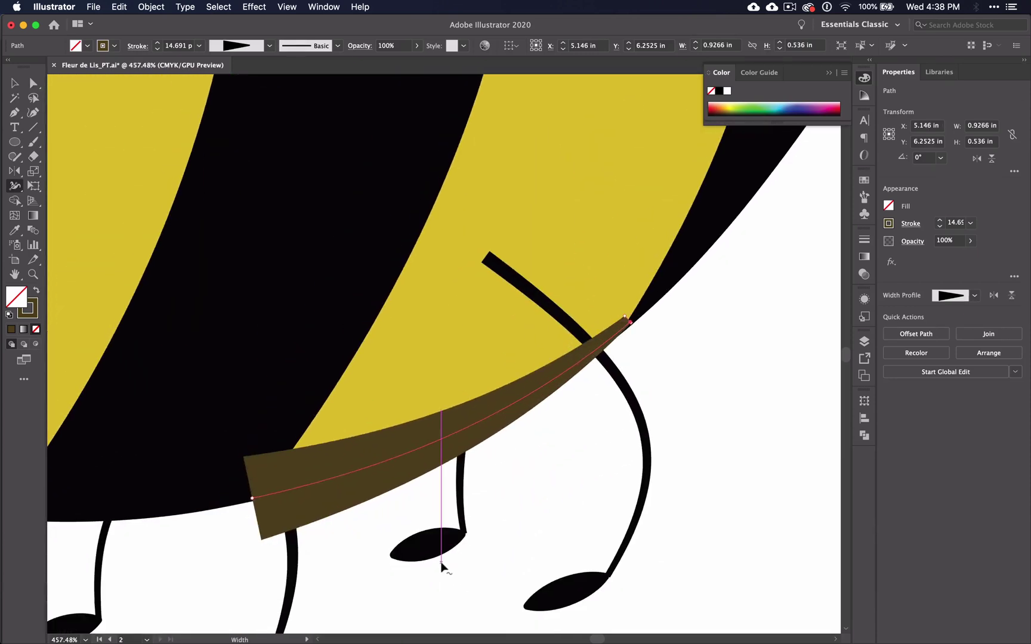
drag(265, 538, 283, 503)
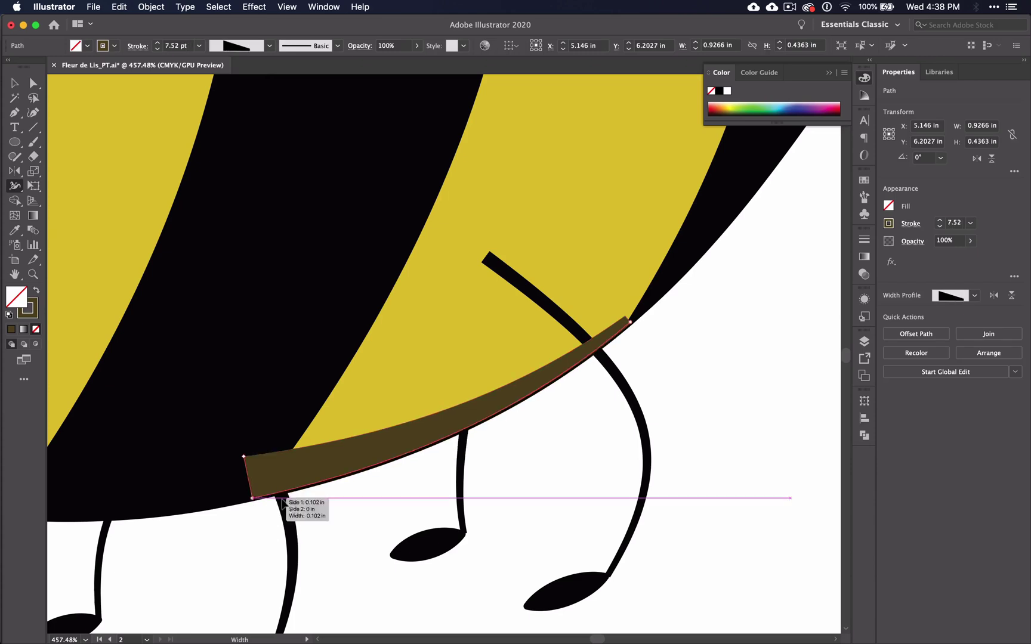
drag(629, 323, 534, 387)
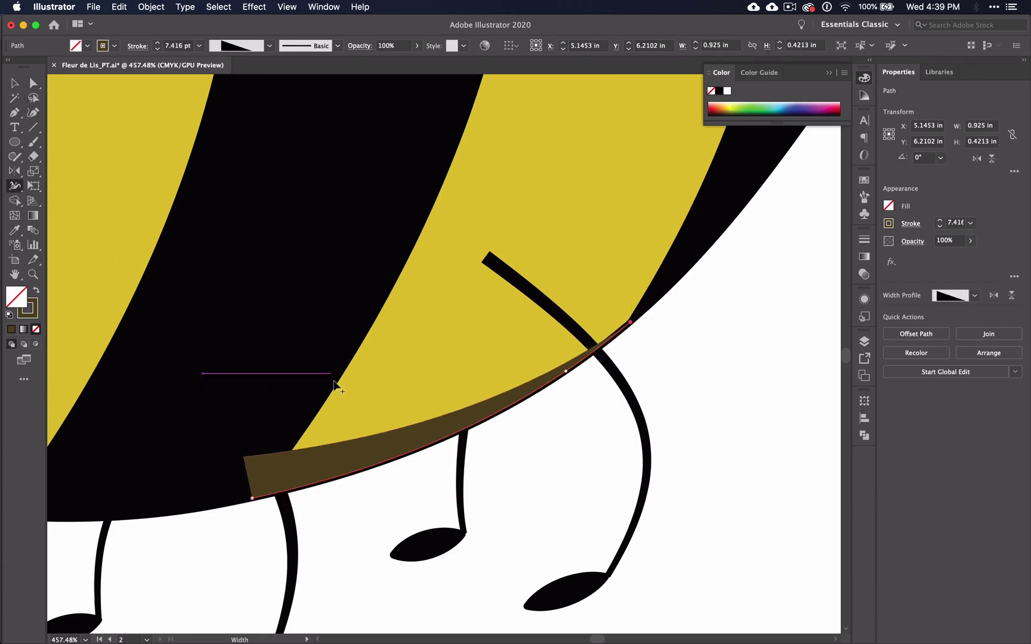
- Send the rear stripe's shading stroke backward, behind the legs and the black stripe
scroll(339, 397, left, 5)
scroll(339, 397, down, 2)
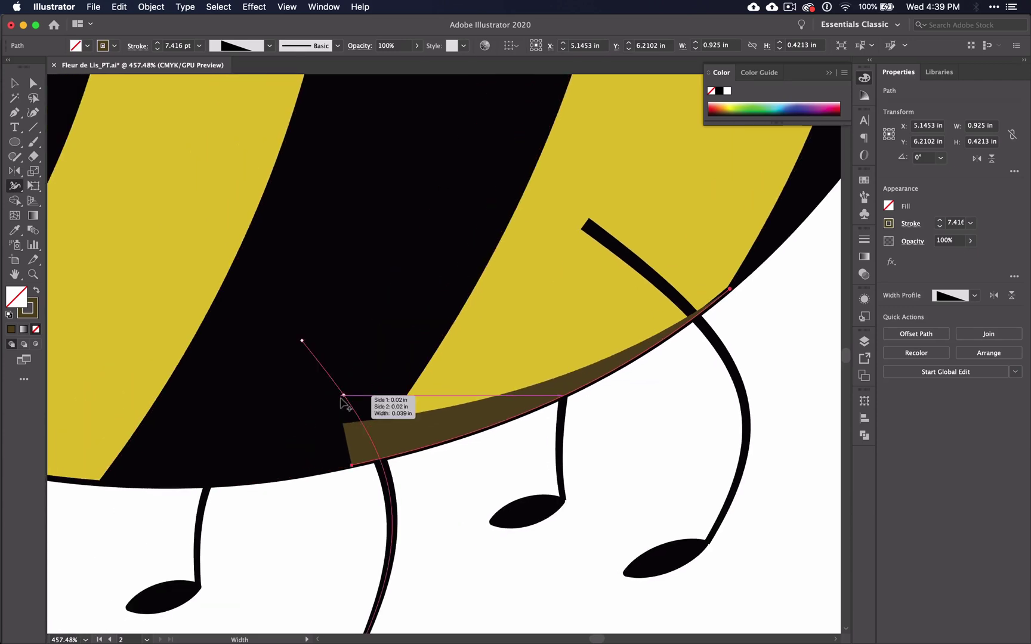
scroll(343, 401, down, 6)
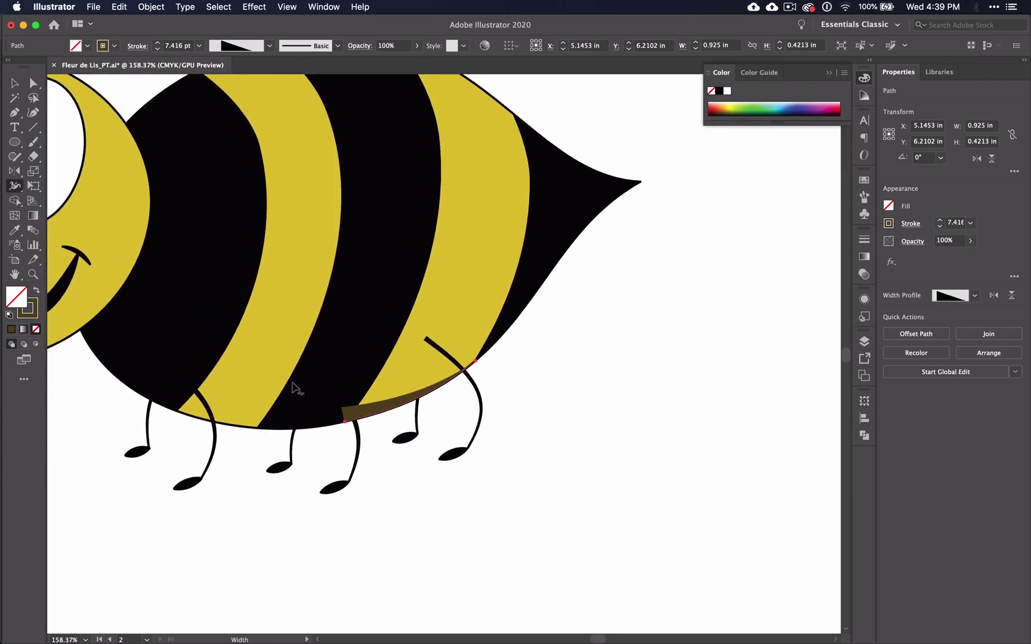
right_click(358, 412)
mouse_move(421, 596)
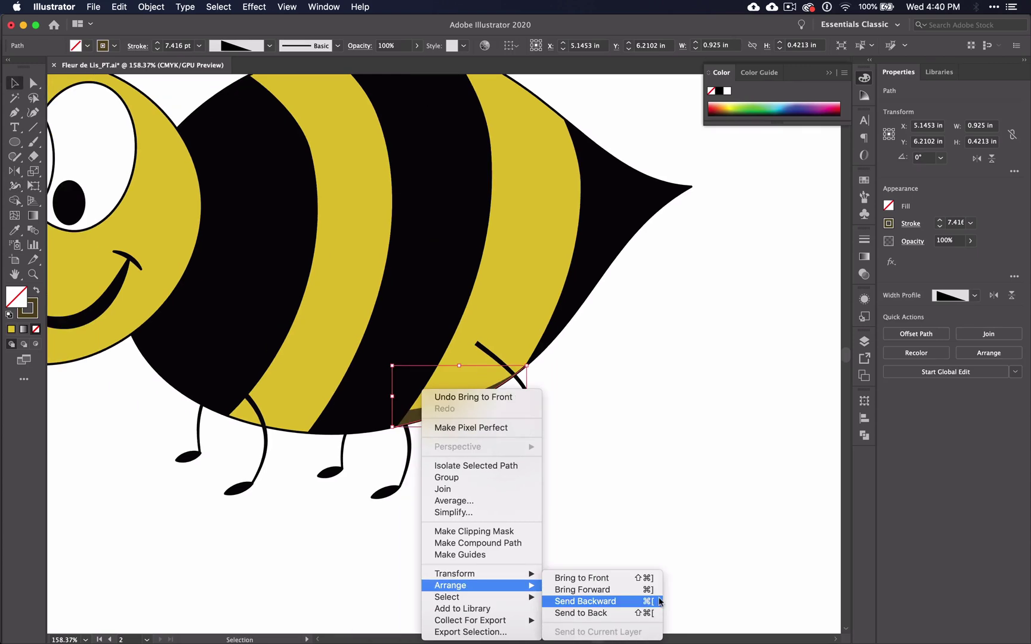
click(659, 602)
click(654, 603)
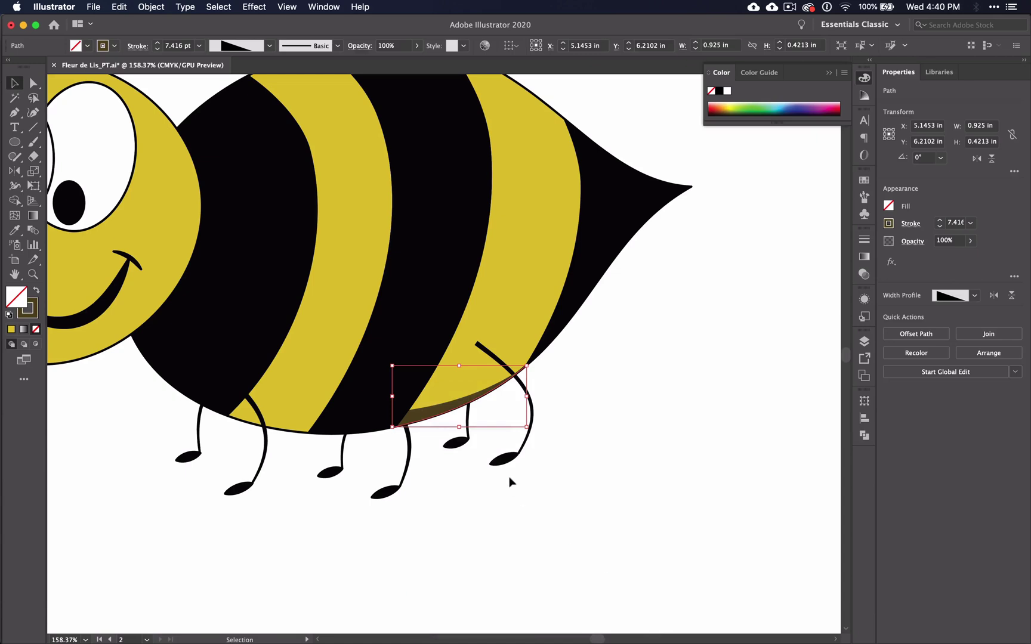
- Copy the bottom edge segment of the front yellow stripe, paste it in place and remove the copy's fill
key(a)
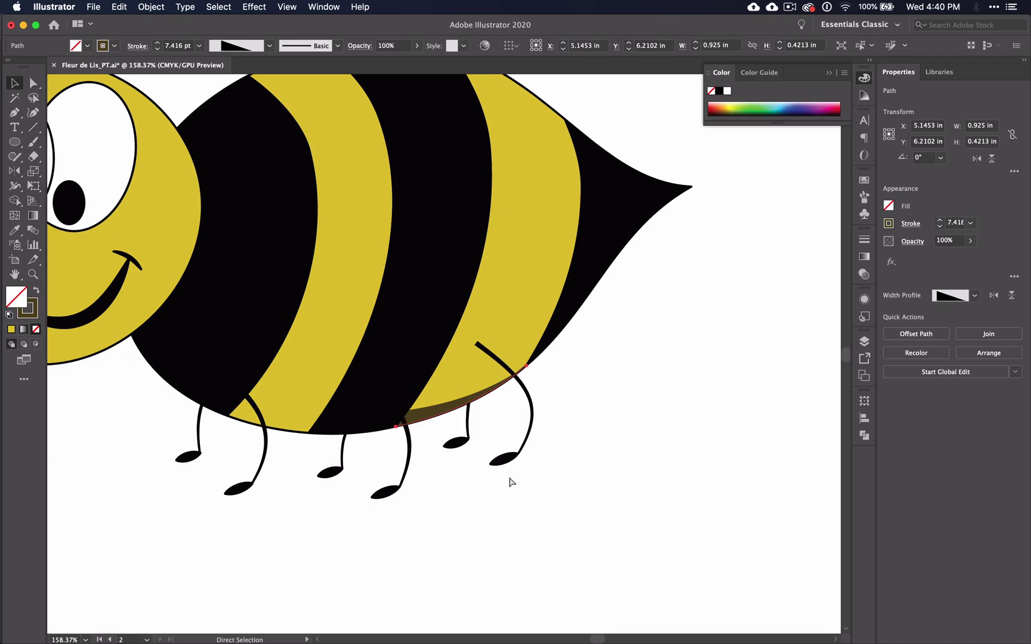
key(v)
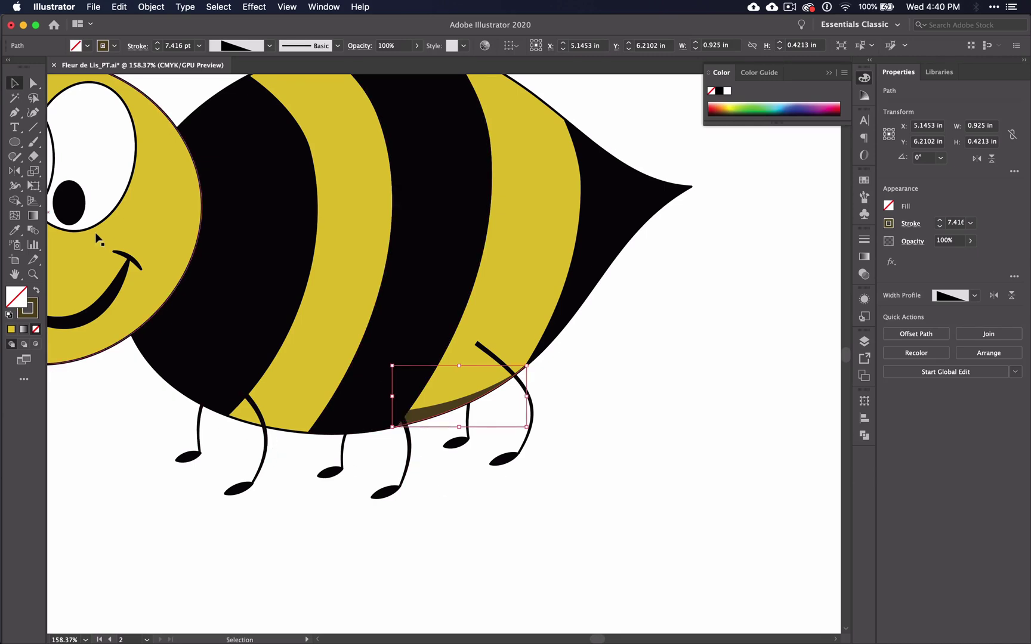
click(289, 414)
key(a)
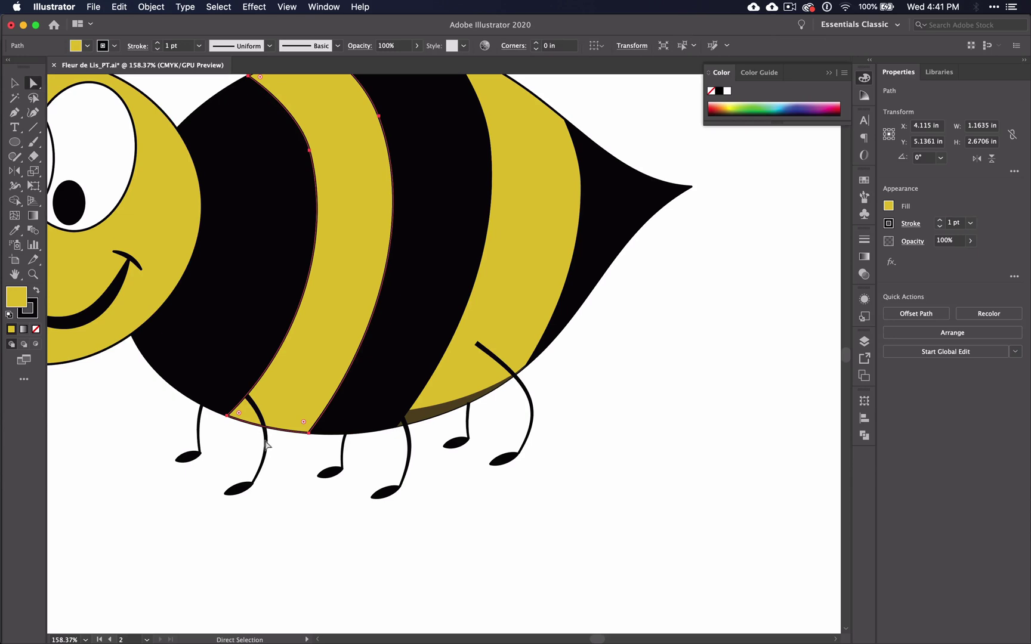
click(288, 426)
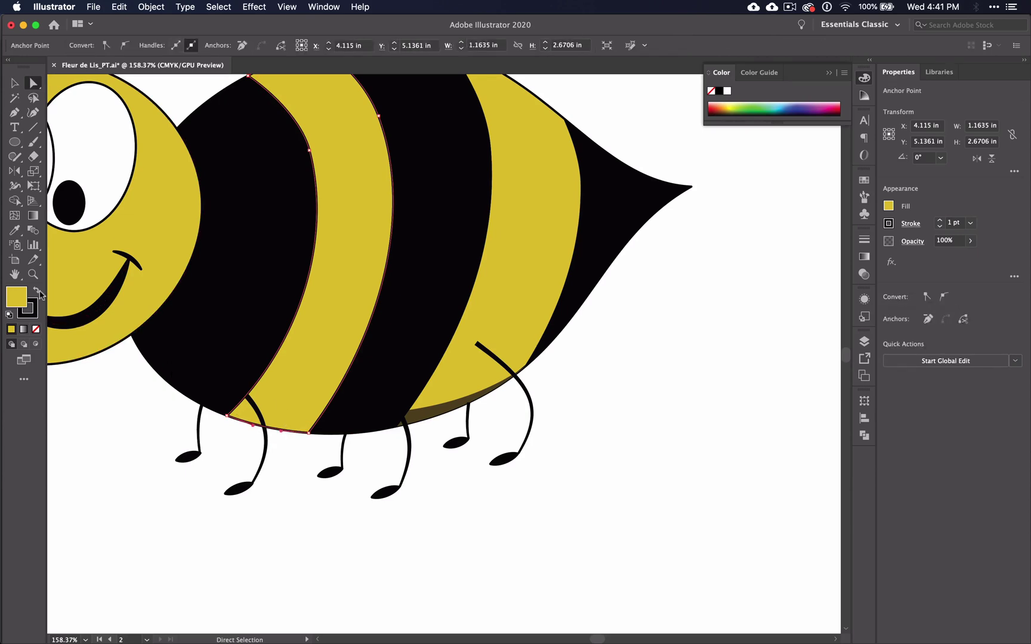
click(36, 329)
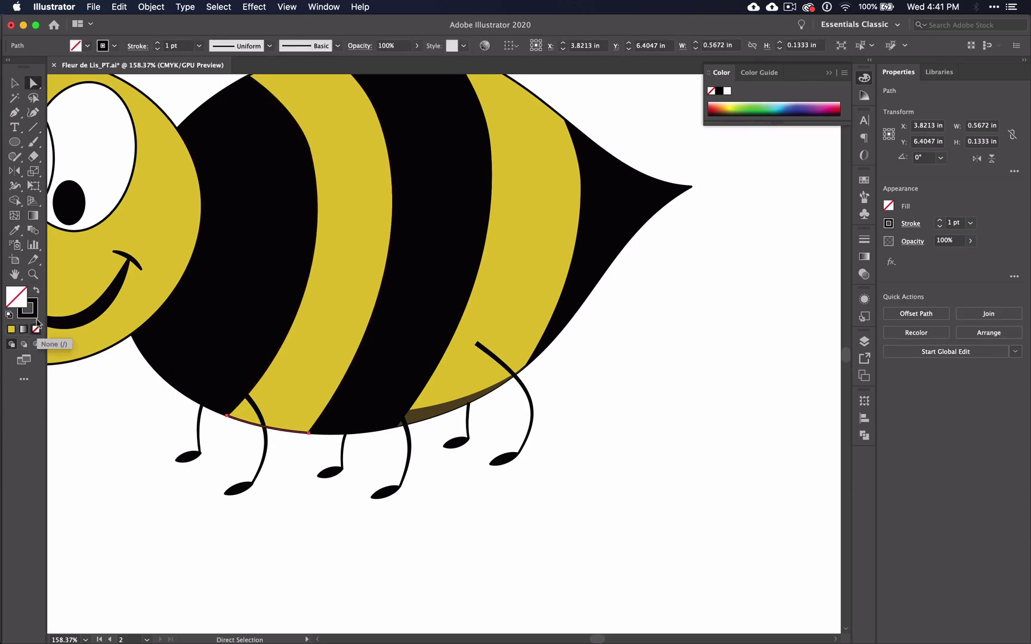
- Give the front stripe's pasted edge a dark yellow-brown stroke
double_click(30, 311)
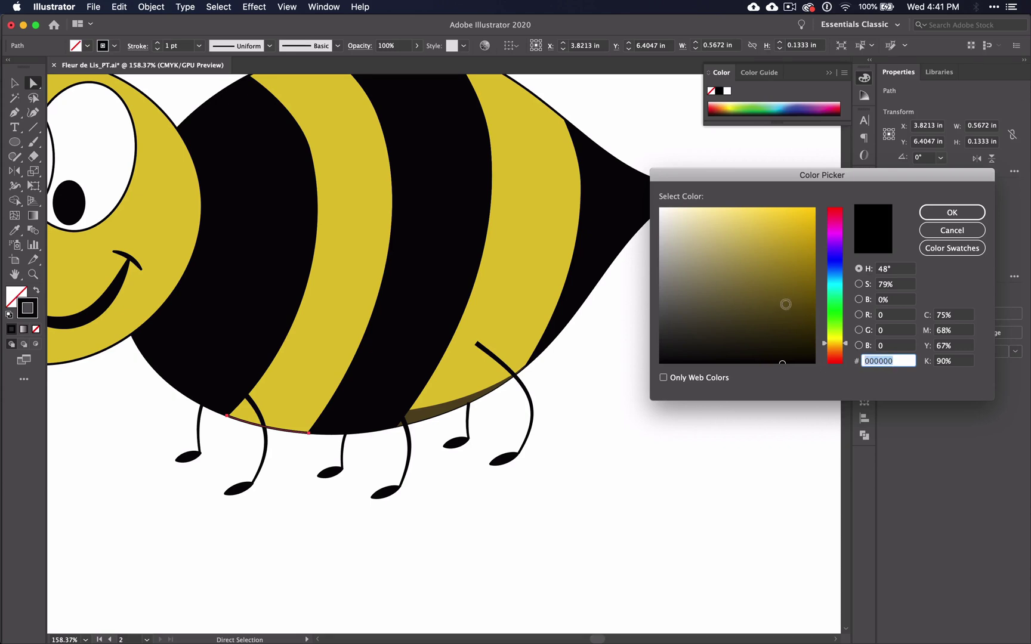
click(786, 304)
click(974, 230)
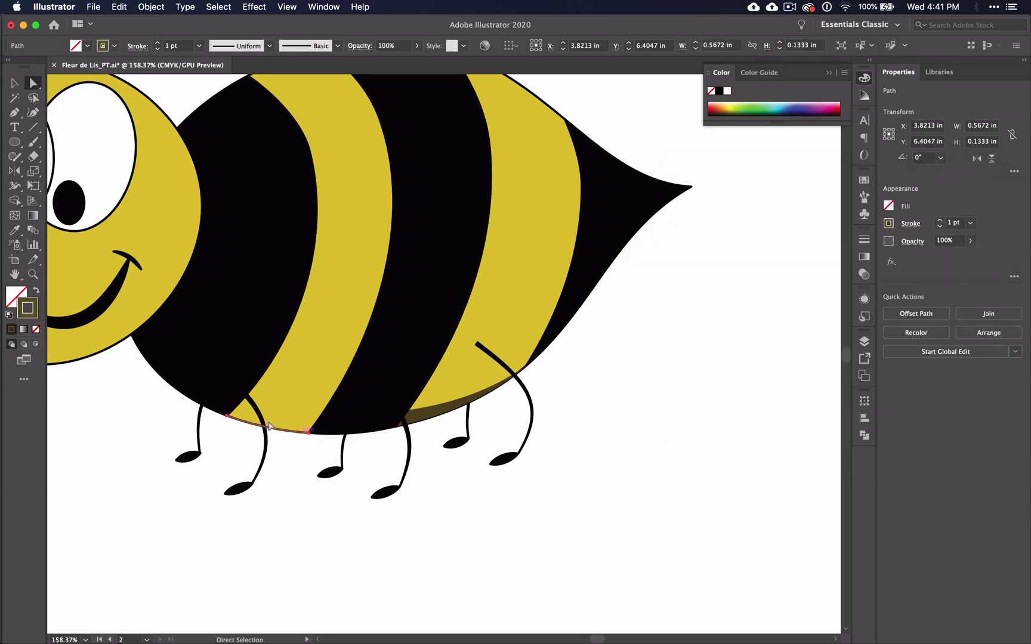
- Widen the front stripe's edge stroke to about 0.17 in at its rear end and move that end's anchor into the black stripe
click(15, 185)
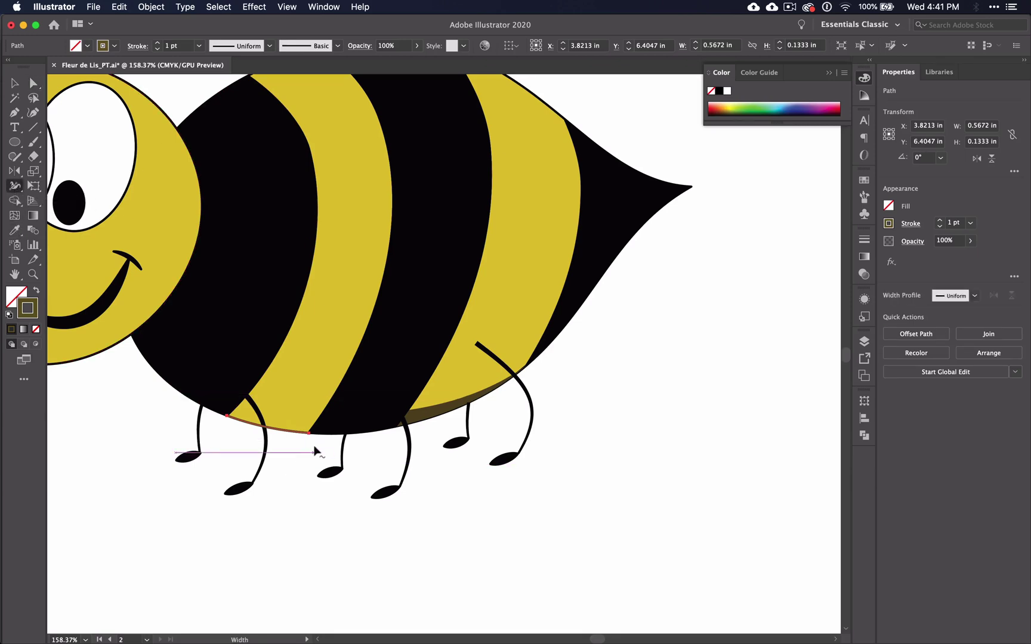
drag(309, 433, 306, 438)
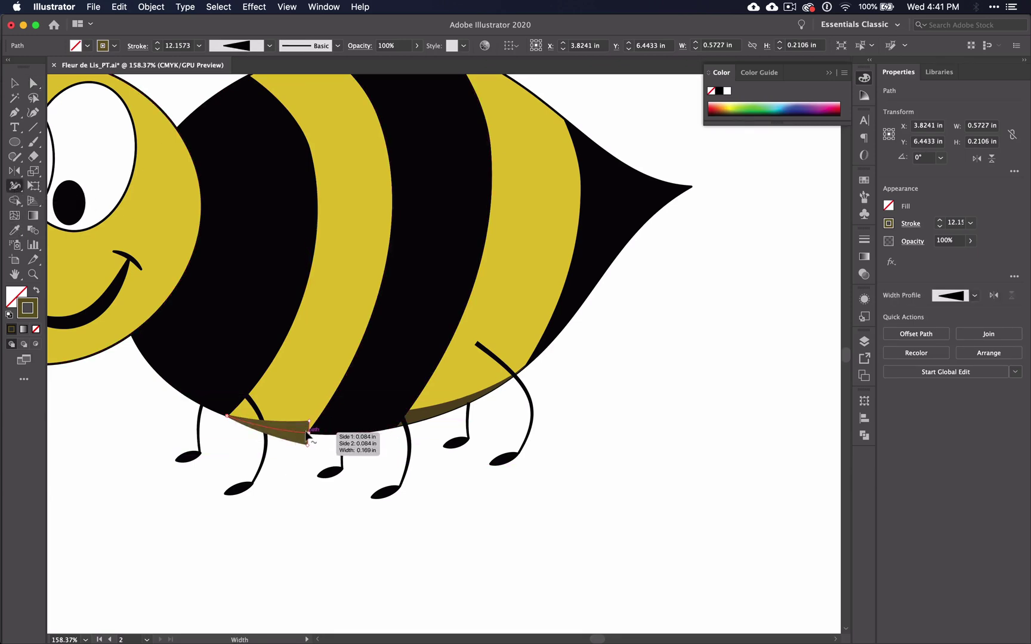
click(33, 83)
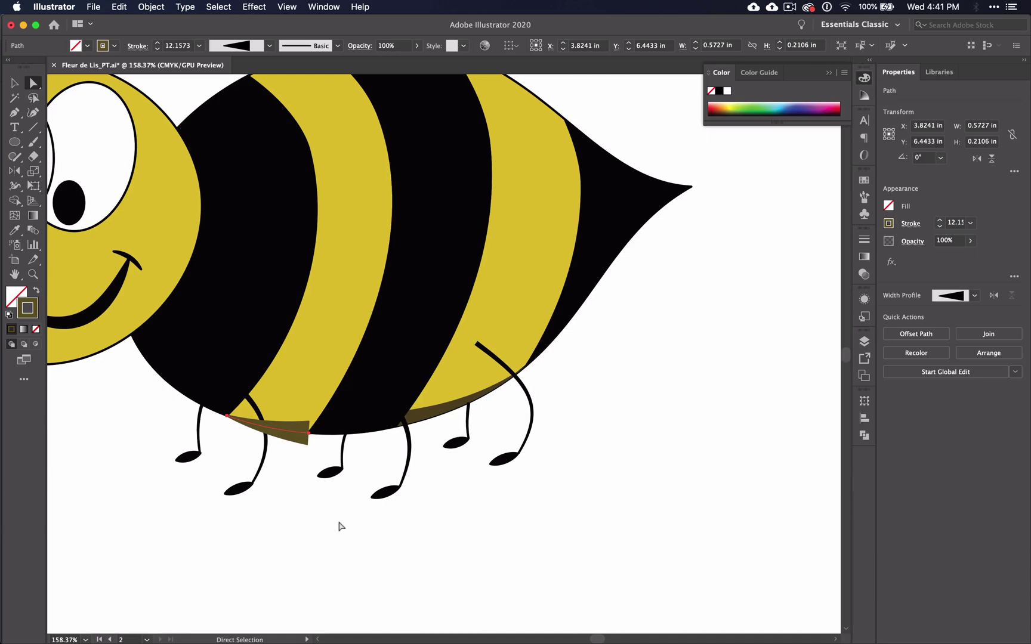
scroll(343, 395, up, 5)
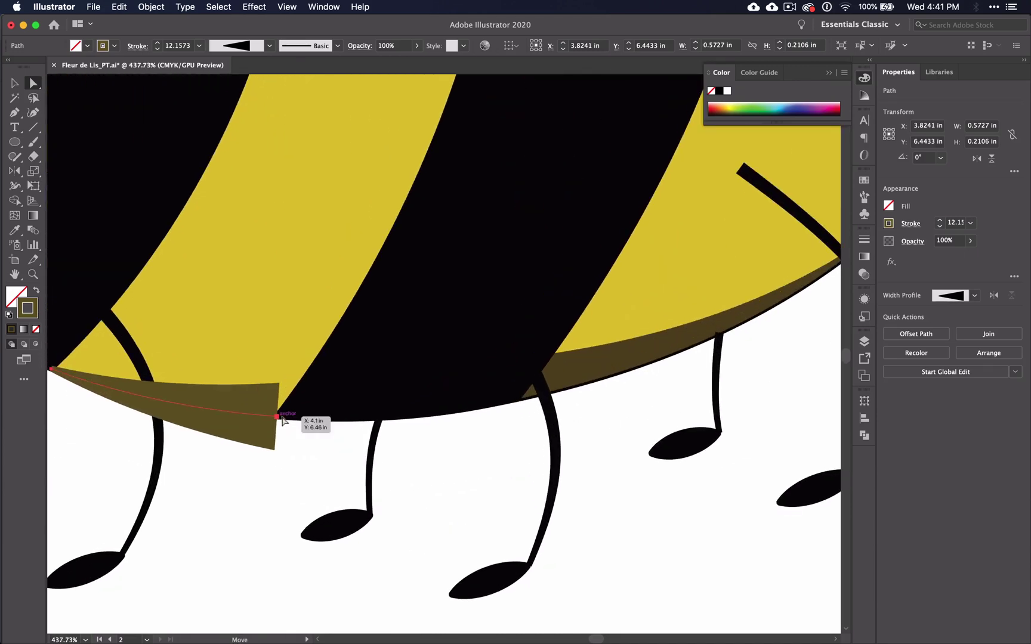
drag(282, 421, 317, 428)
key(ctrl+z)
click(278, 417)
drag(278, 419, 325, 421)
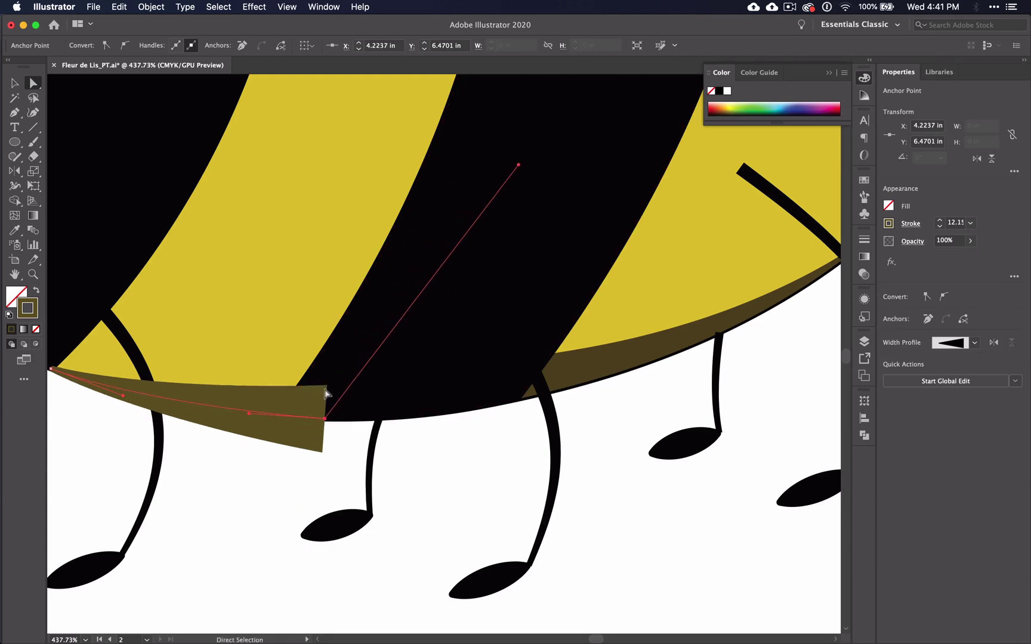
- Send the front stripe's shading stroke backward, behind the legs and the neighbouring black stripe
click(223, 489)
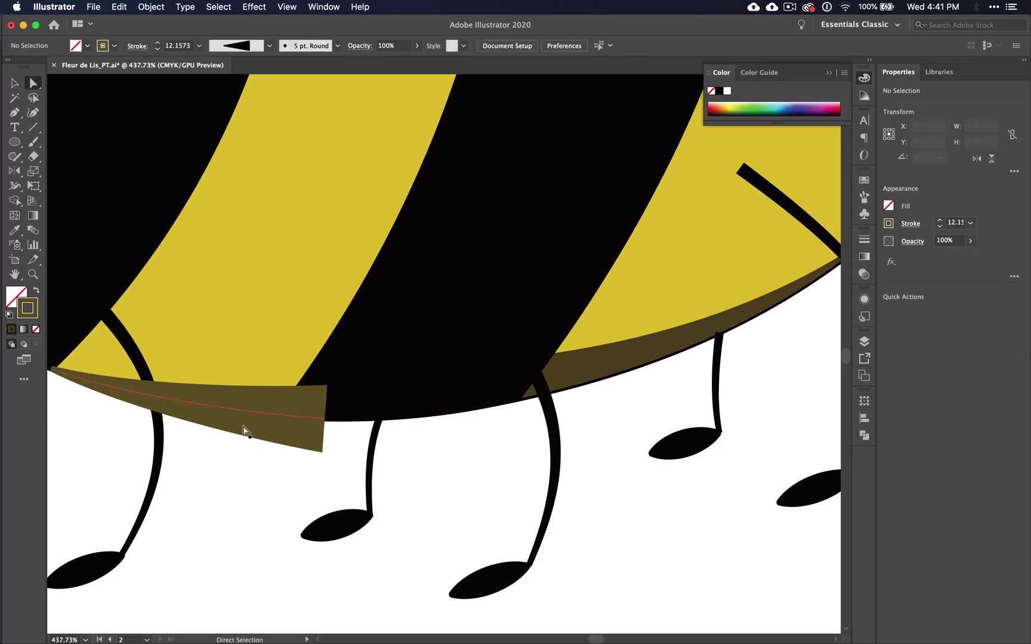
click(245, 431)
key(super+bracketright)
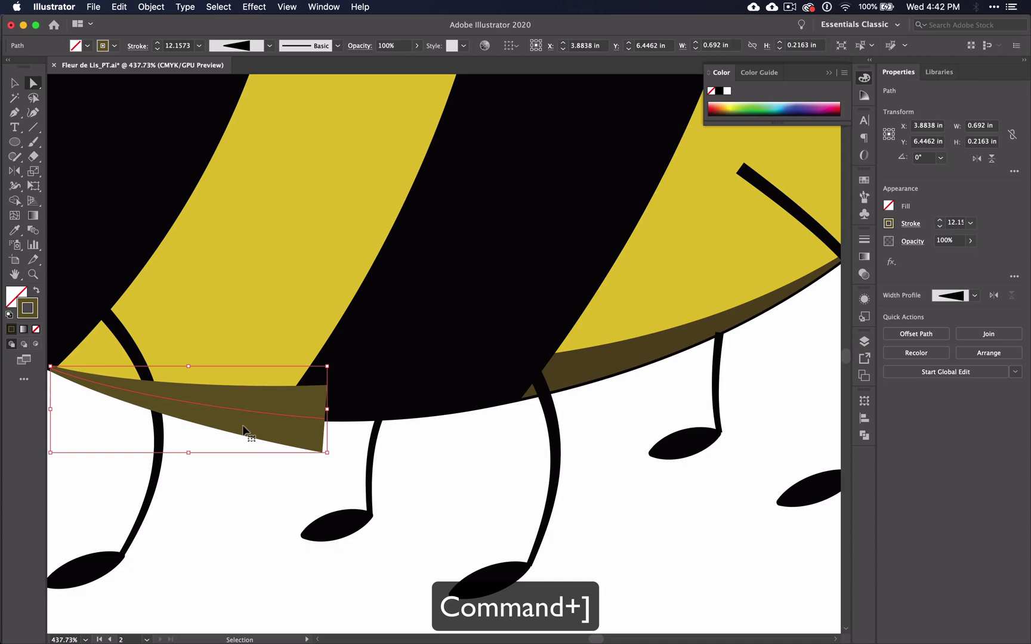
key(super+bracketright)
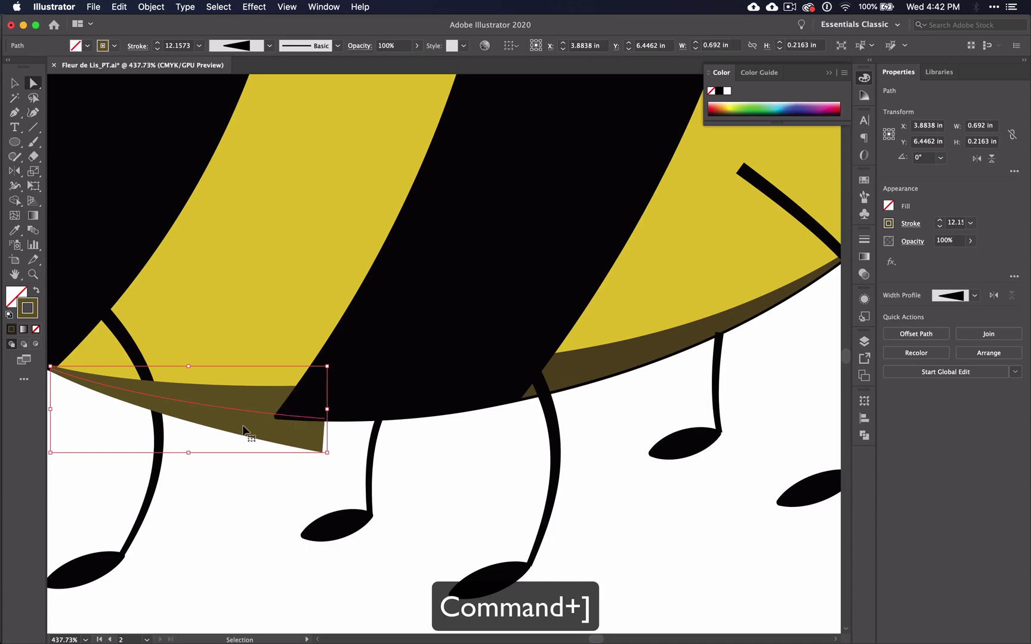
- Collapse the outer side of the front stripe's shading stroke with the Width tool, keeping about 0.08 in on the inner side
key(a)
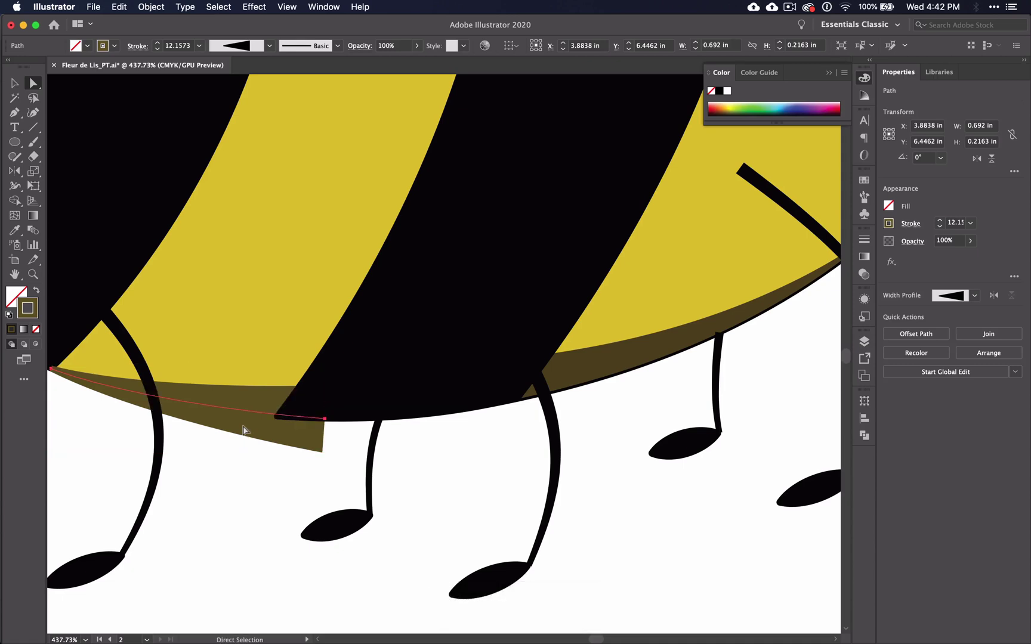
key(shift+w)
mouse_move(299, 428)
mouse_down()
mouse_move(322, 451)
mouse_move(326, 421)
mouse_up()
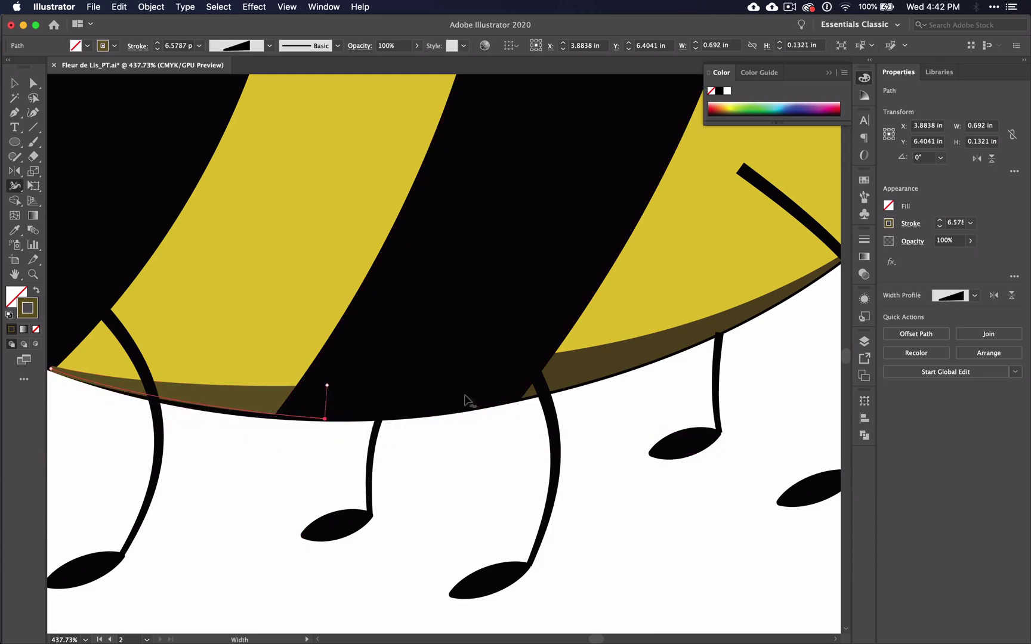
- Select the shading strokes of both yellow stripes and set their opacity to 38%
key(v)
click(603, 362)
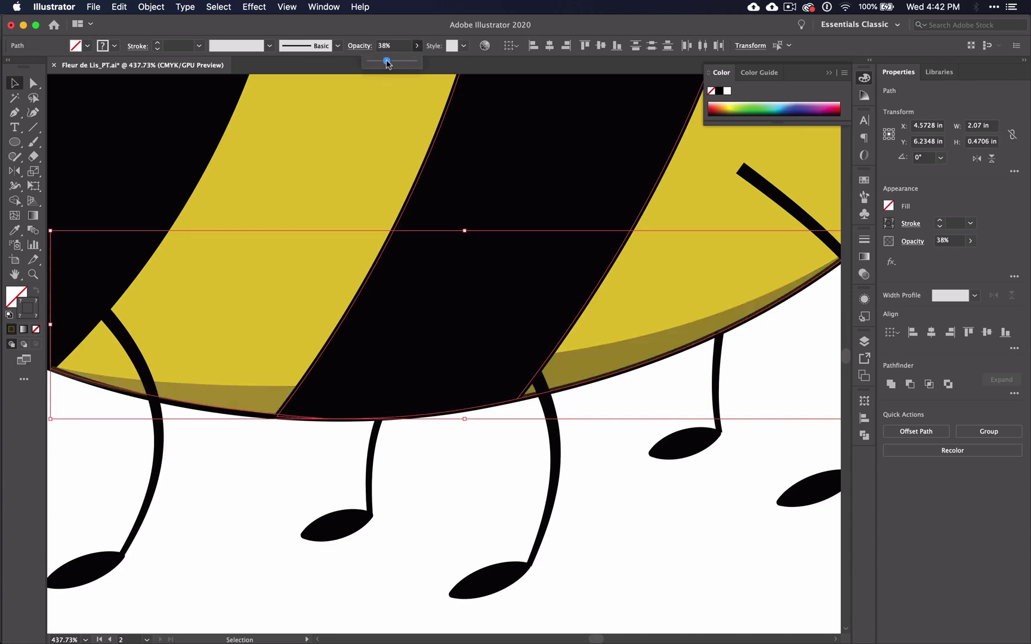
click(225, 494)
scroll(226, 494, down, 3)
scroll(226, 505, down, 2)
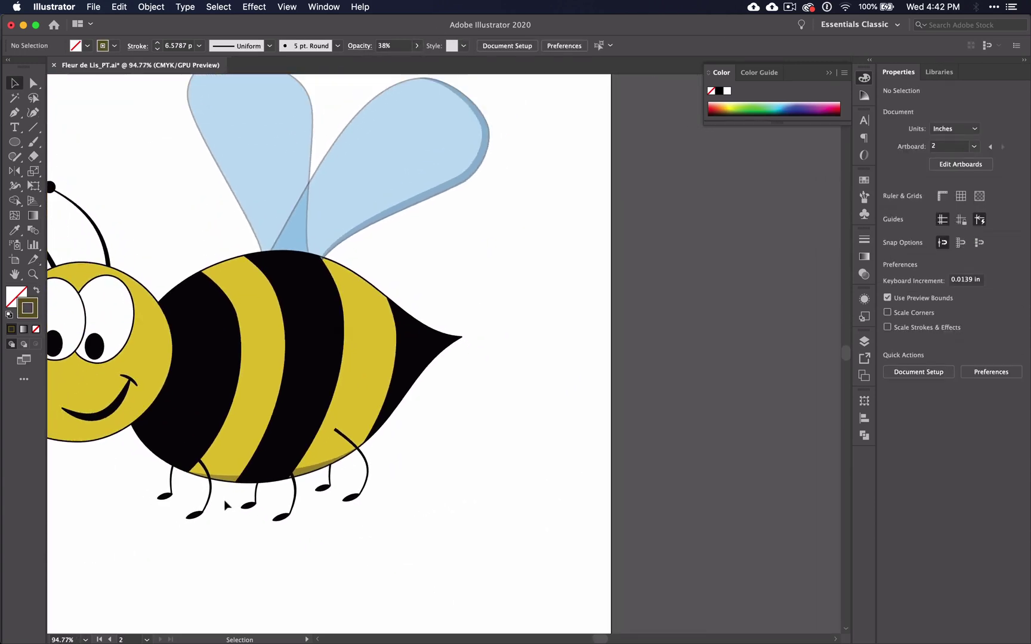
- Widen the front stripe's shading stroke to about 8.1 pt on the inner side at its rear end
scroll(233, 505, up, 5)
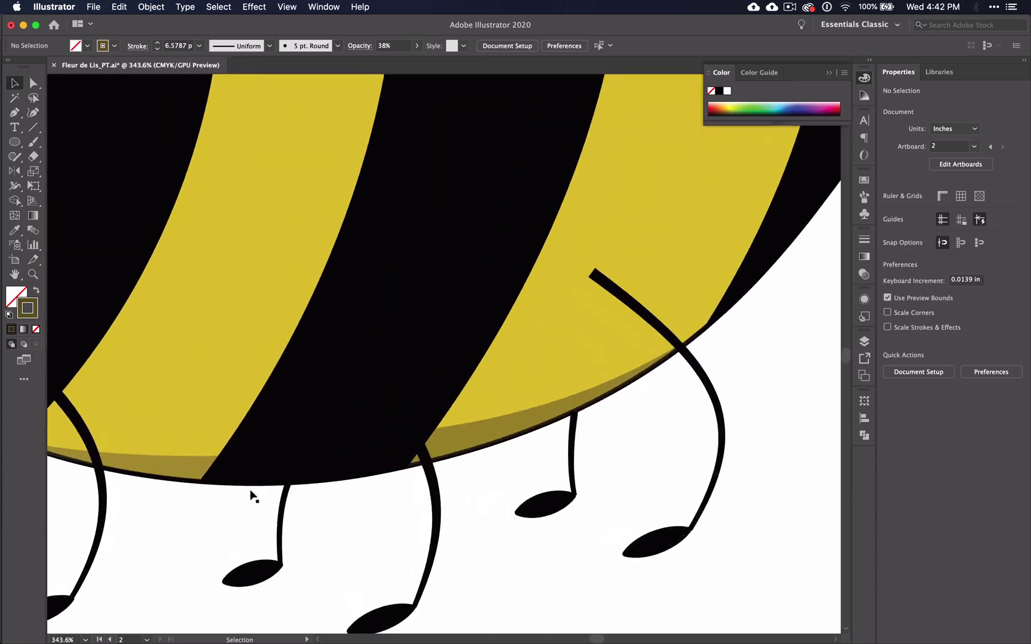
scroll(254, 496, up, 1)
click(198, 470)
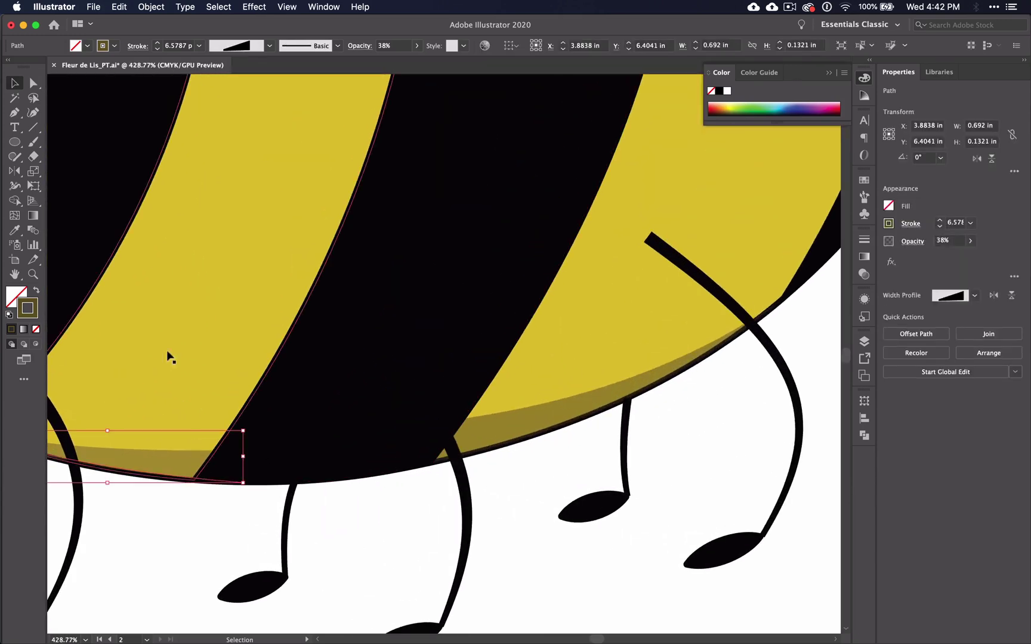
click(14, 187)
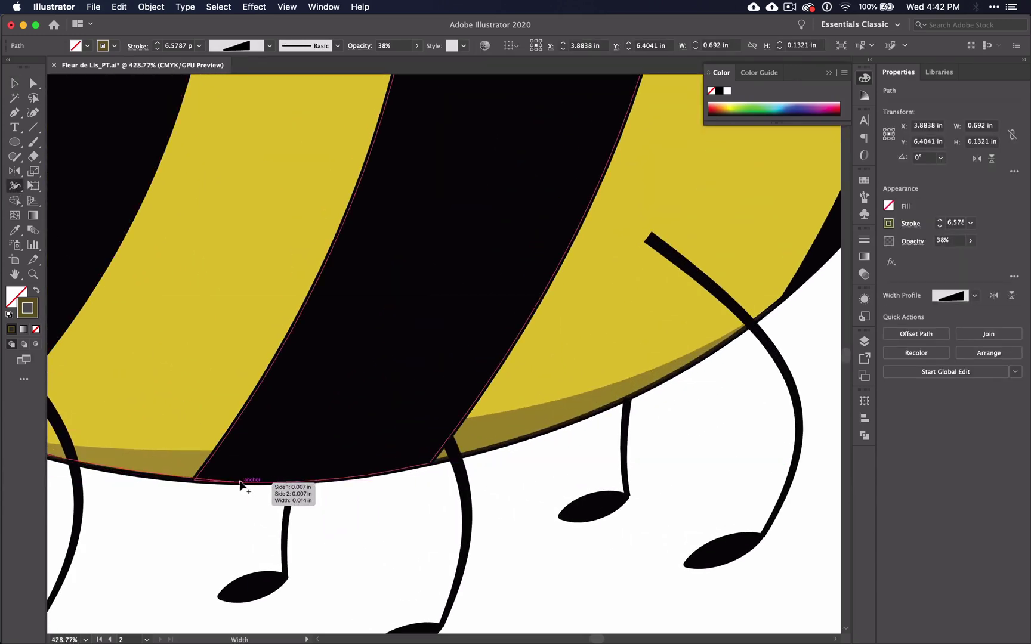
scroll(196, 390, left, 5)
scroll(196, 390, down, 2)
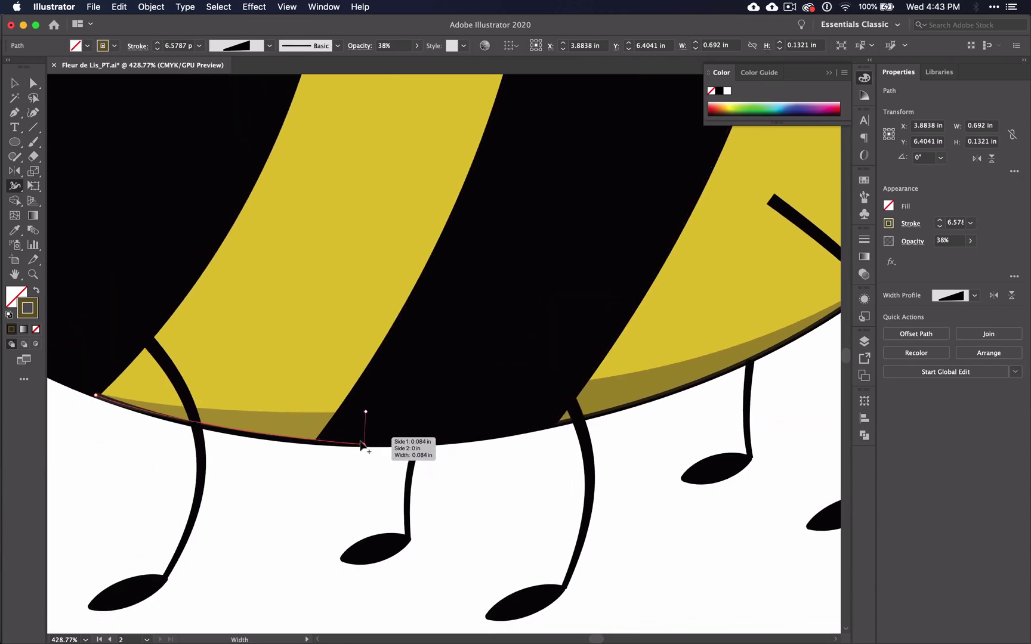
drag(362, 444, 367, 406)
scroll(350, 492, down, 6)
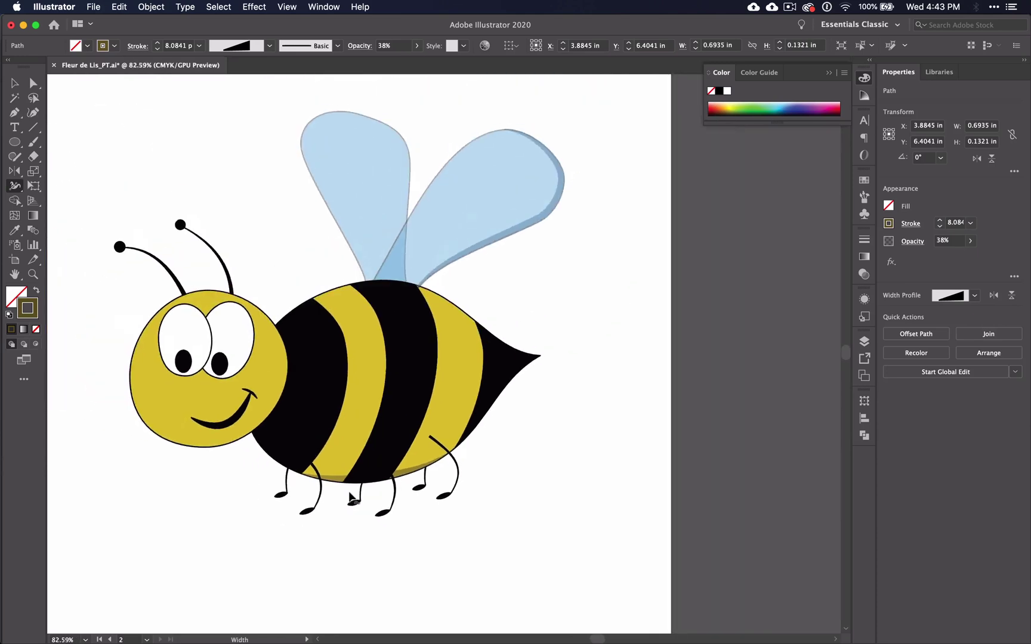
scroll(352, 499, down, 1)
- Copy the lower half of the head's outline, paste it in place and remove the copy's fill
key(v)
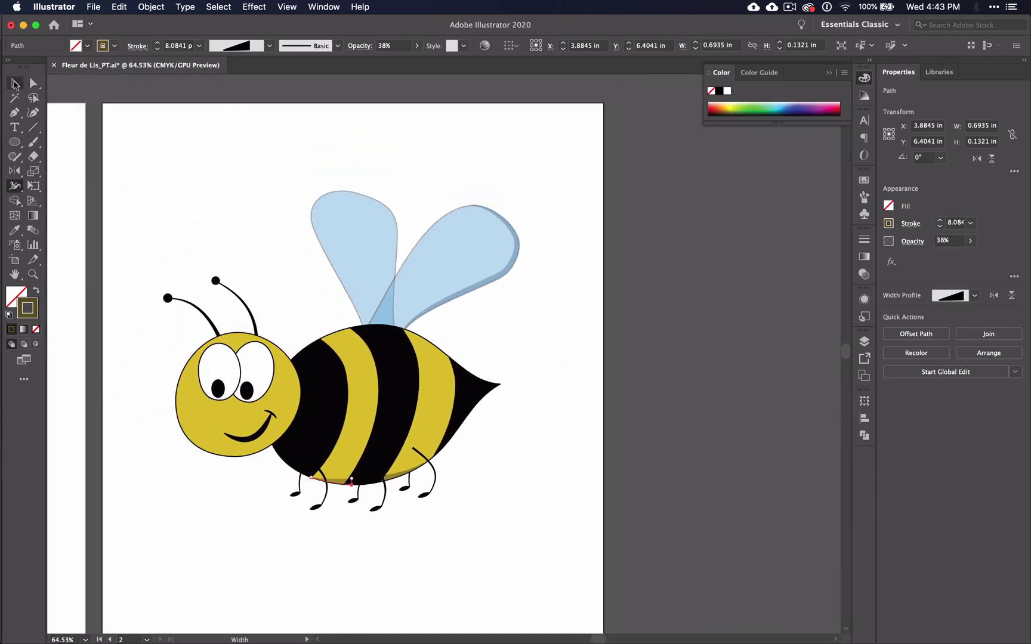
key(a)
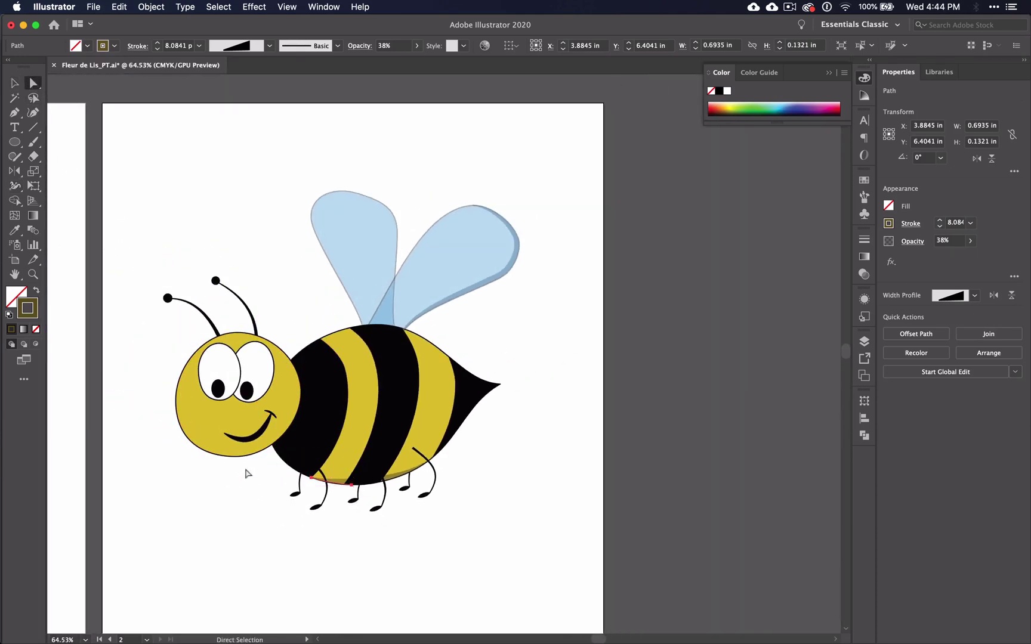
click(250, 453)
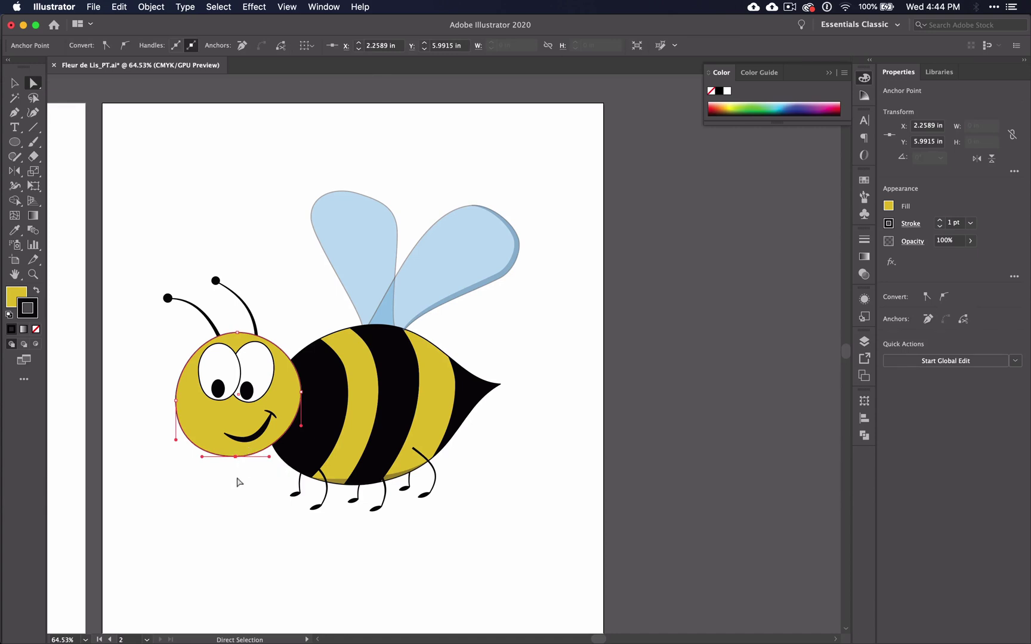
key(v)
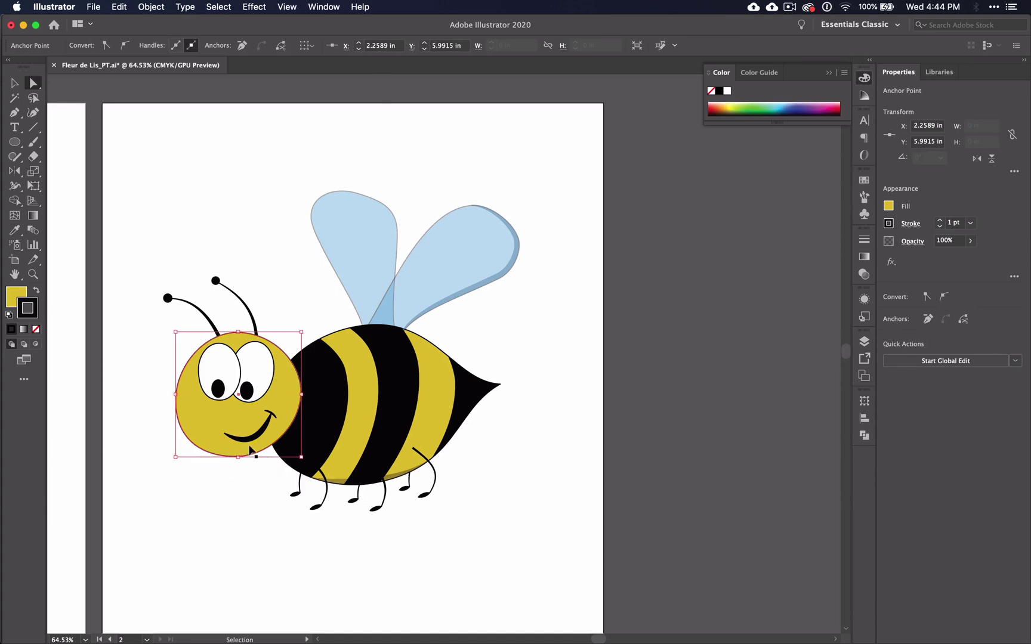
click(251, 451)
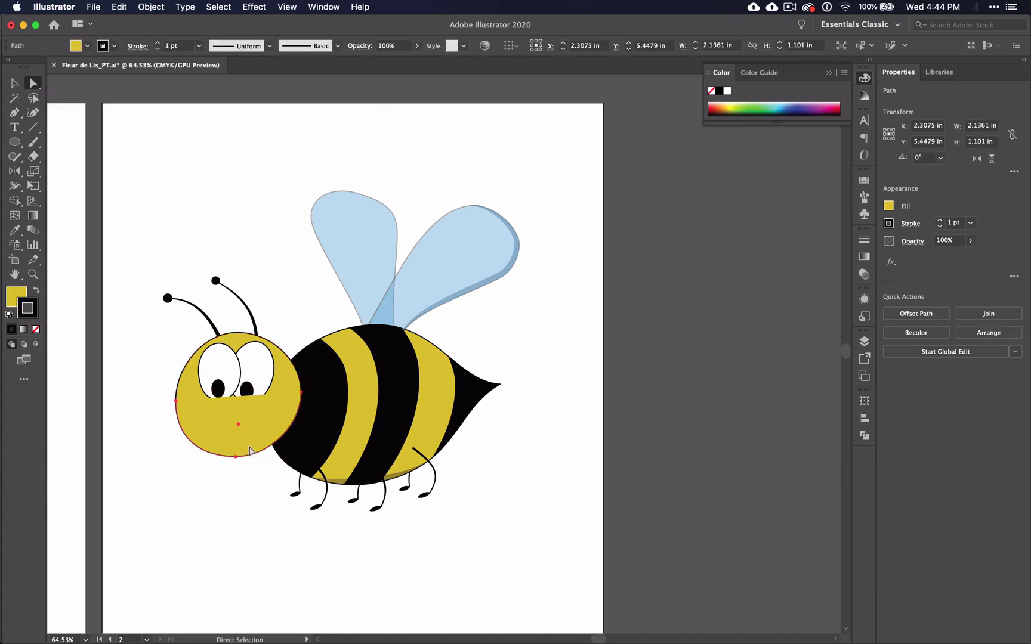
double_click(13, 299)
key(Return)
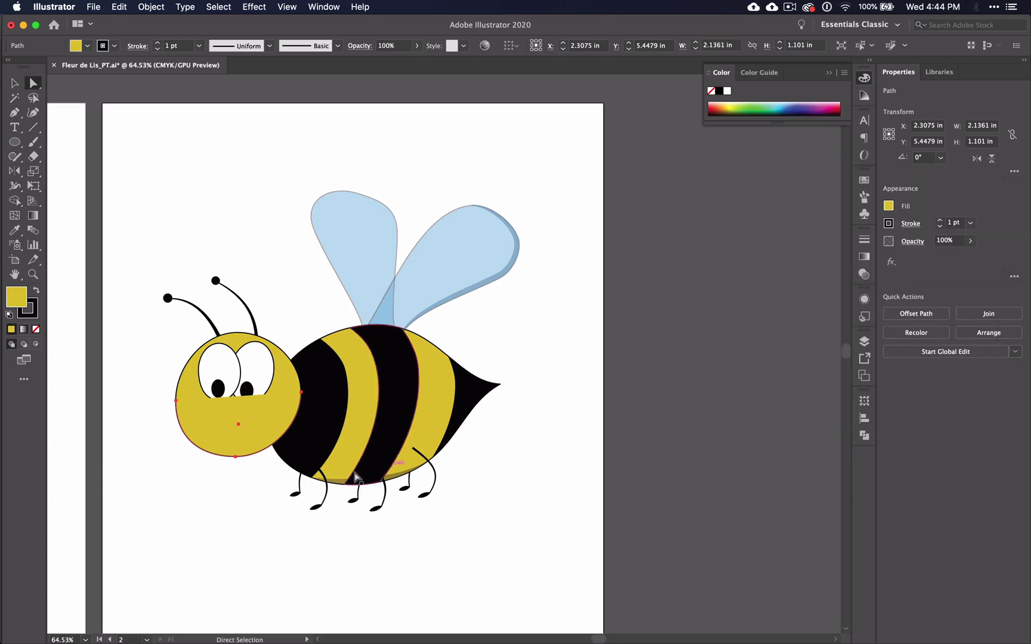
click(36, 328)
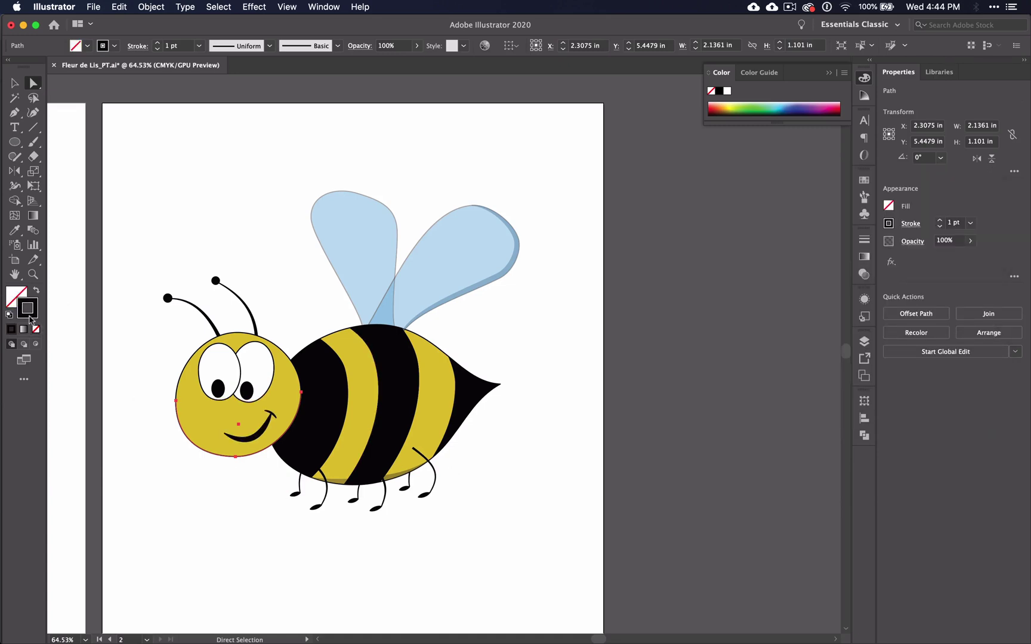
- Give the head's pasted lower edge a dark yellow-brown stroke
double_click(28, 315)
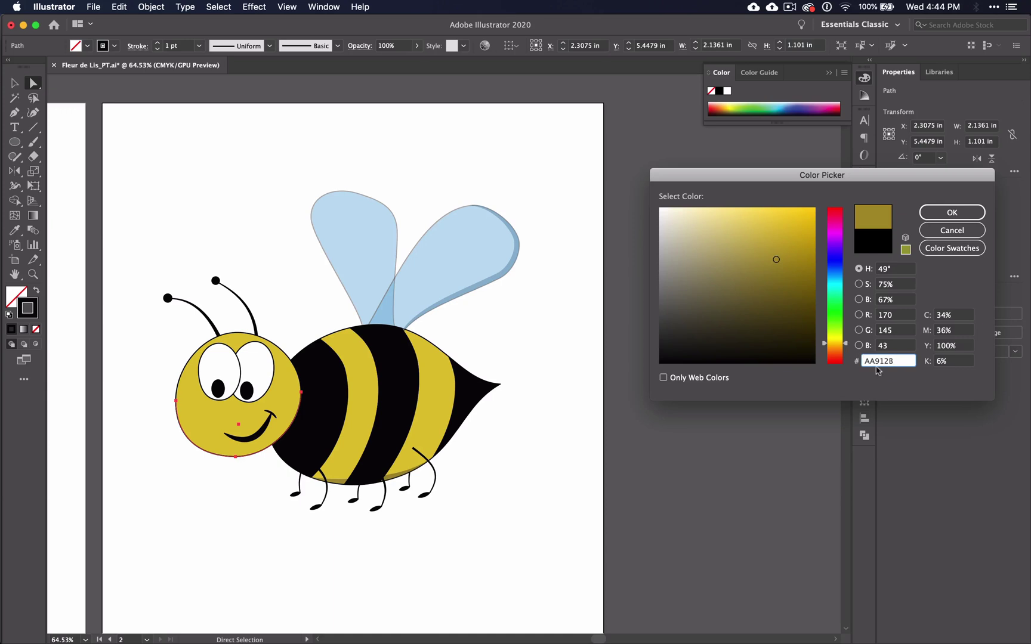
key(super+a)
text(E2C52E)
key(Tab)
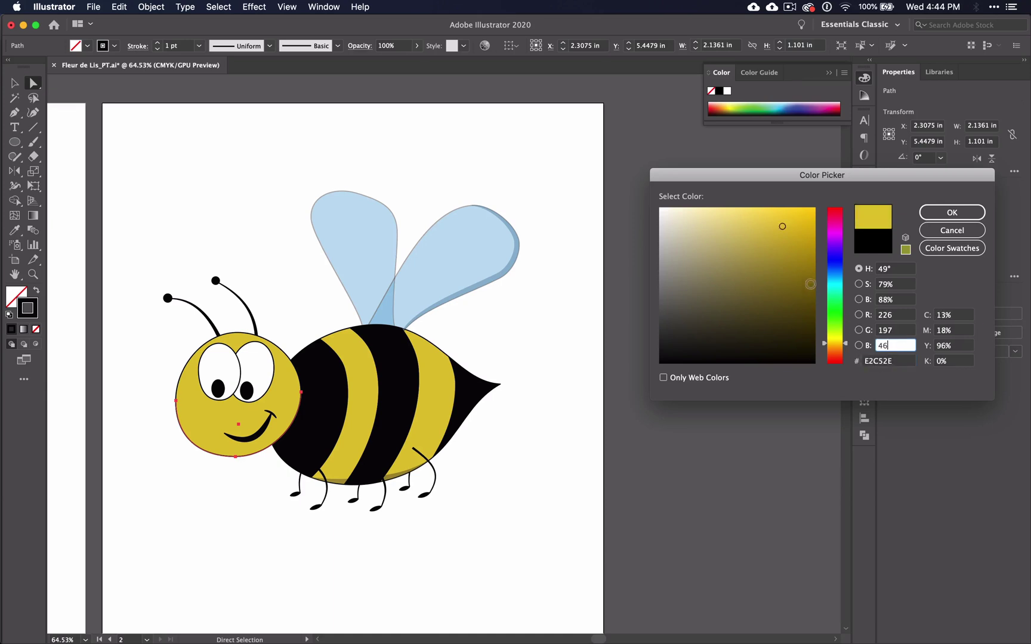
click(789, 301)
click(953, 212)
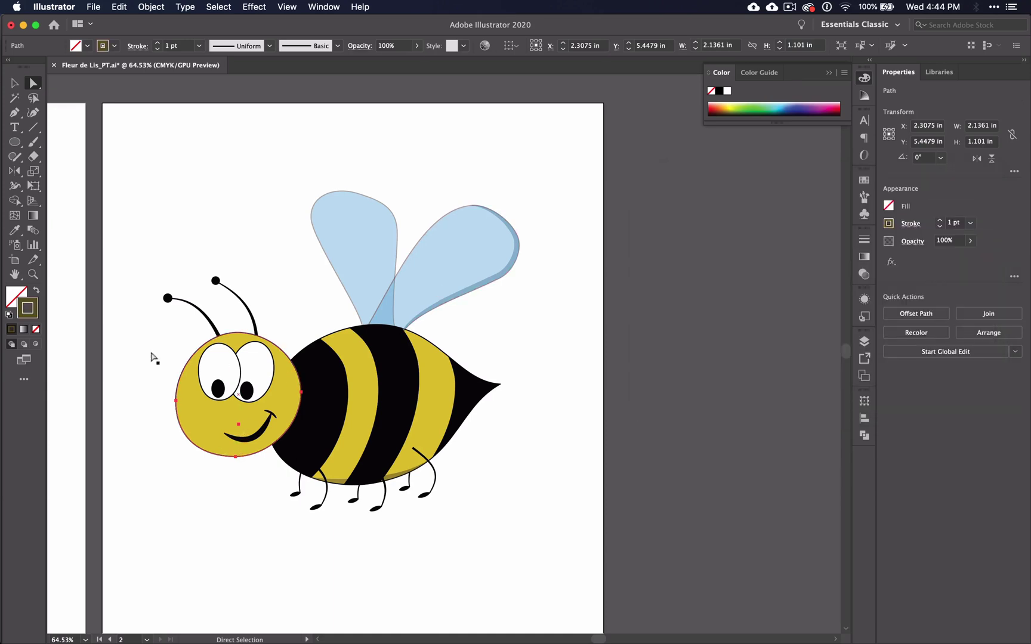
- Widen the head's edge stroke to about 7.6 pt on the inner side at its lowest point, tapering to both ends
key(shift+w)
scroll(244, 468, up, 5)
scroll(244, 468, up, 4)
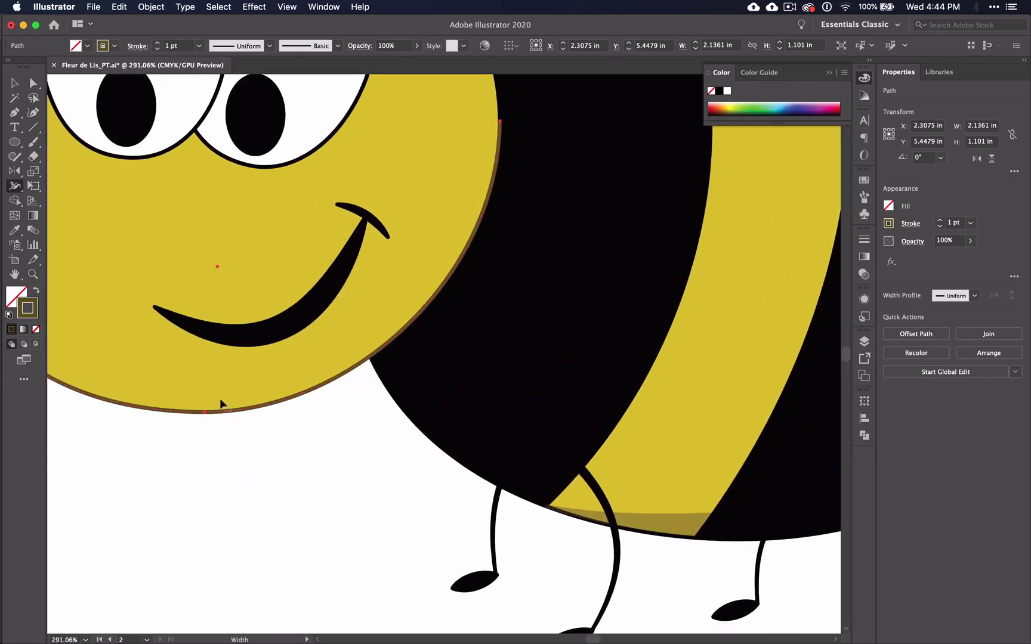
mouse_move(205, 411)
mouse_down()
mouse_move(204, 383)
mouse_move(204, 440)
mouse_move(203, 421)
mouse_up()
scroll(201, 425, down, 4)
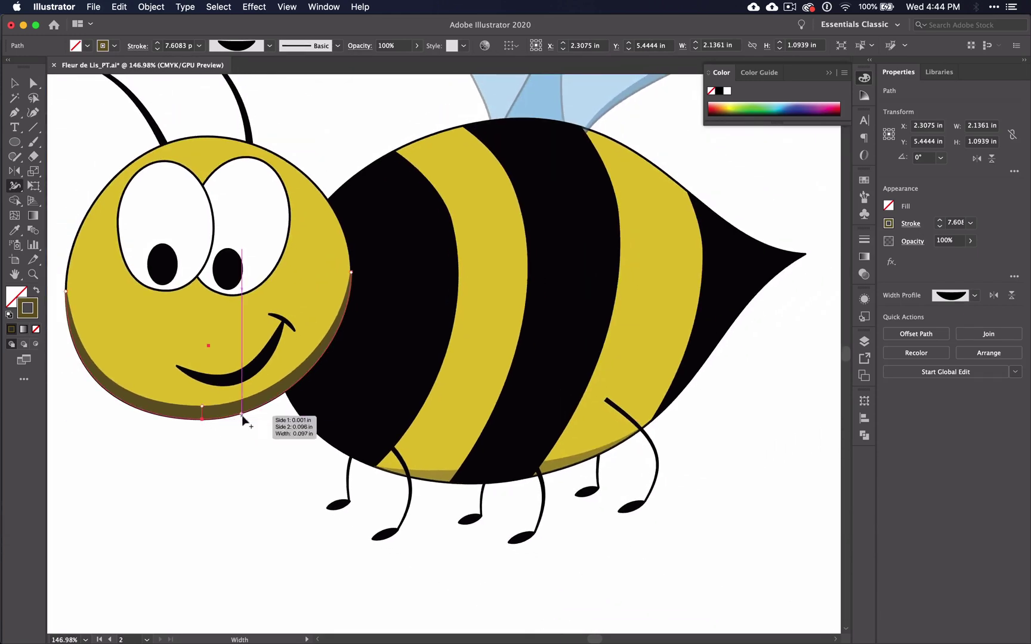
- Set the opacity of the head's shading stroke to 37%
click(416, 45)
drag(389, 61, 387, 63)
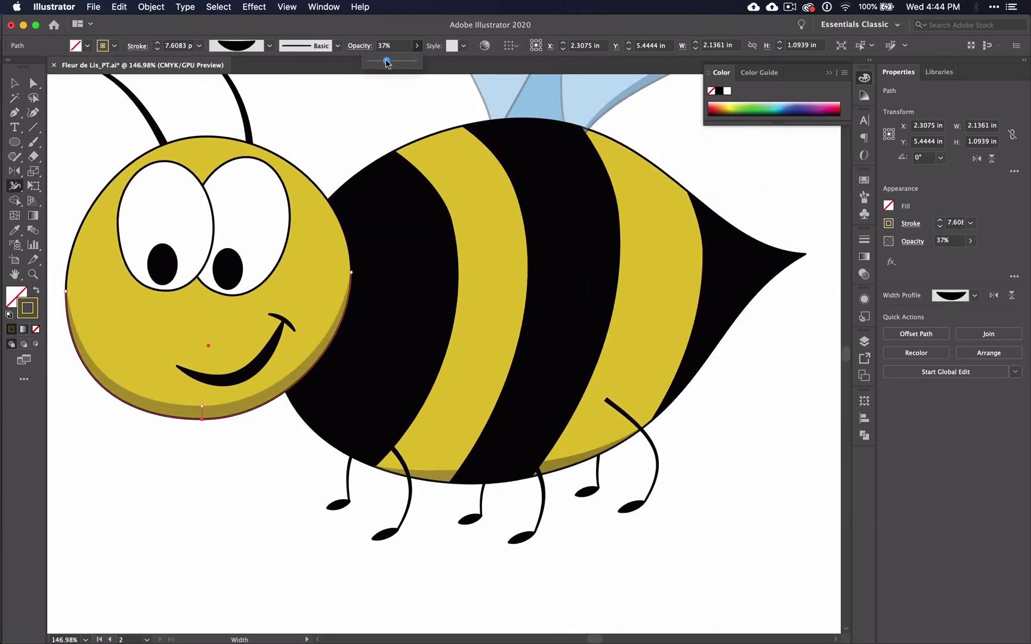
scroll(272, 499, down, 4)
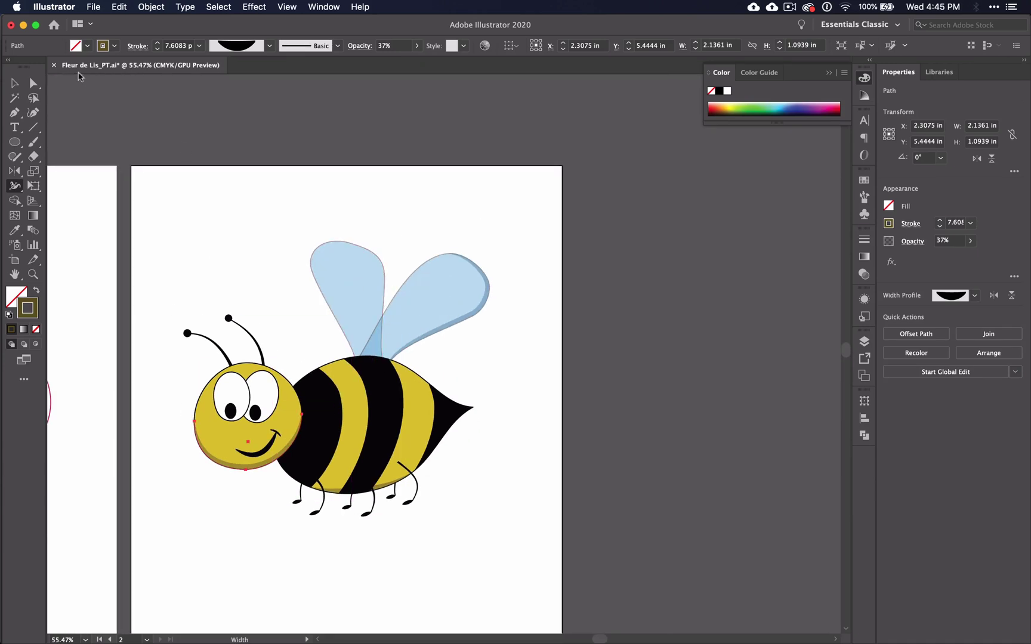
- Copy the front wing's edge segments on the side facing the other wing and paste them in place
key(v)
click(344, 263)
scroll(375, 315, up, 4)
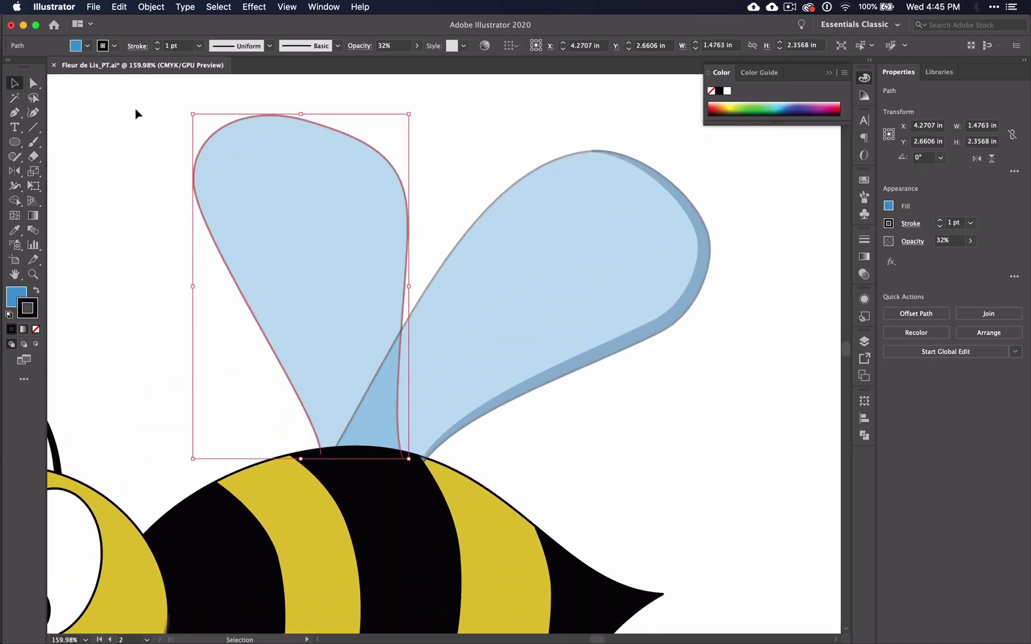
click(34, 84)
click(407, 212)
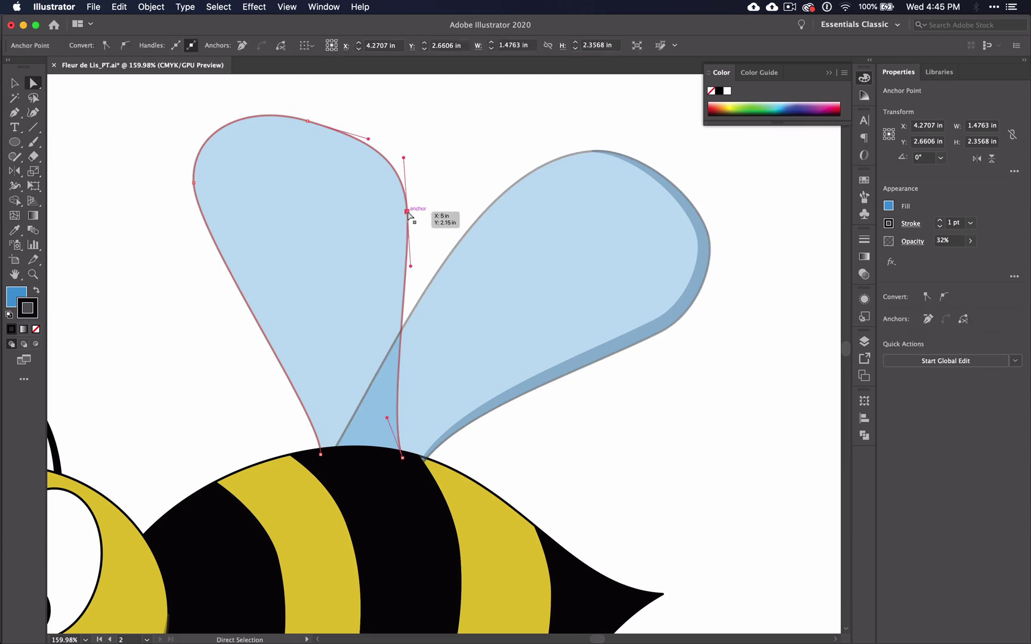
key(super+c)
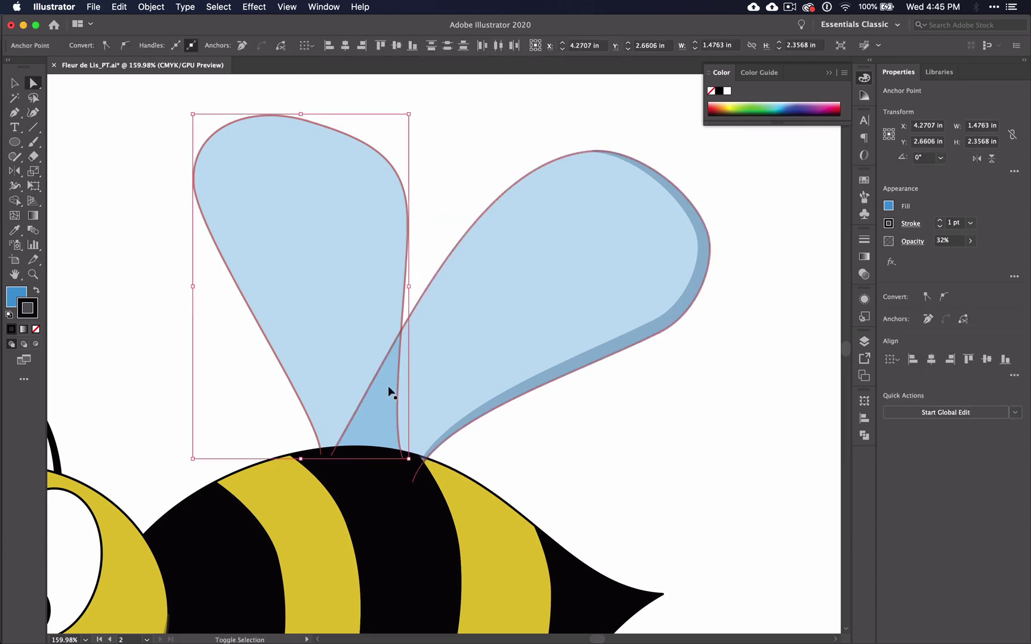
key(super+f)
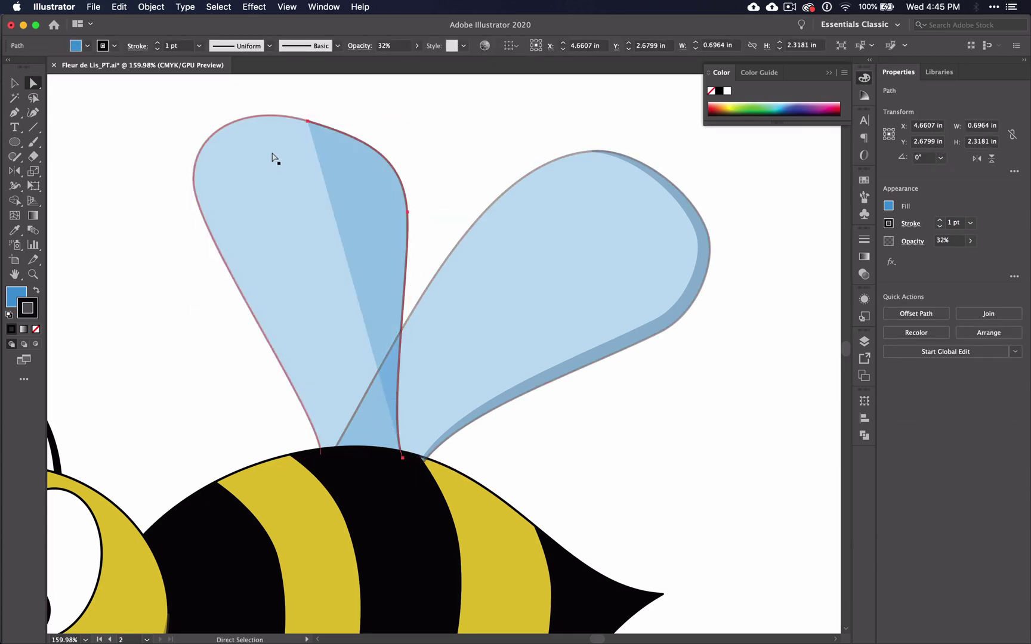
- Remove the fill from the front wing's pasted edge and give it a dark blue stroke, using a darker shade of the fill colour 4598D3
double_click(18, 296)
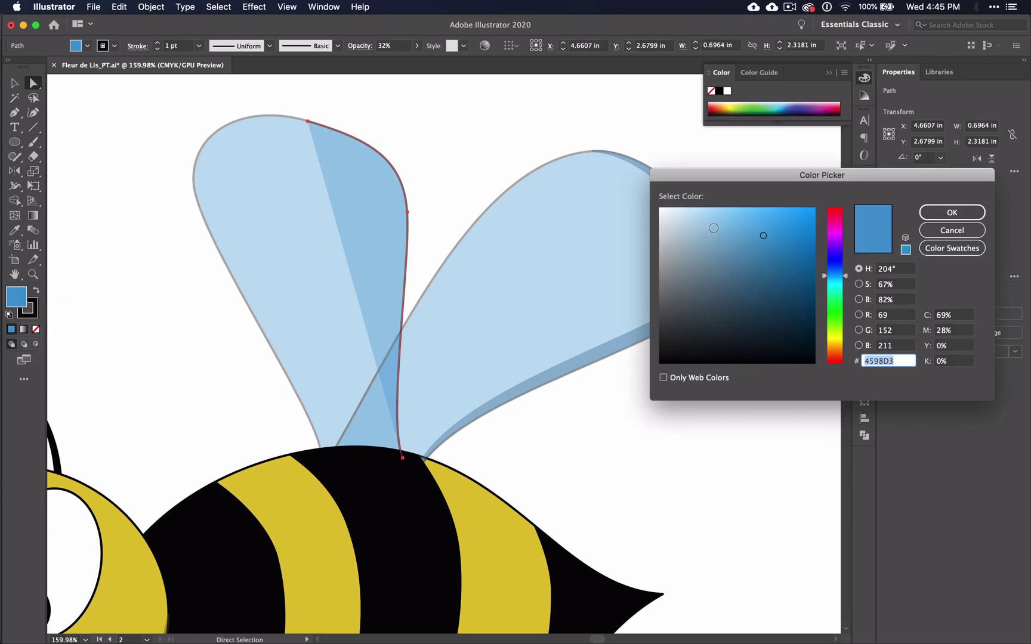
key(Return)
click(36, 327)
double_click(35, 311)
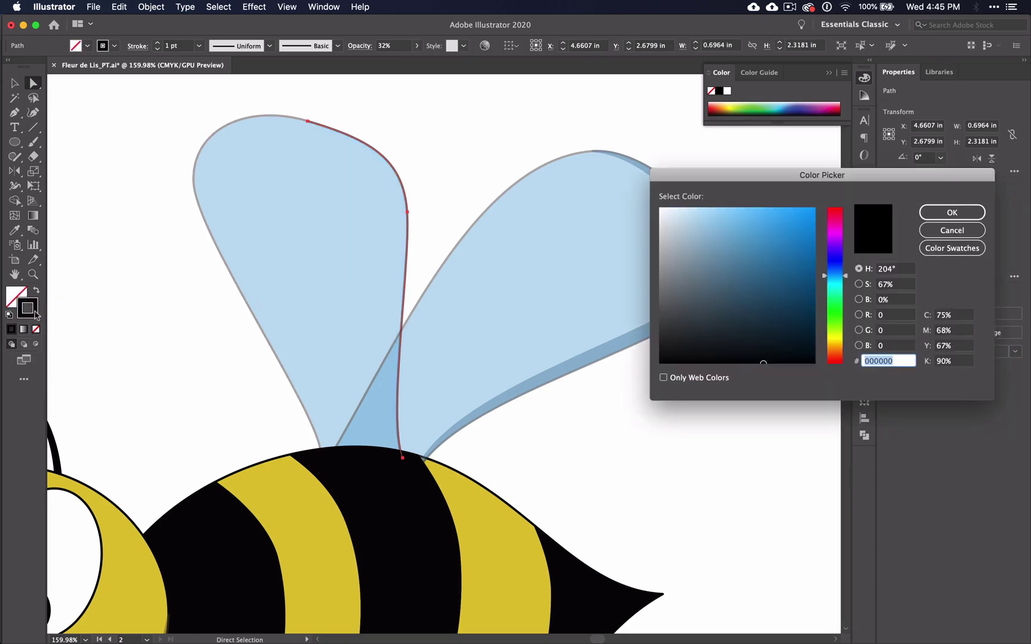
key(super+v)
key(Tab)
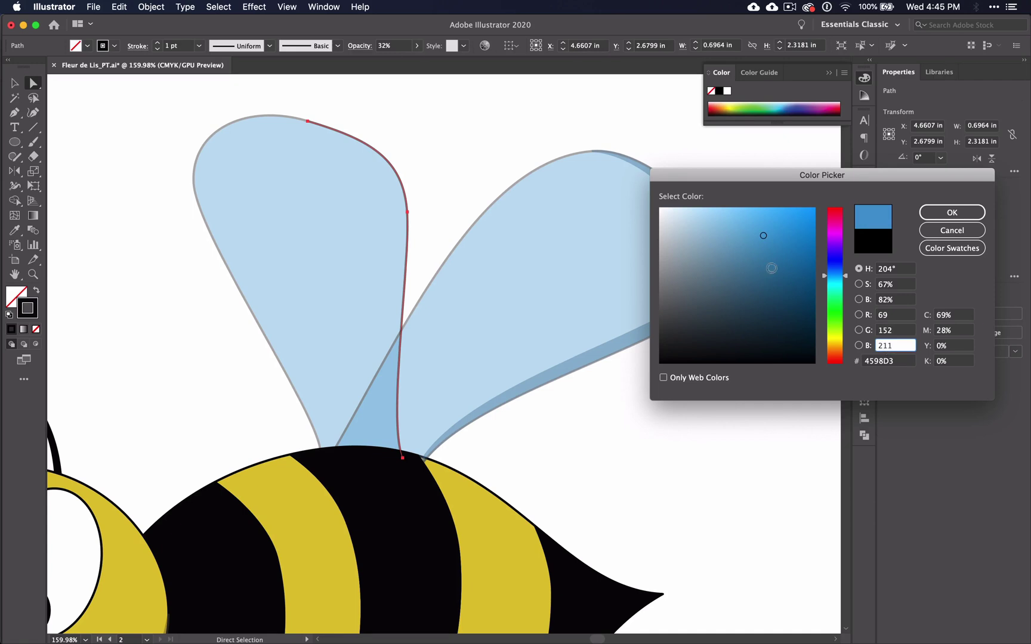
click(788, 301)
click(979, 213)
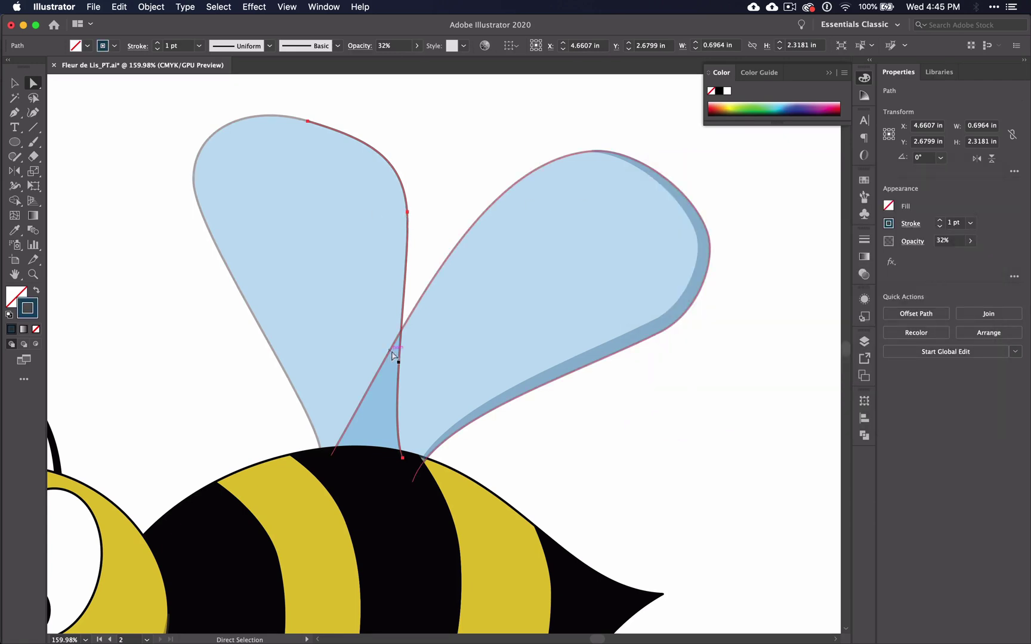
- Widen the front wing's edge stroke to about 6.2 pt on the inner side at its lower end, tapering toward the wing's top
drag(402, 458, 394, 461)
click(16, 186)
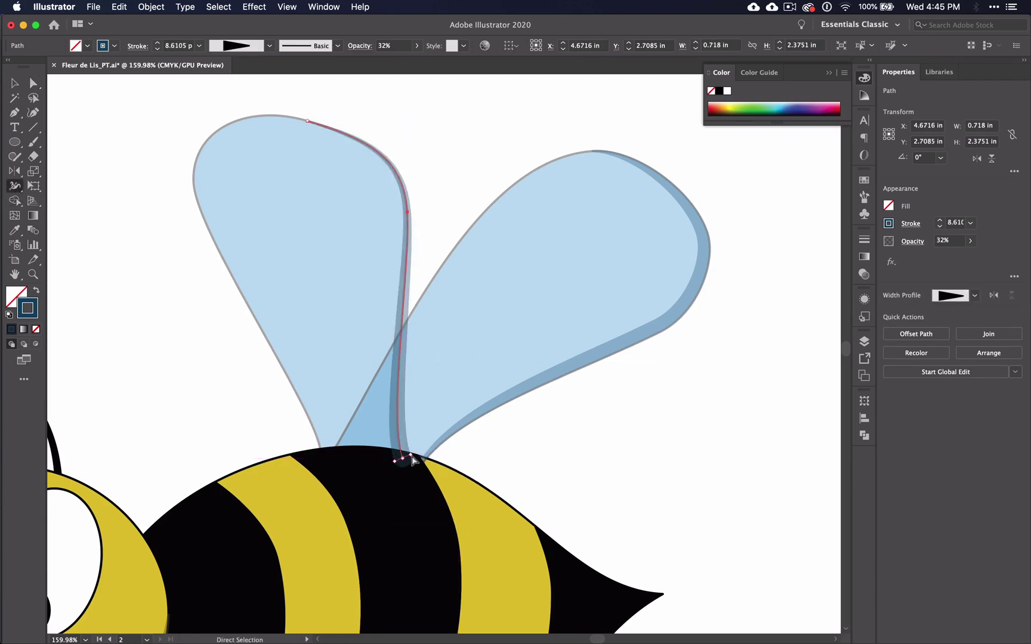
drag(405, 460, 403, 460)
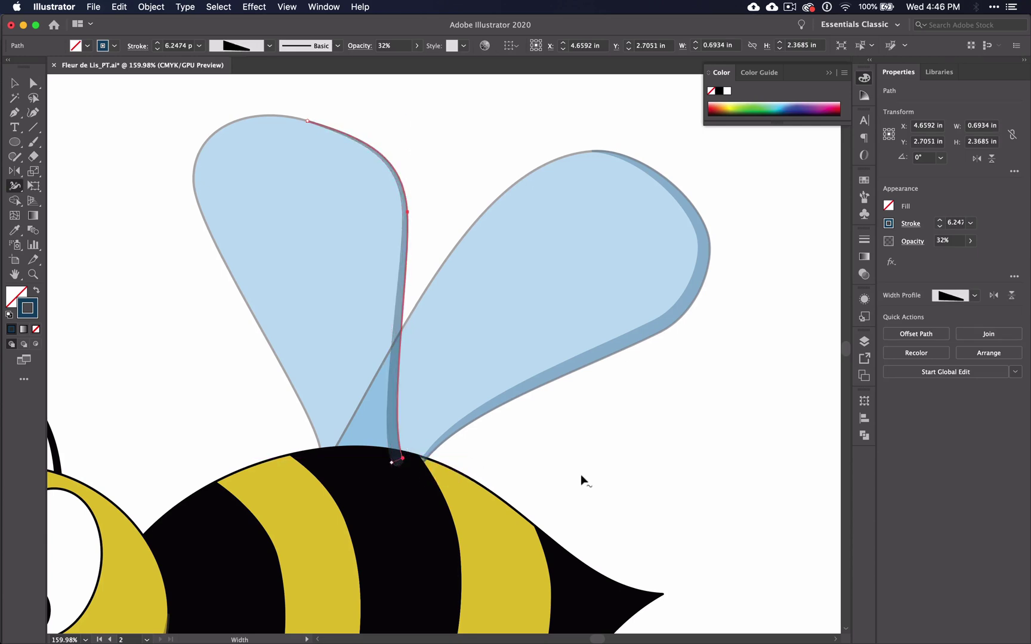
click(13, 84)
click(130, 306)
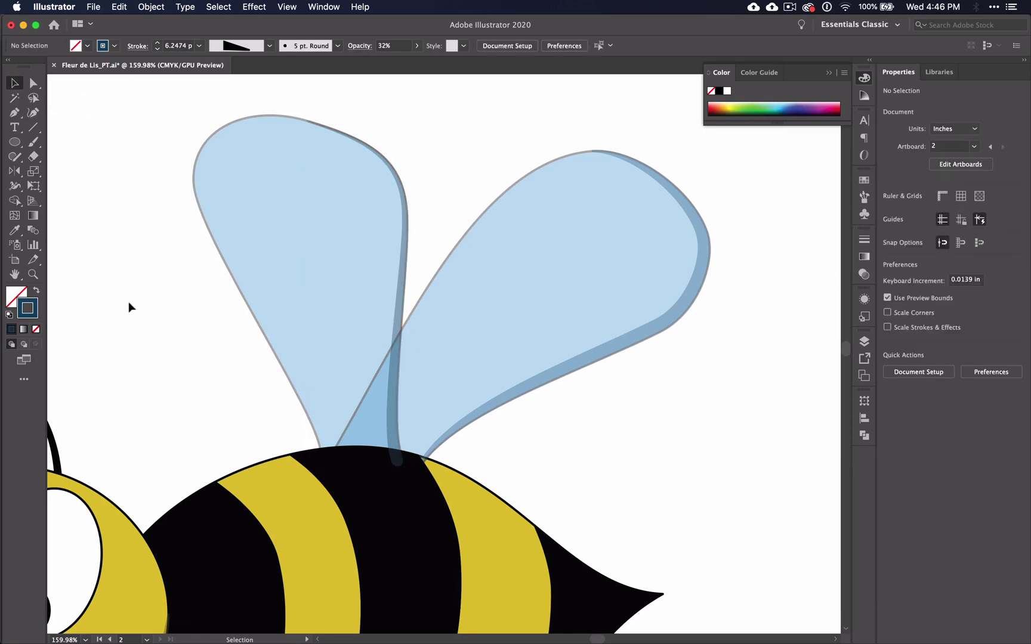
scroll(128, 302, down, 5)
scroll(103, 313, left, 3)
scroll(103, 314, down, 2)
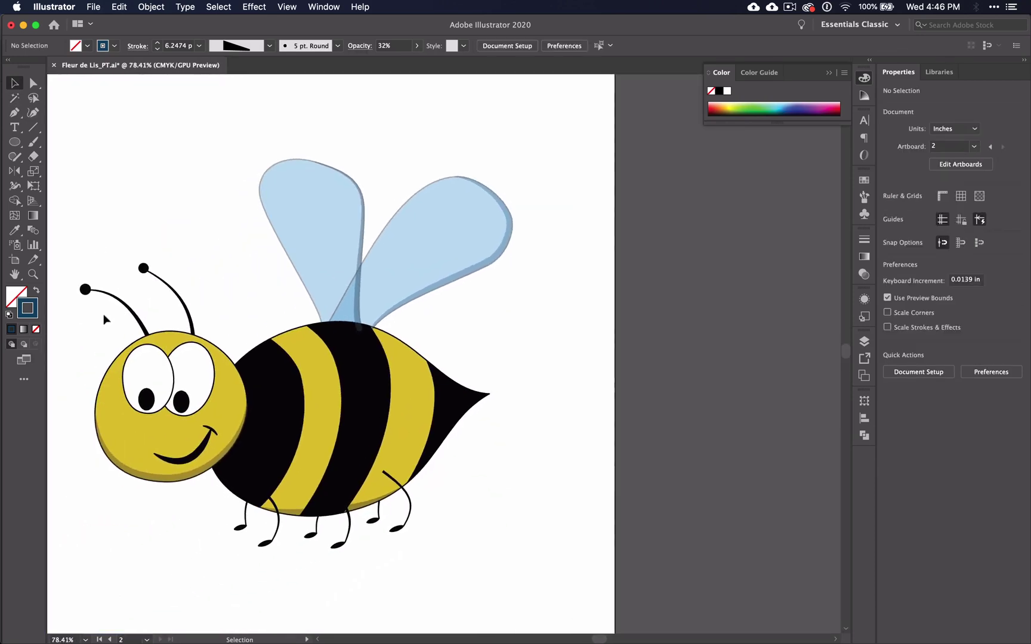
drag(62, 132, 518, 585)
click(520, 598)
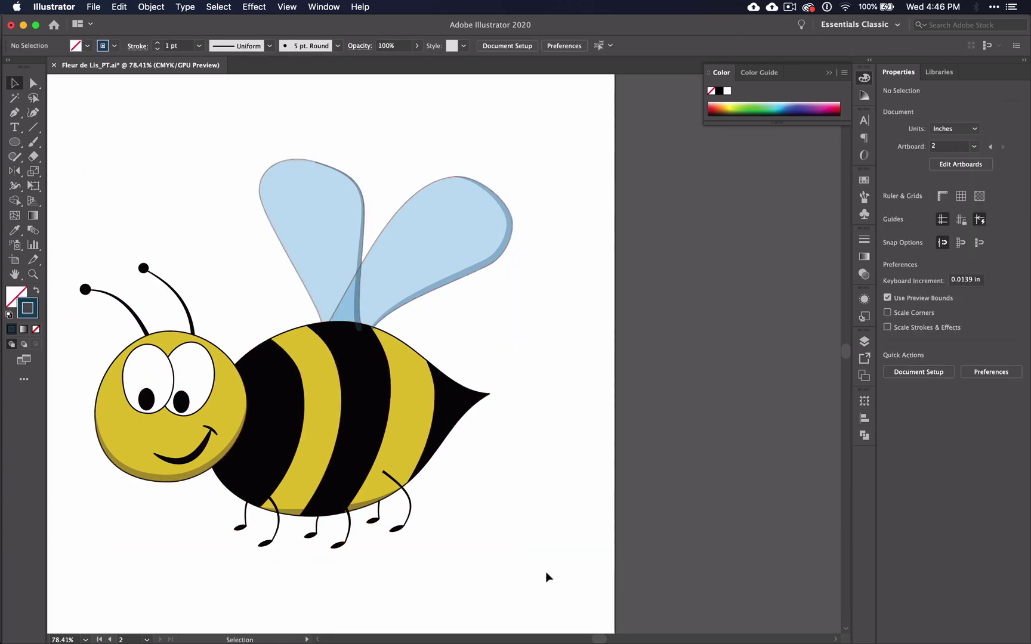